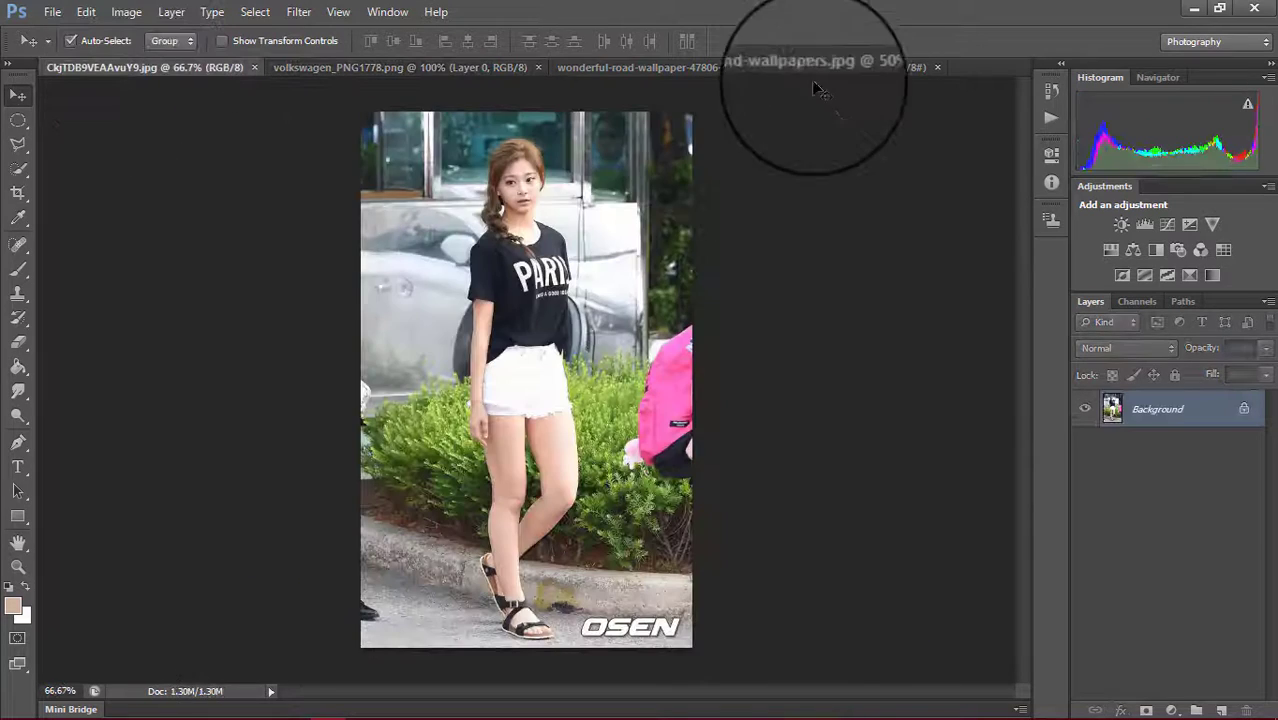
Switch to the forest road image and duplicate its Background layer as Background copy
click(812, 70)
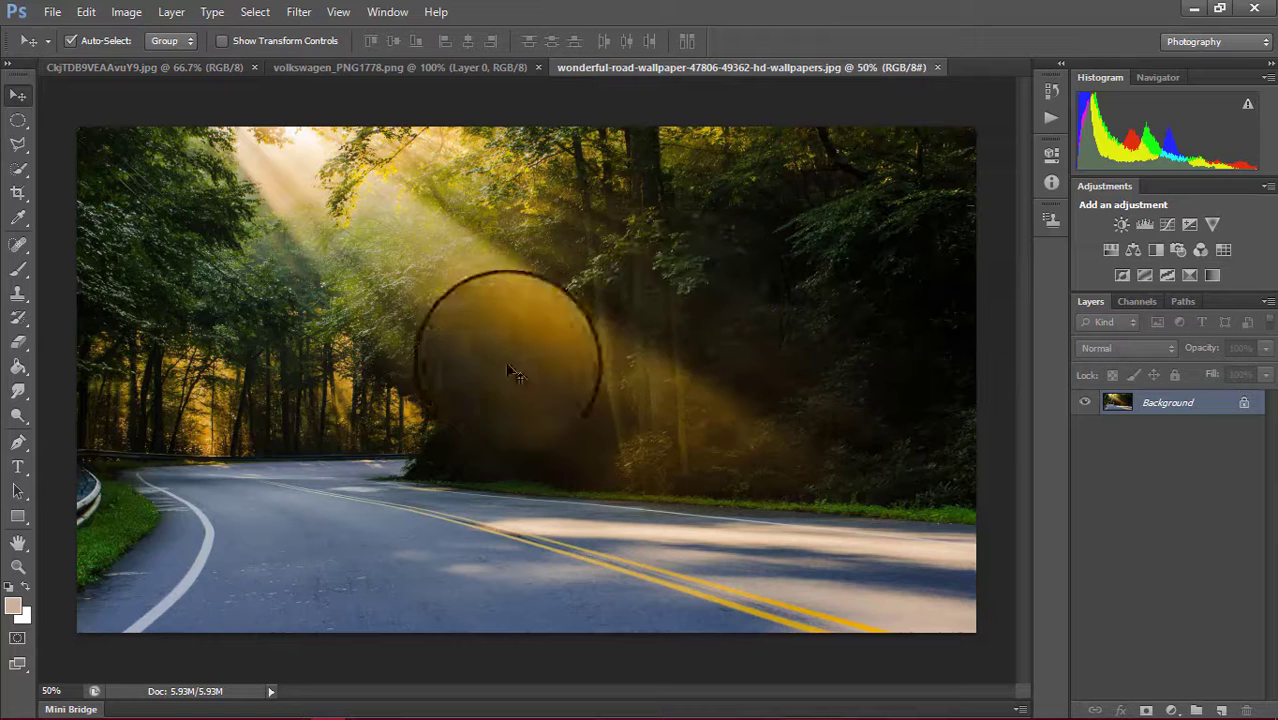
drag(1208, 430, 1215, 707)
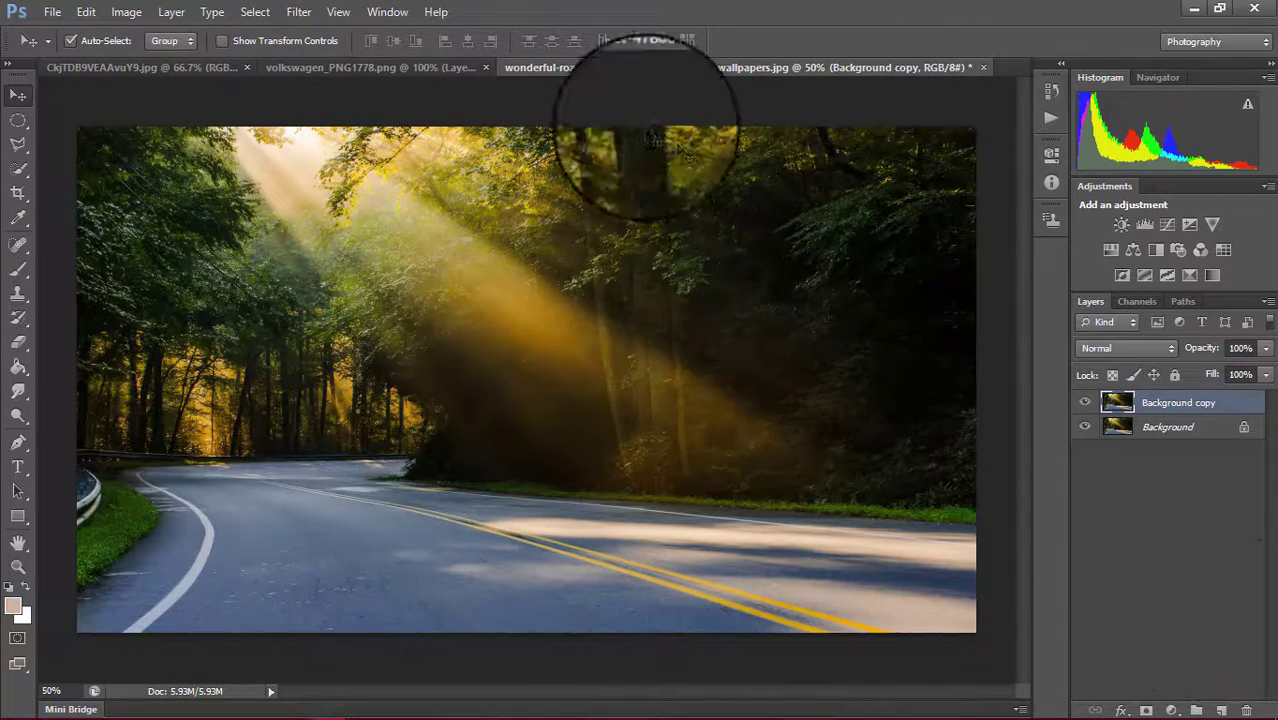
click(298, 12)
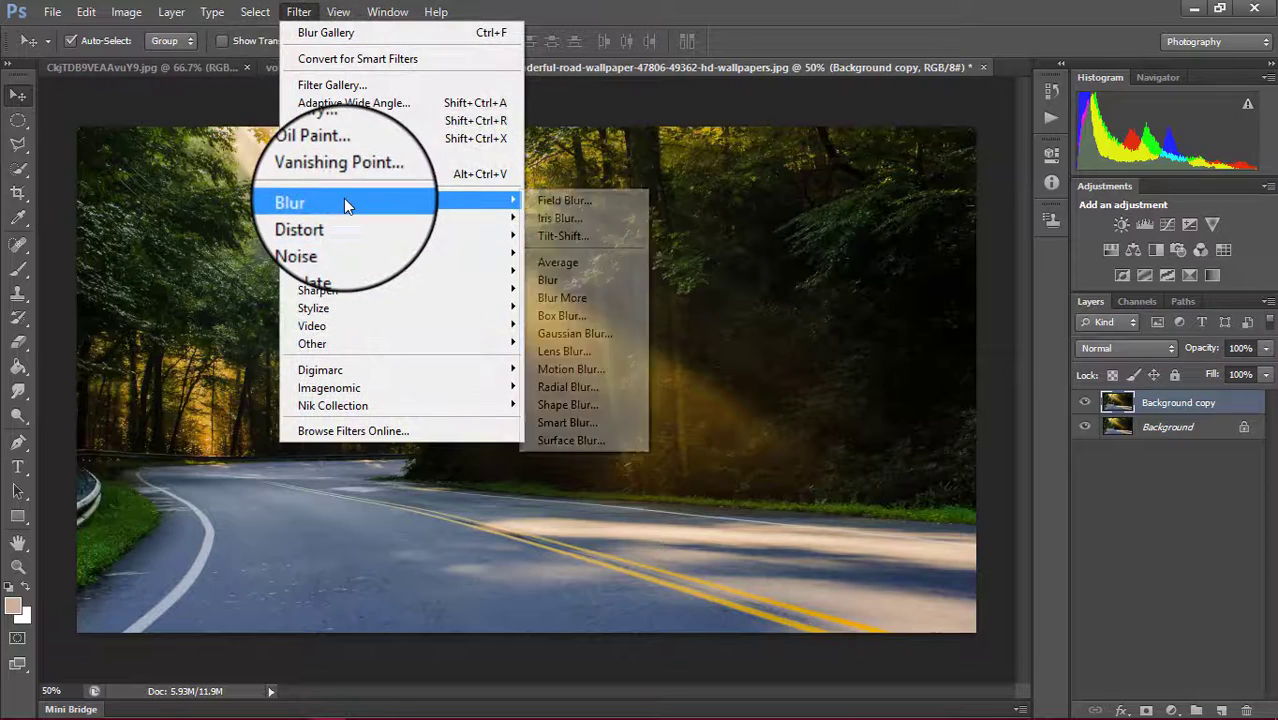
mouse_move(400, 201)
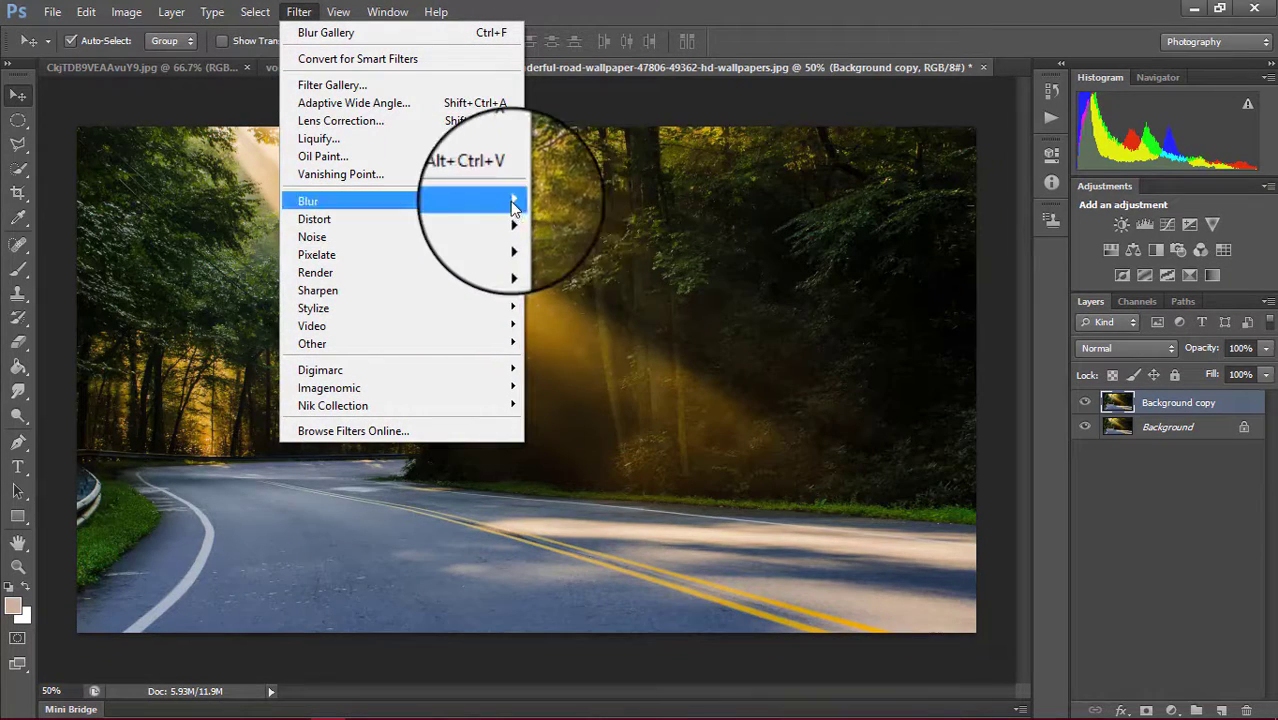
Apply an 11 px Tilt-Shift blur to the road copy, with the focus band on the near road
click(560, 239)
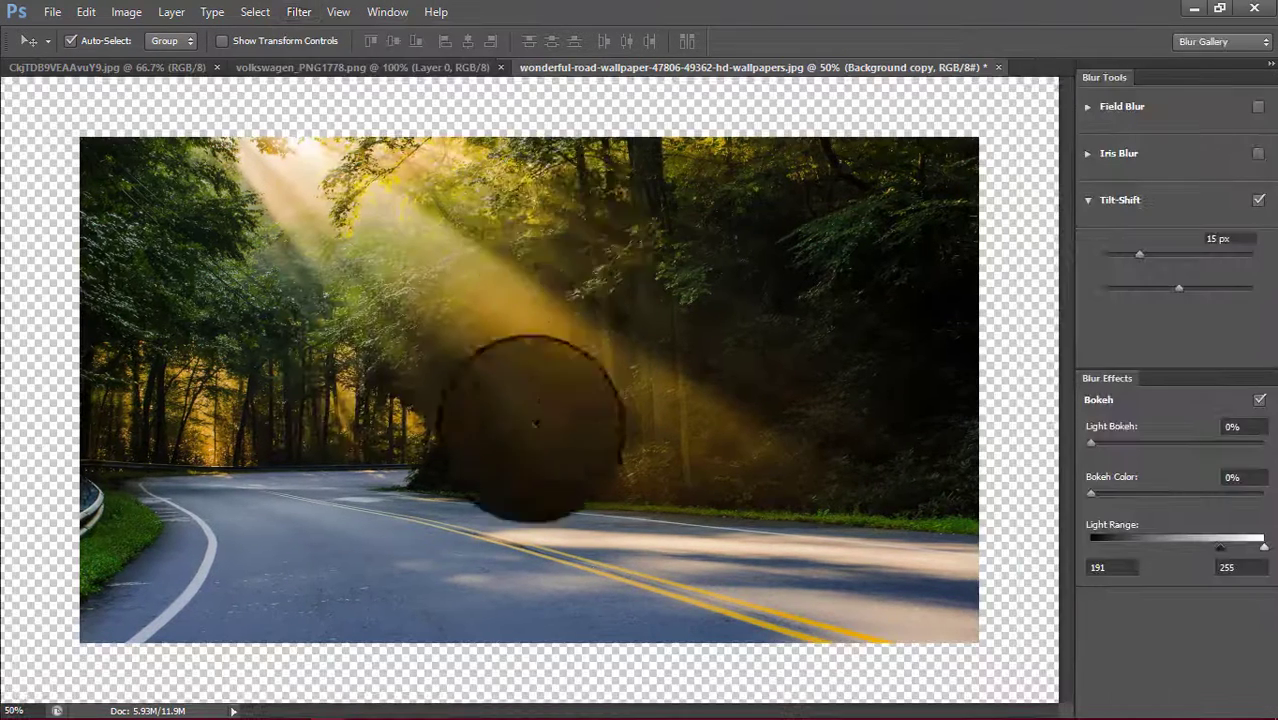
drag(571, 419, 548, 478)
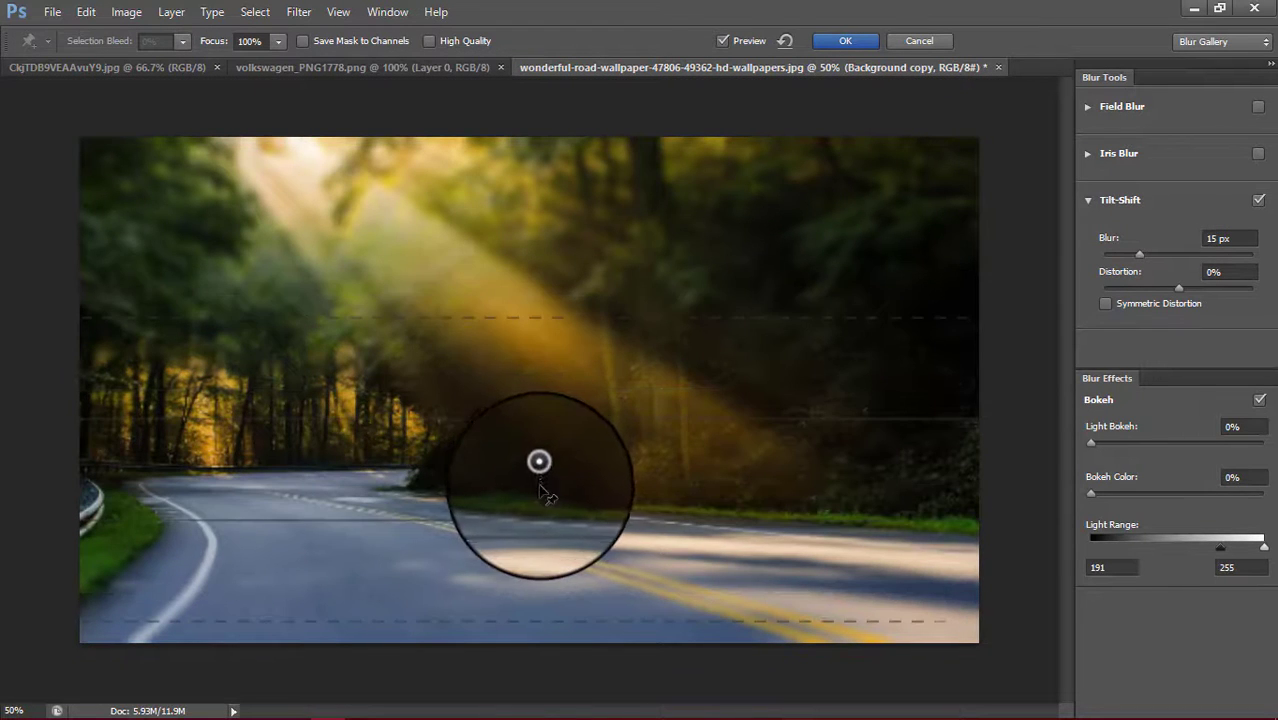
drag(539, 441, 541, 489)
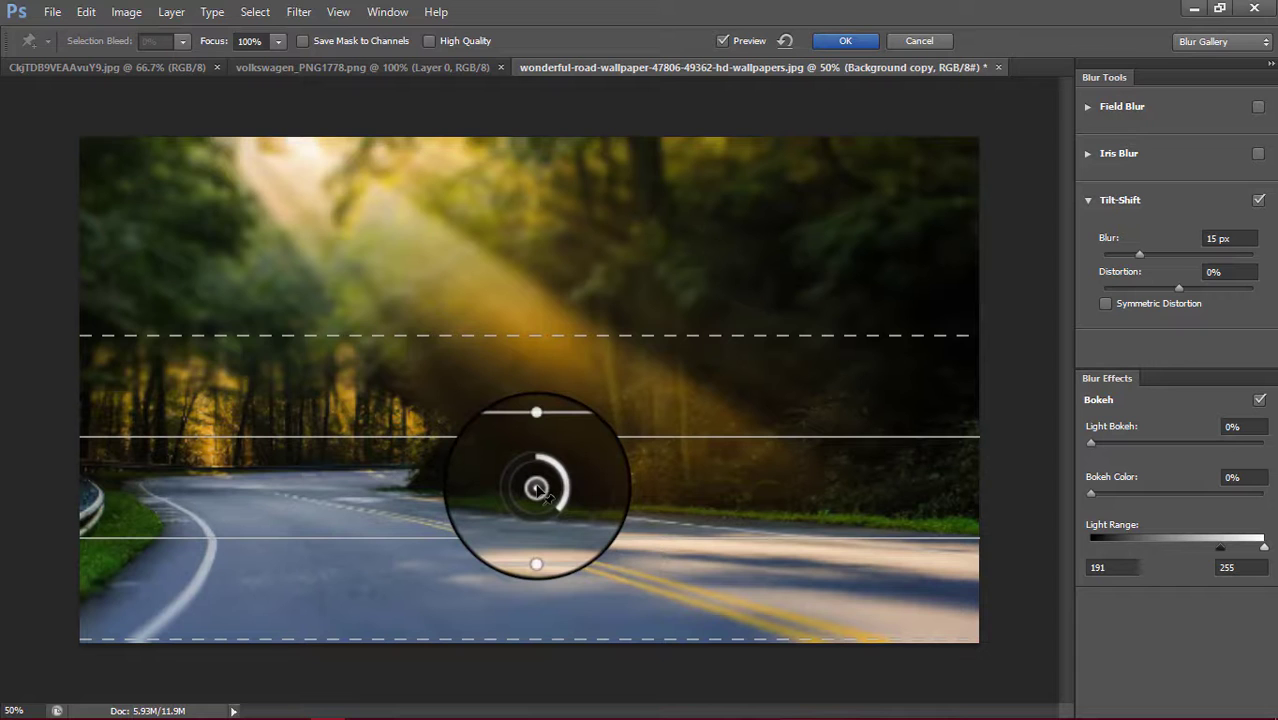
drag(541, 489, 513, 629)
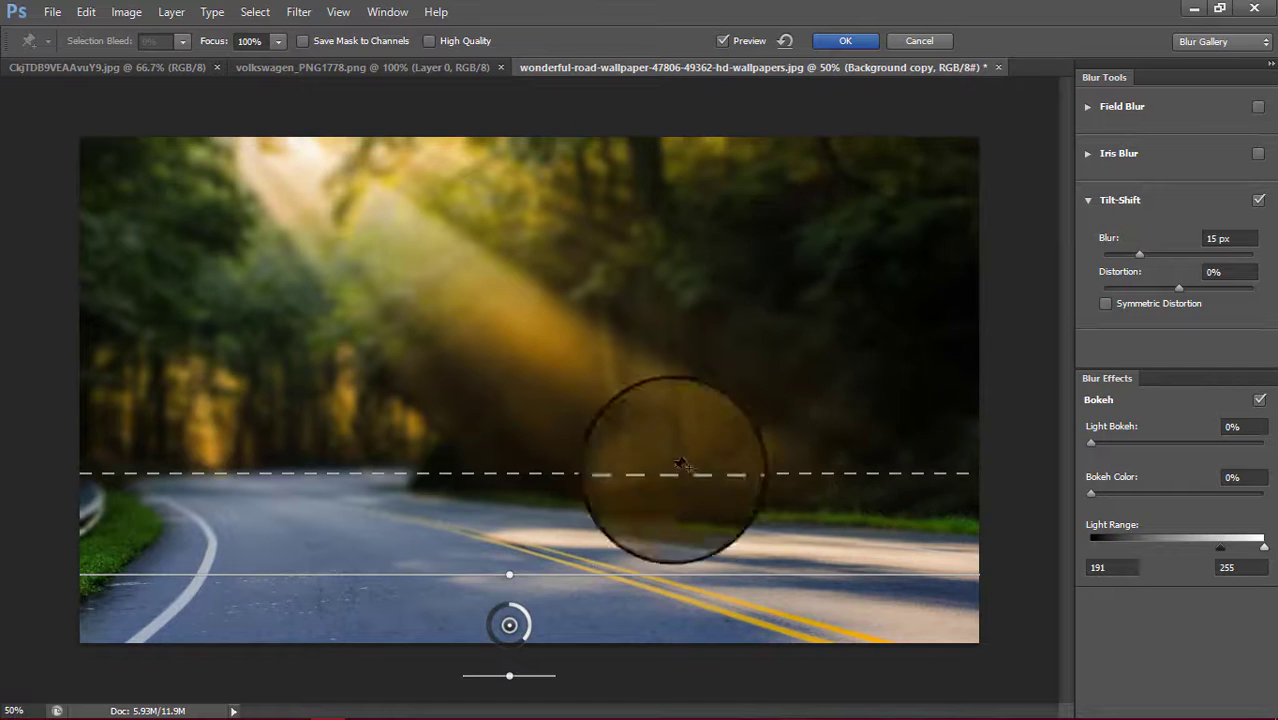
mouse_move(520, 627)
mouse_down()
mouse_move(500, 636)
mouse_move(524, 612)
mouse_up()
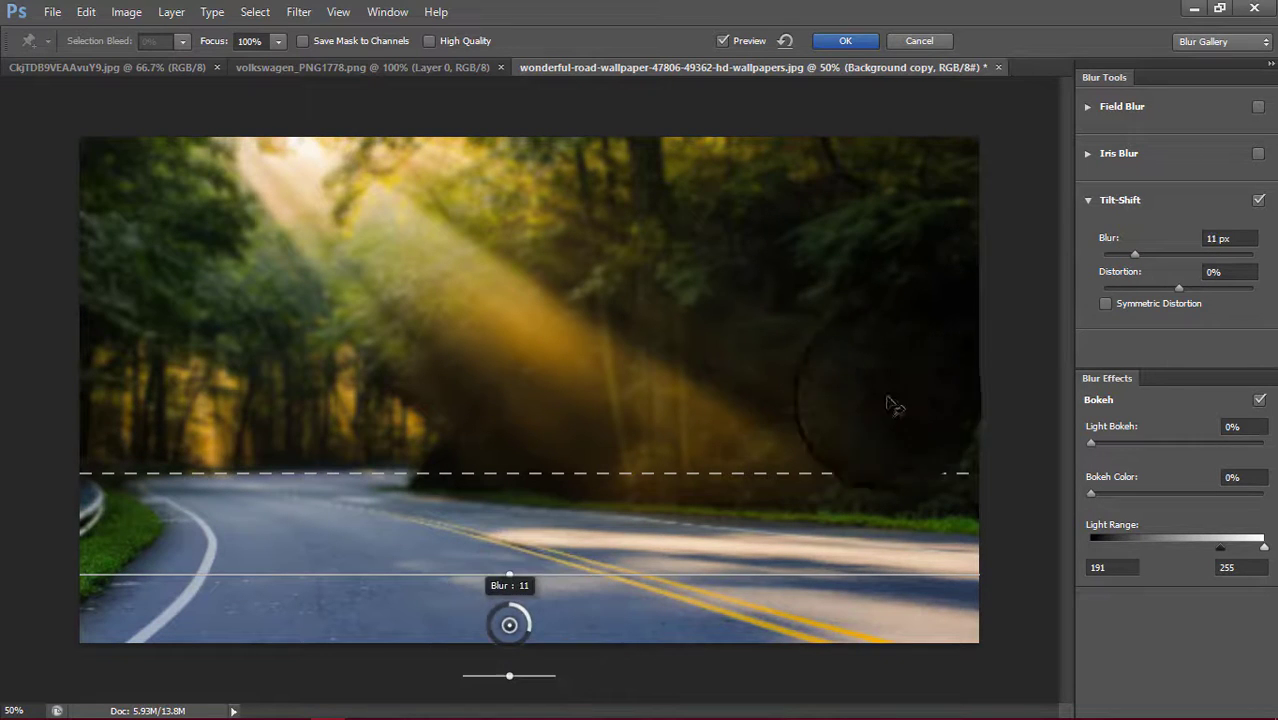
click(849, 39)
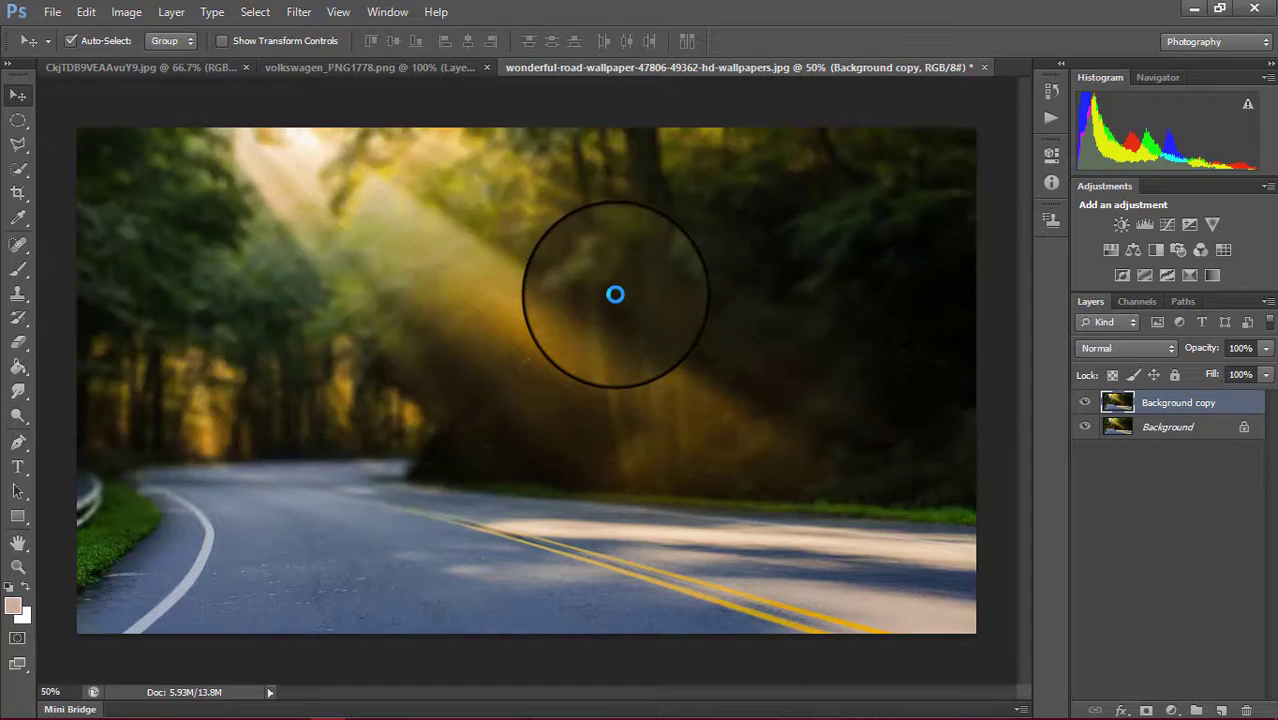
Bring the VW hatchback into the road scene and enlarge it to about 117%
click(343, 67)
drag(314, 371, 666, 70)
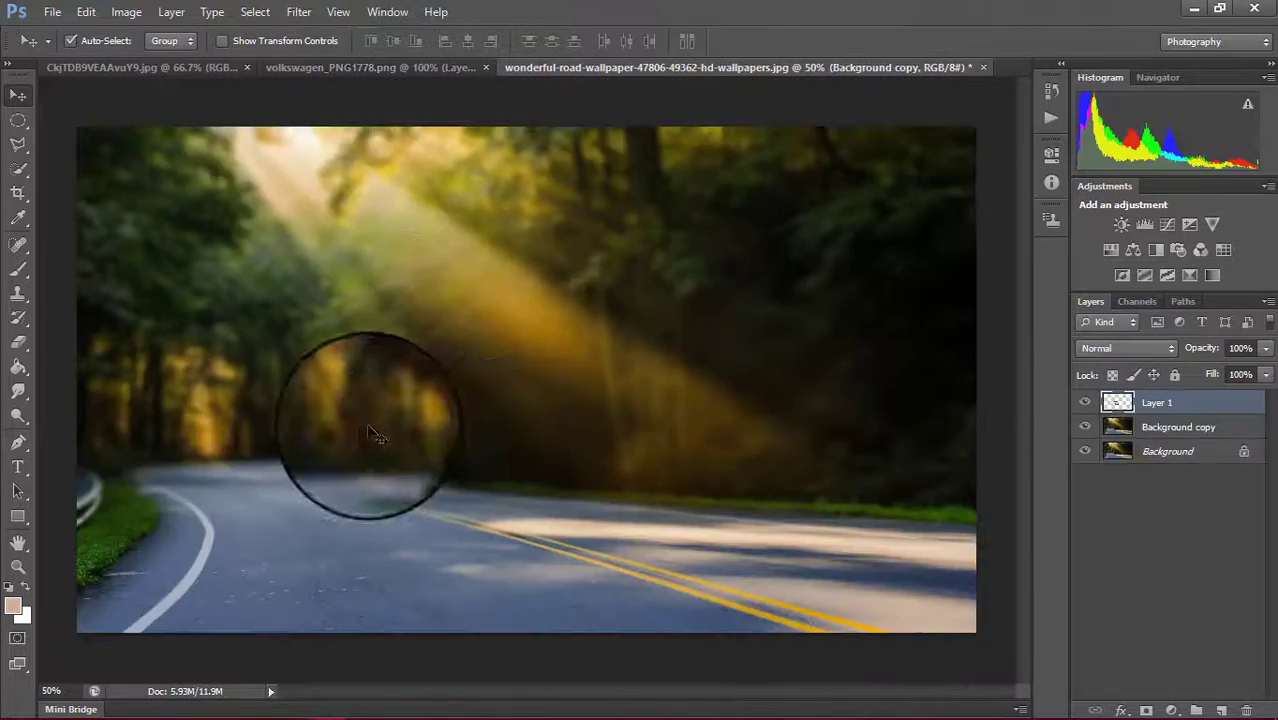
mouse_move(664, 68)
mouse_down()
mouse_move(508, 578)
mouse_move(523, 553)
mouse_up()
key(ctrl+t)
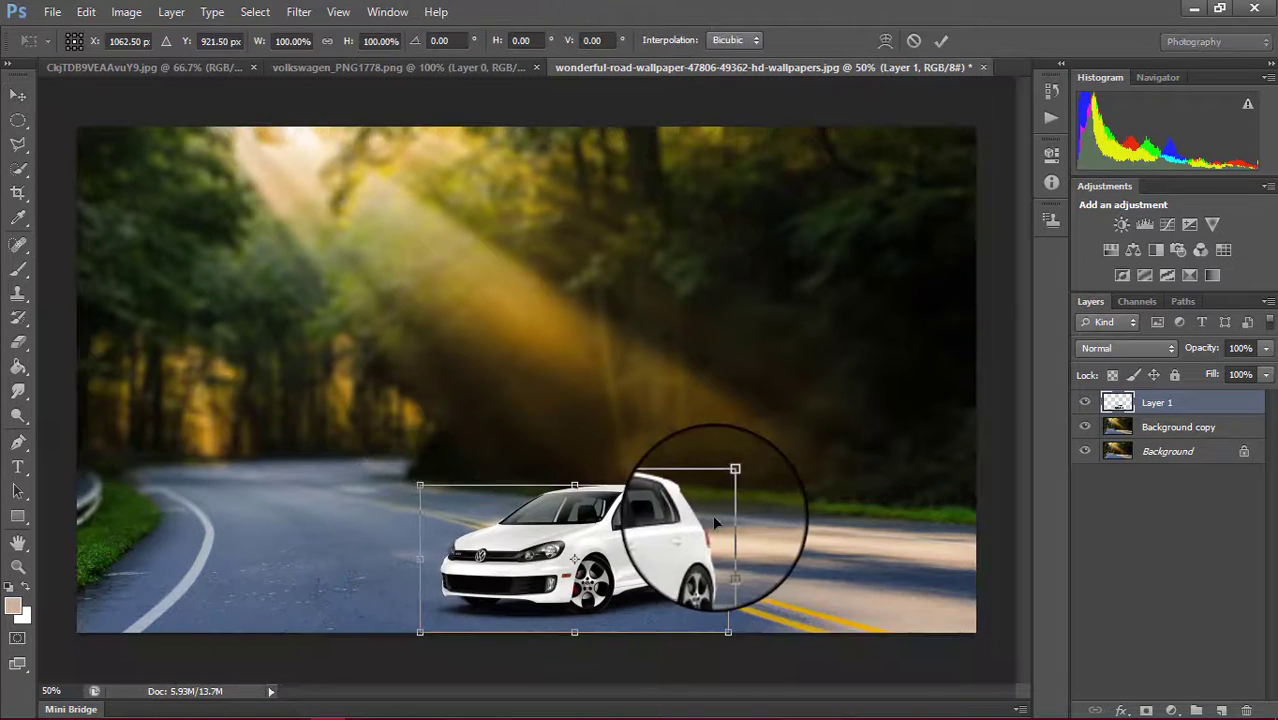
mouse_move(725, 485)
mouse_down()
mouse_move(785, 458)
mouse_move(777, 490)
mouse_up()
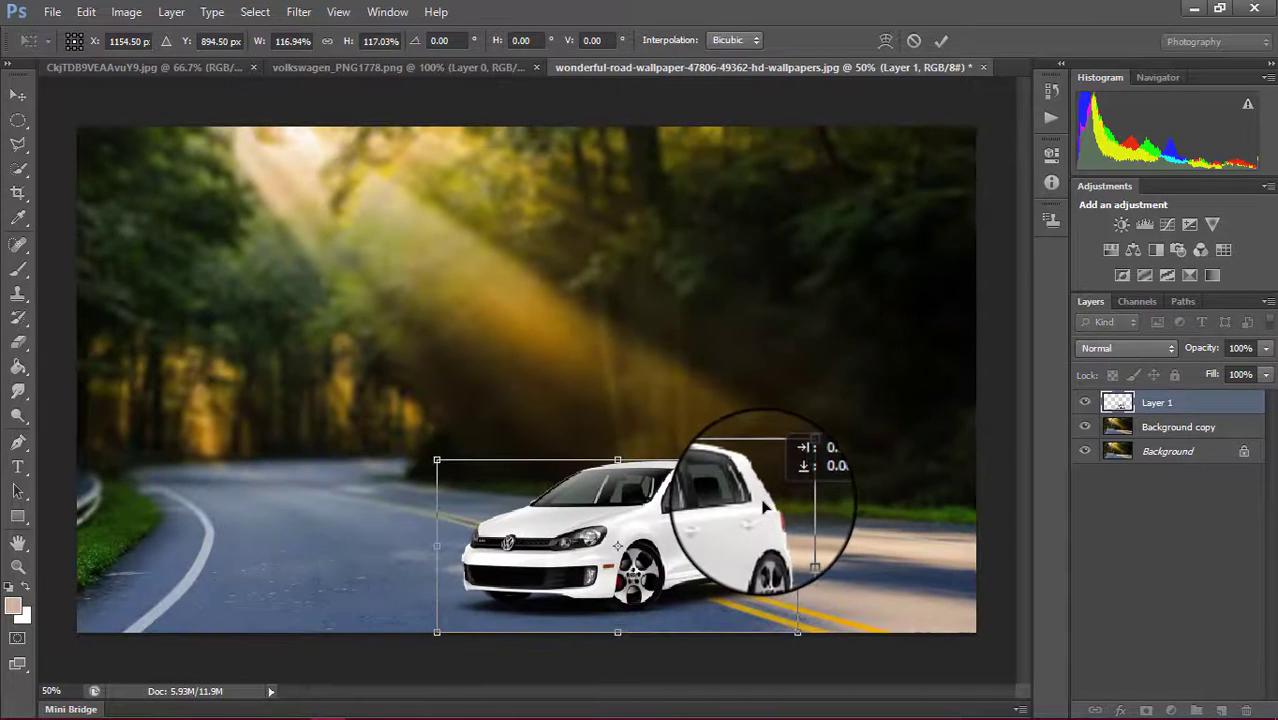
click(941, 38)
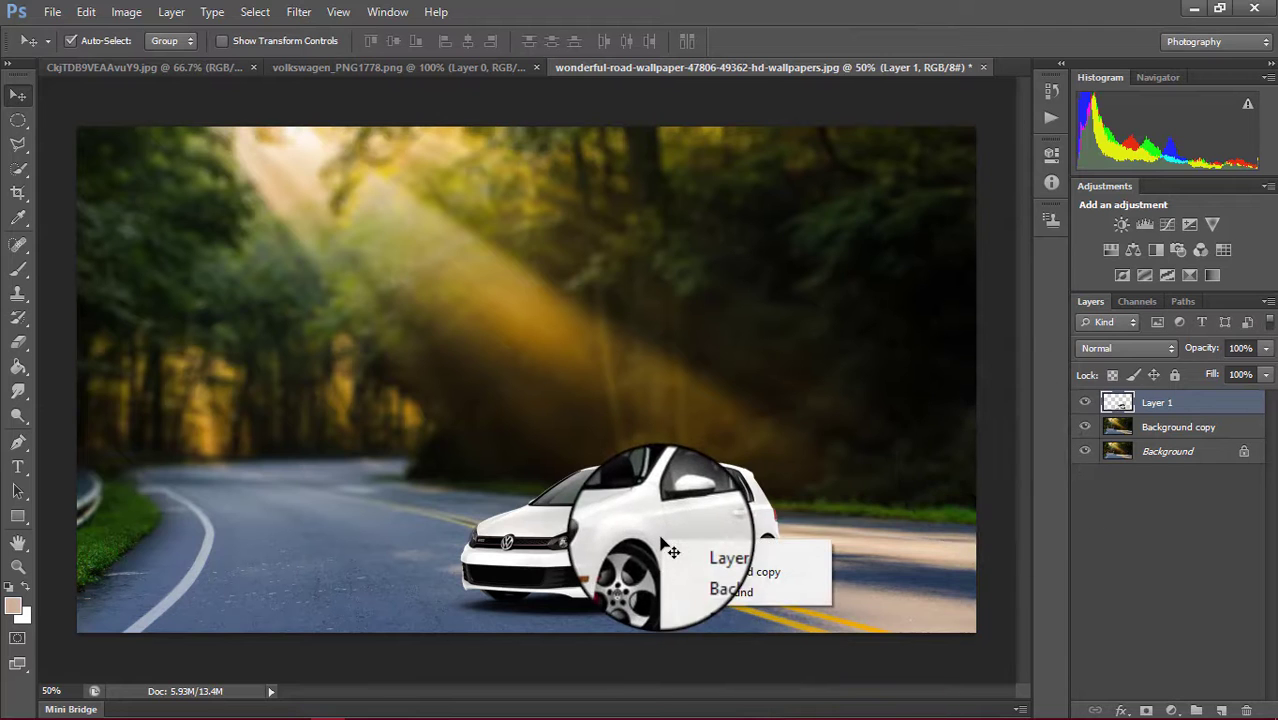
right_click(1146, 404)
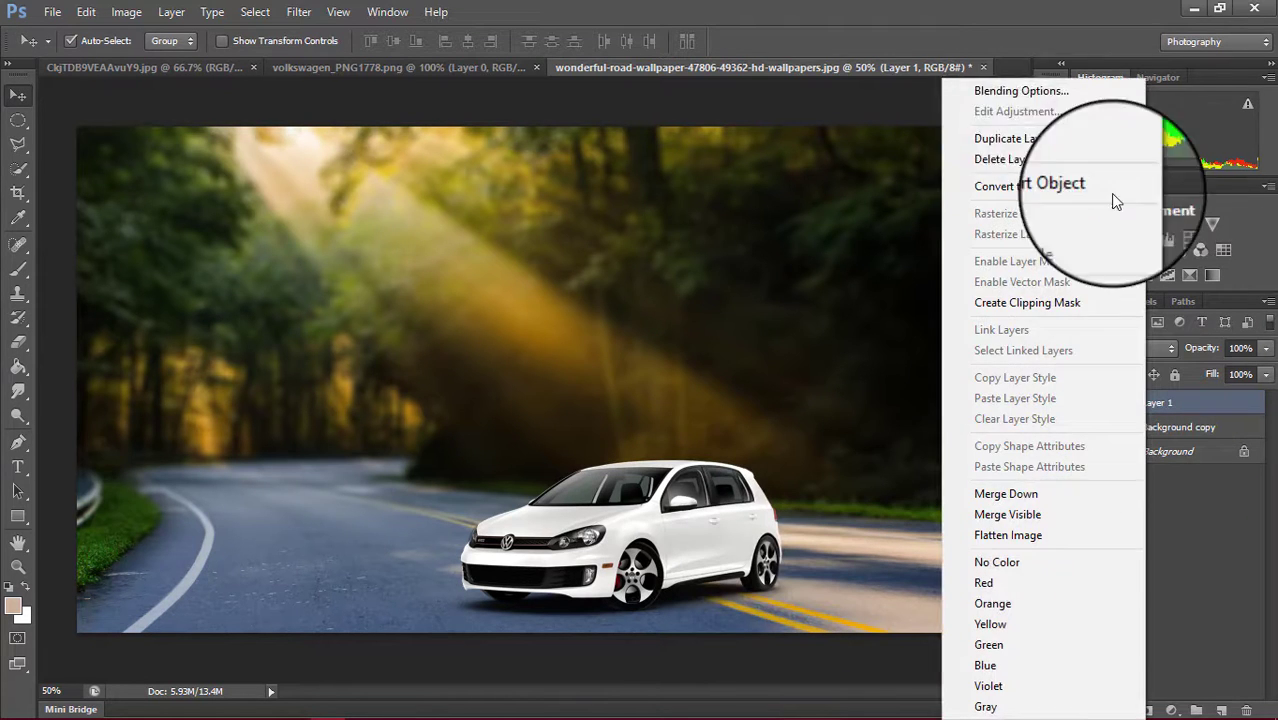
click(997, 91)
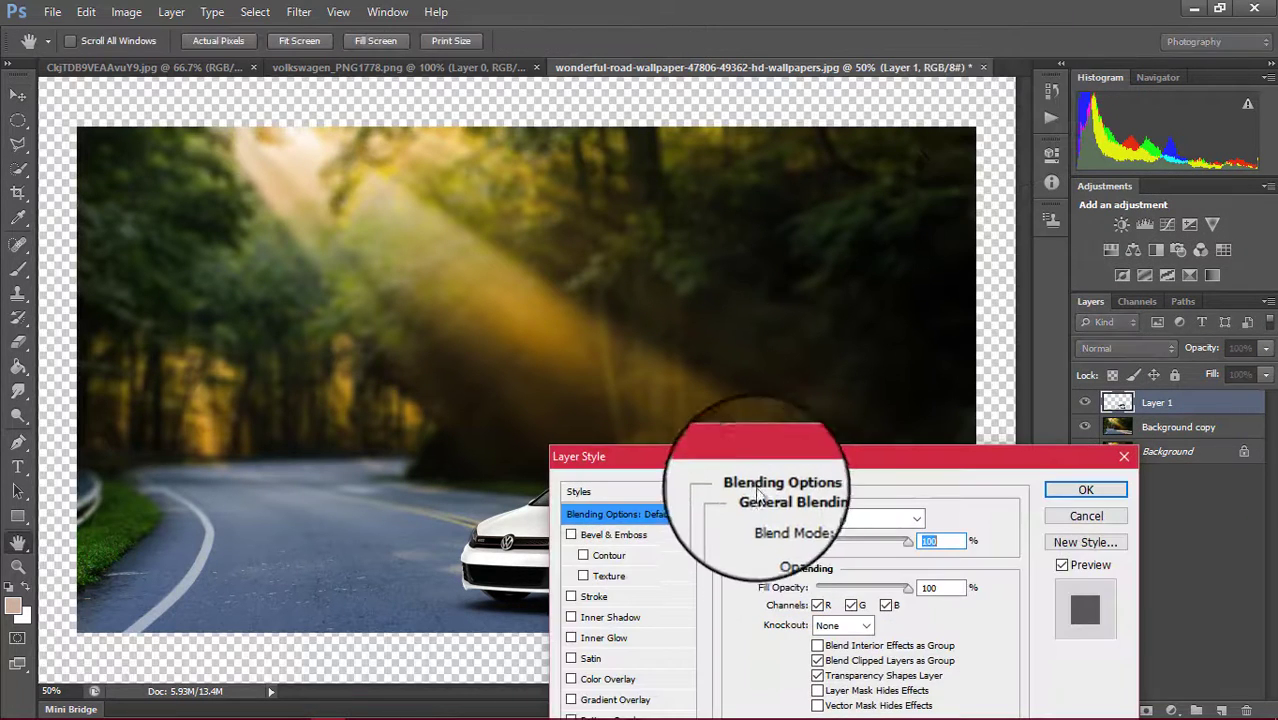
drag(757, 458, 906, 243)
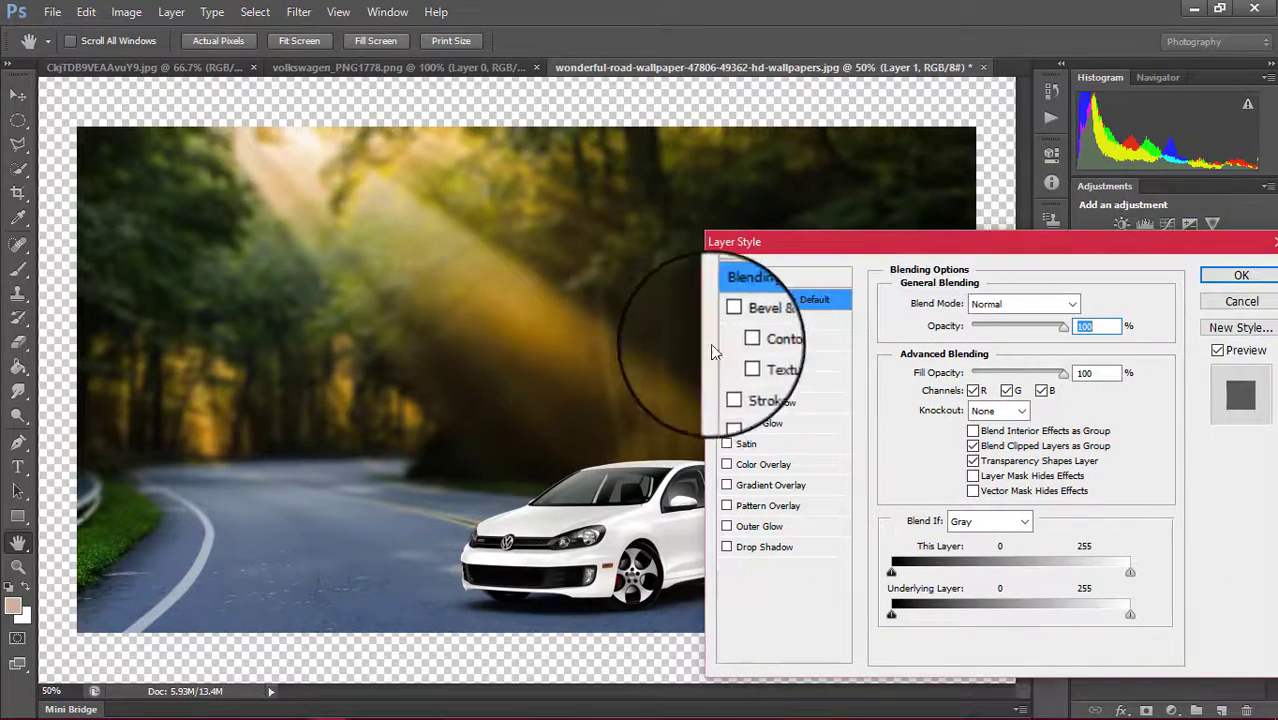
drag(760, 242, 428, 532)
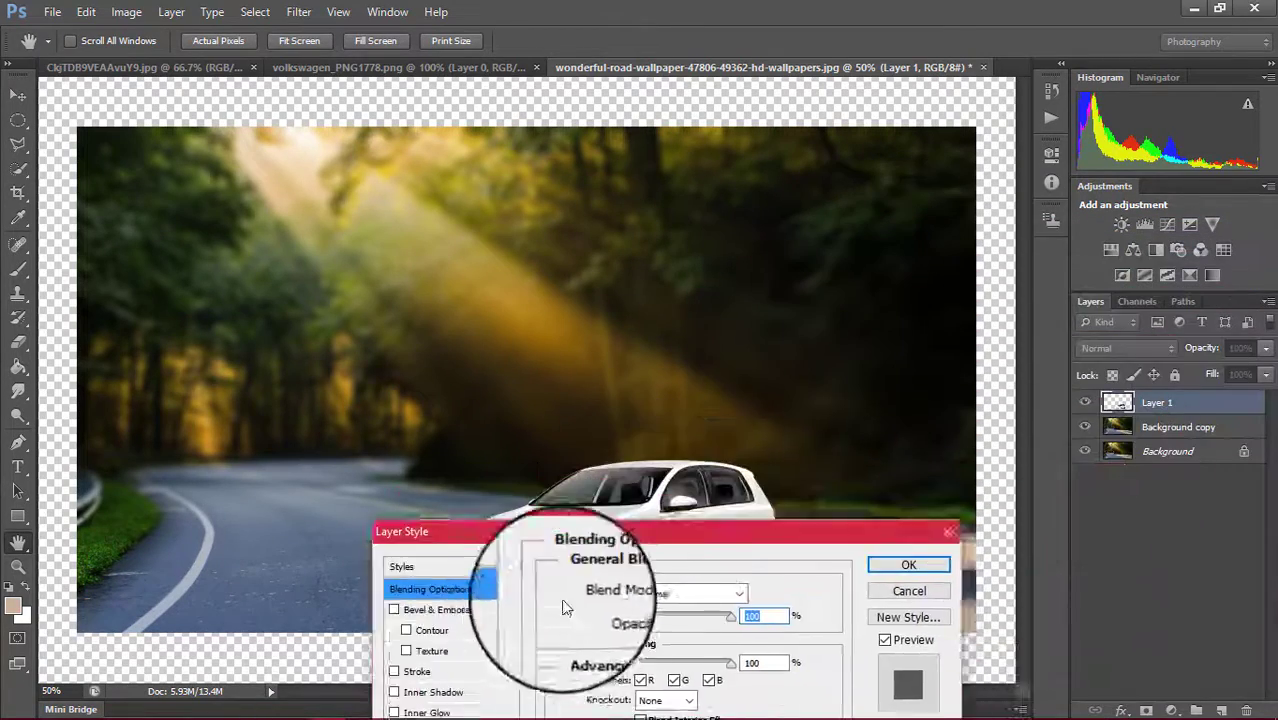
drag(565, 608, 773, 537)
click(1103, 520)
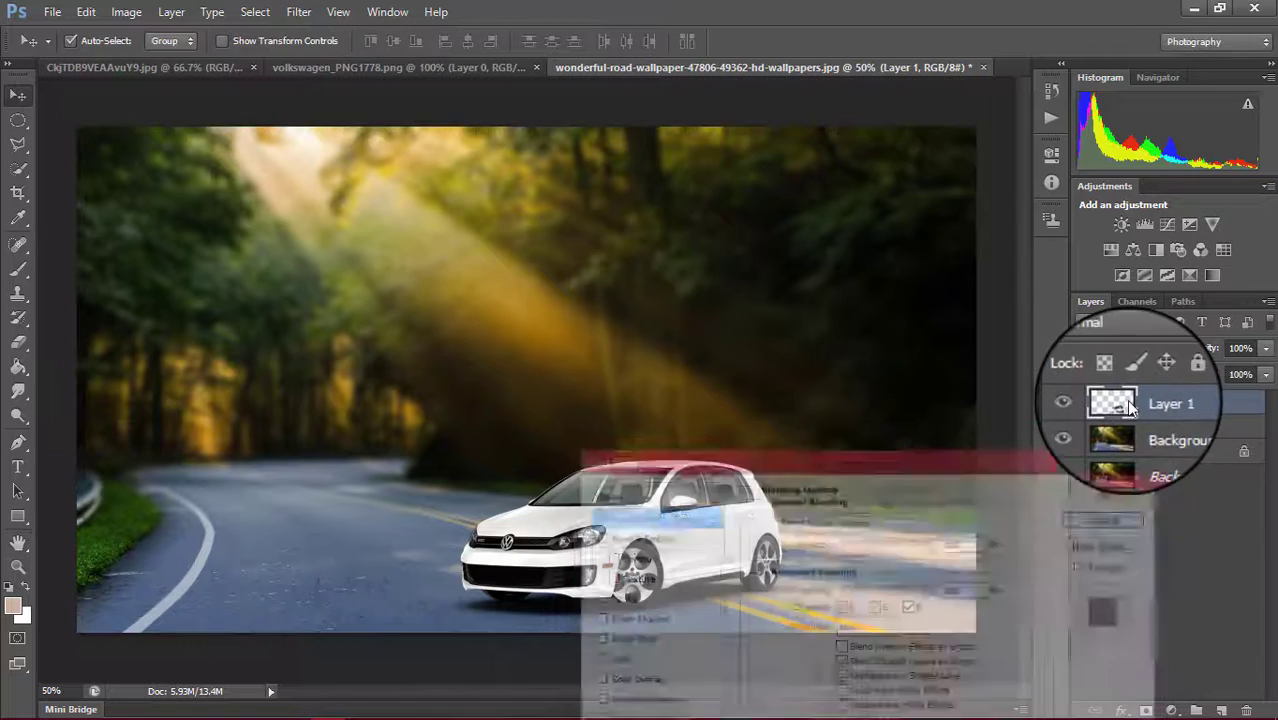
Apply Hue/Saturation to the car with Hue +11, Saturation -9 and Lightness -12
click(133, 12)
mouse_move(154, 59)
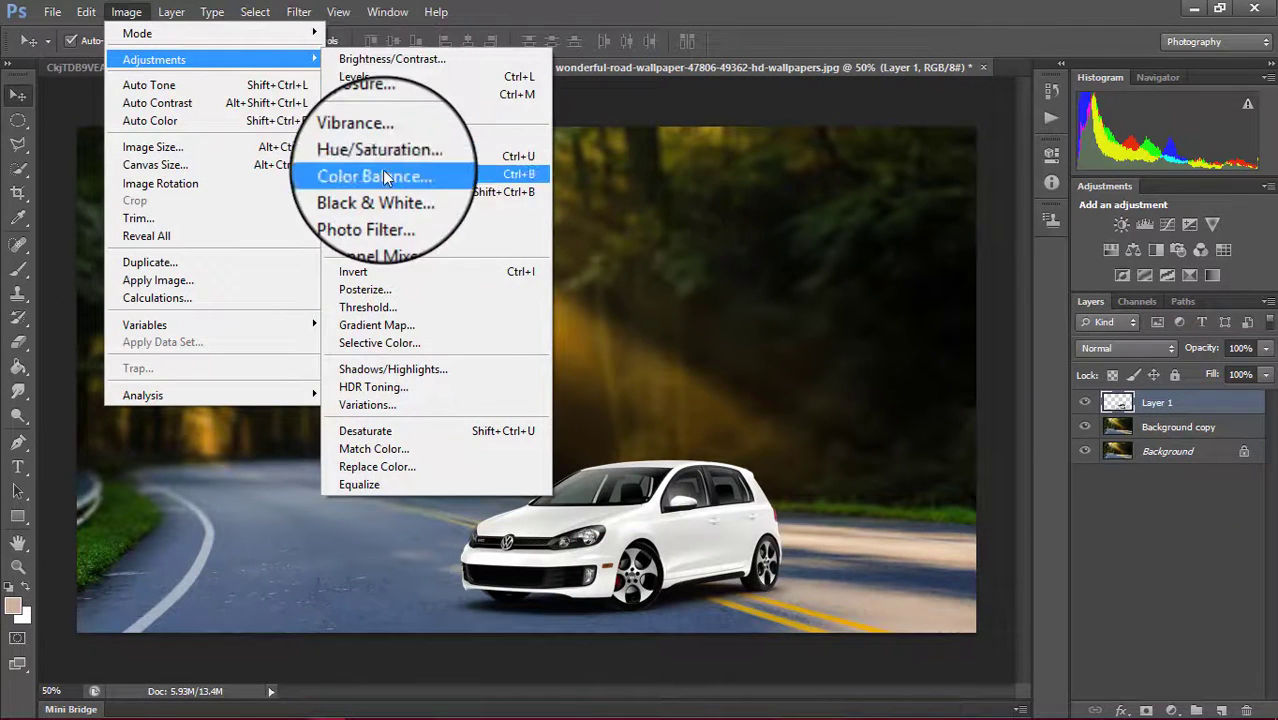
click(379, 159)
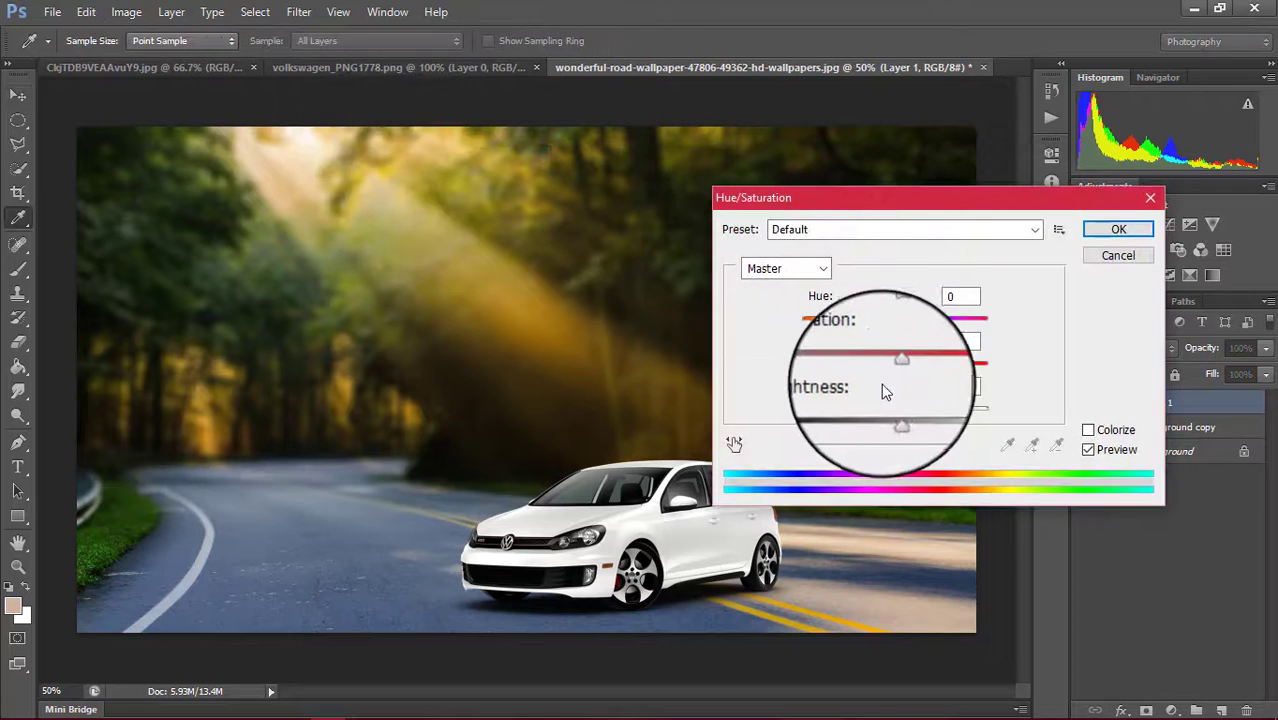
drag(912, 364, 866, 321)
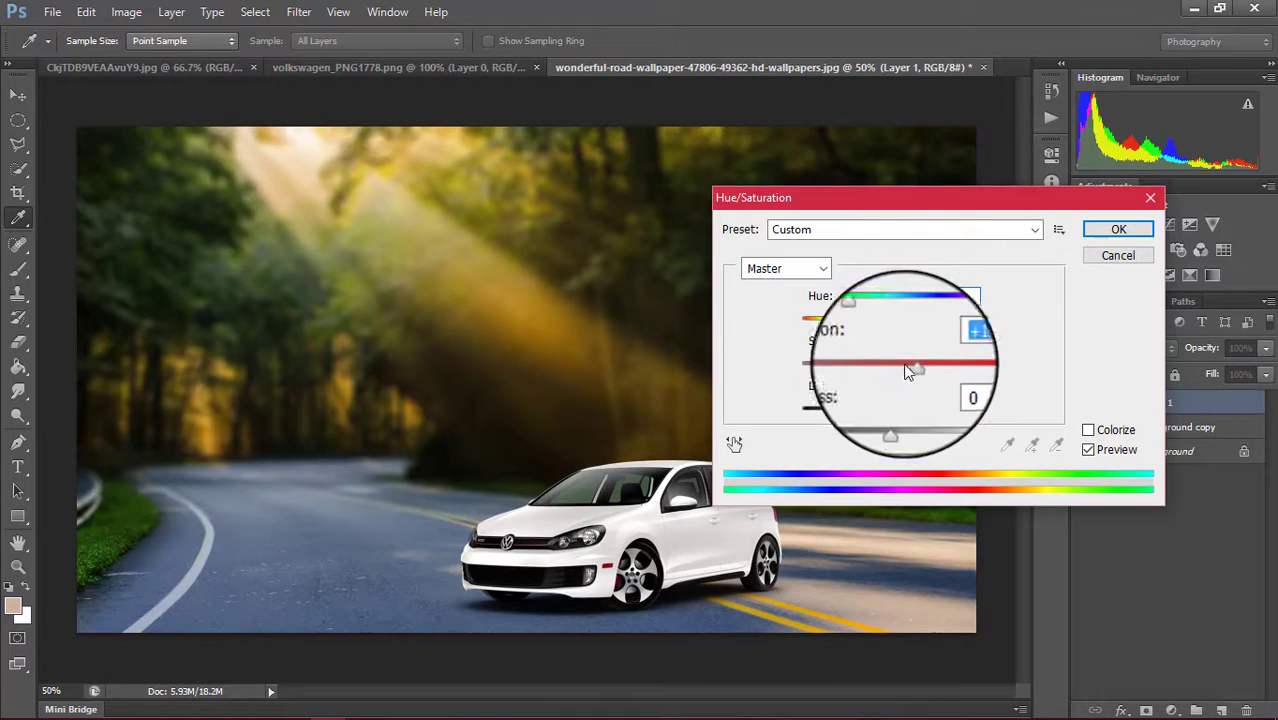
drag(907, 371, 835, 366)
mouse_move(893, 410)
mouse_down()
mouse_move(806, 410)
mouse_move(857, 413)
mouse_up()
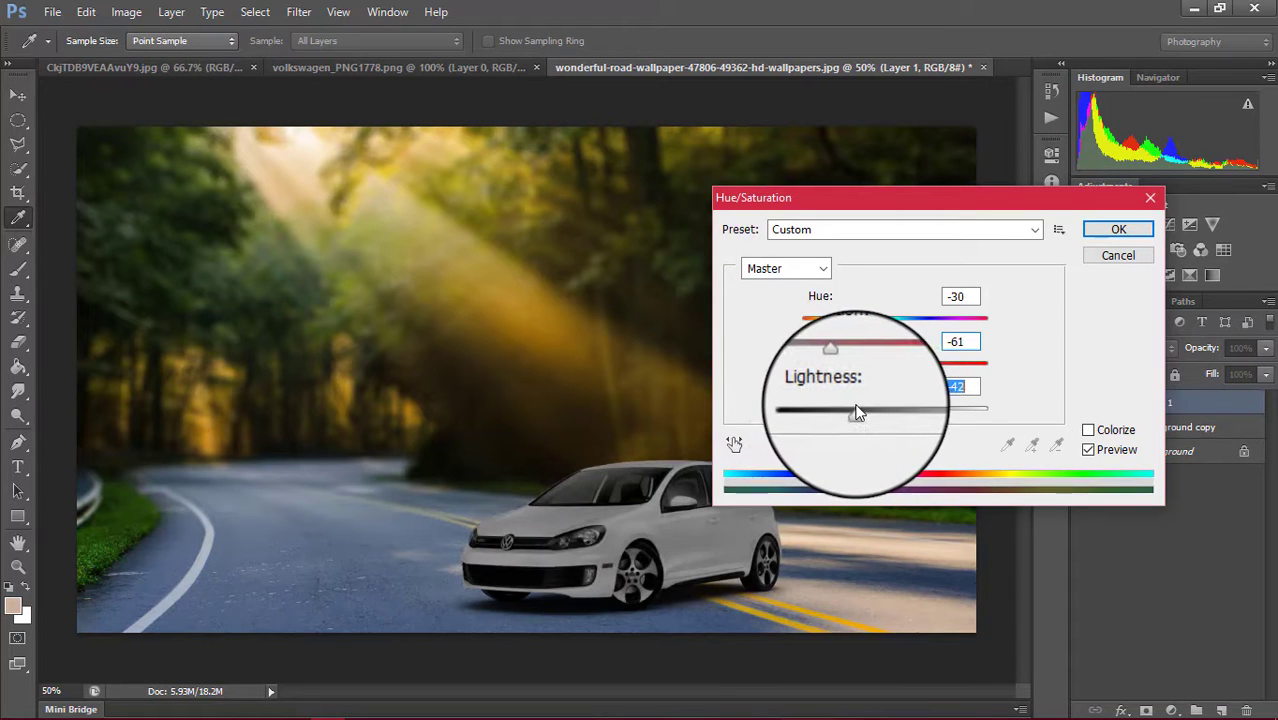
drag(860, 415, 865, 415)
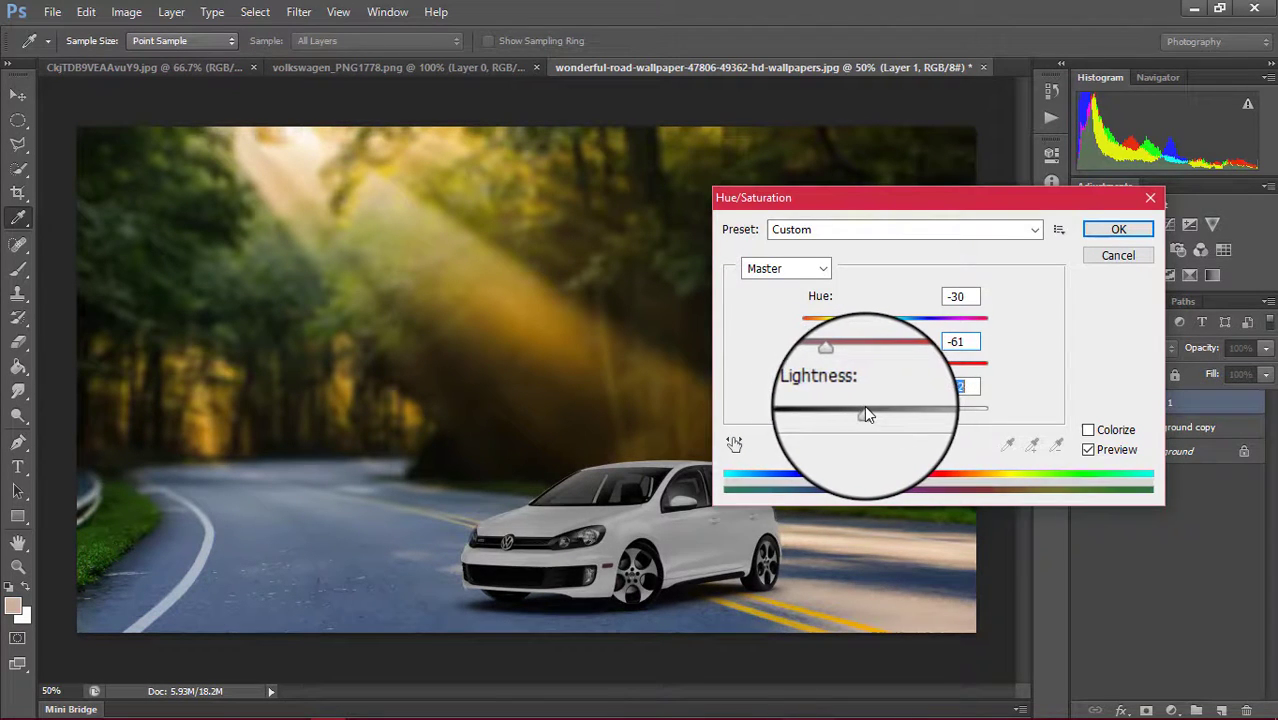
drag(840, 372, 898, 376)
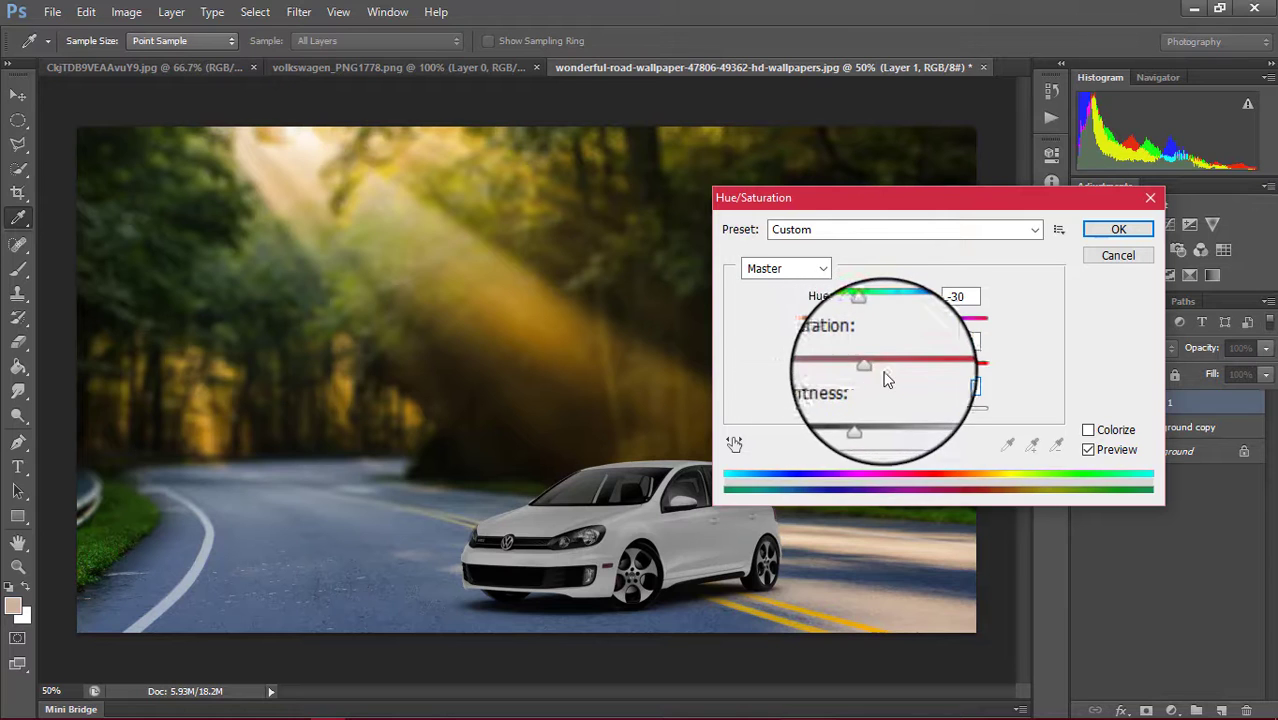
click(960, 296)
text(+11)
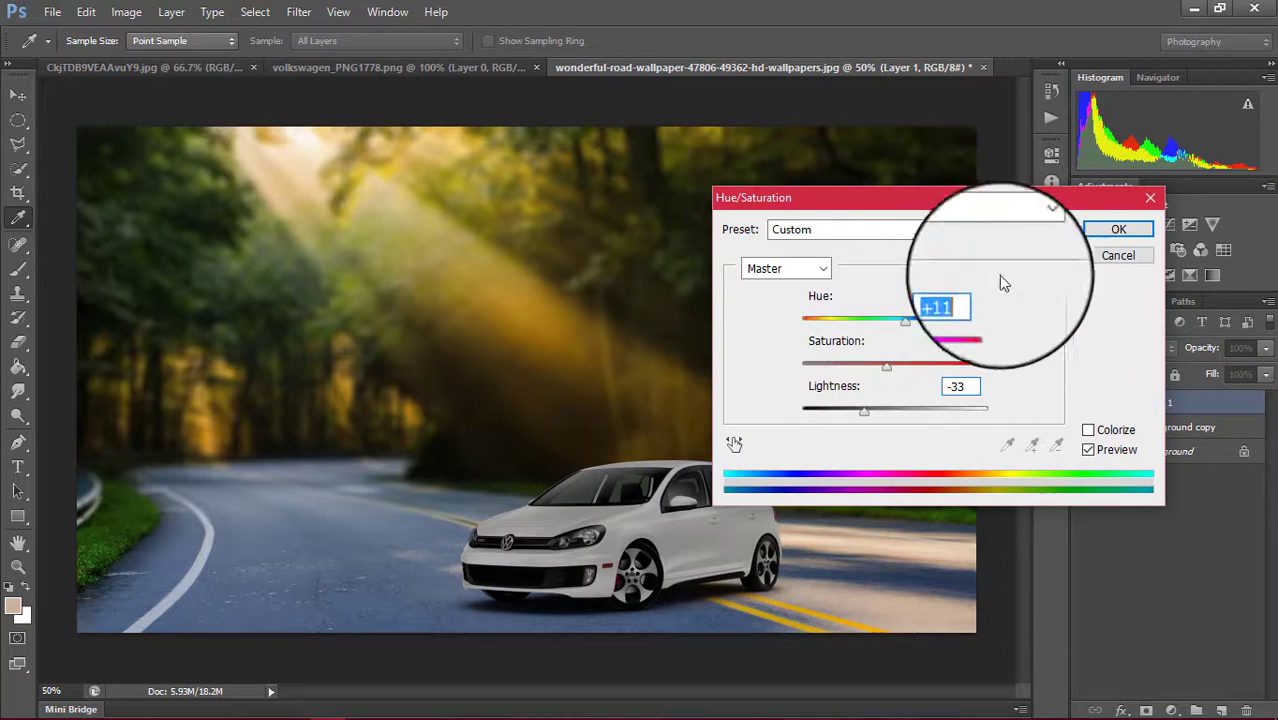
mouse_move(865, 416)
mouse_down()
mouse_move(895, 411)
mouse_move(882, 412)
mouse_up()
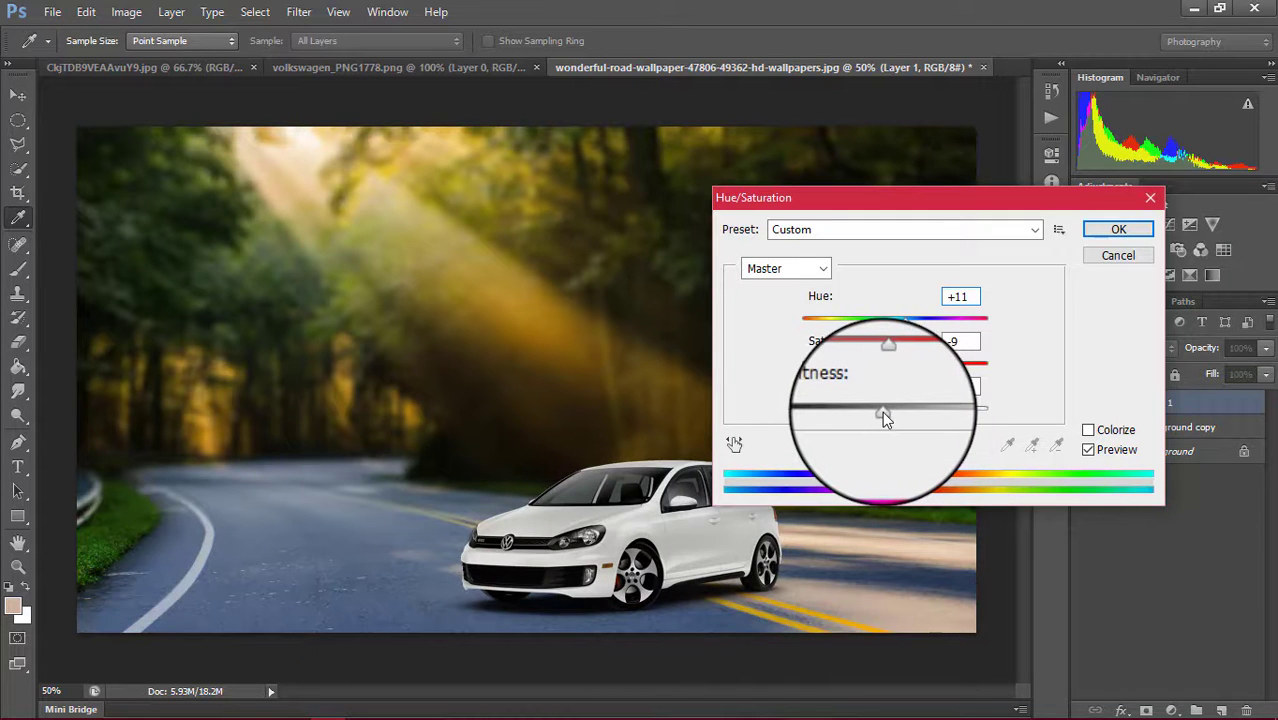
click(1118, 229)
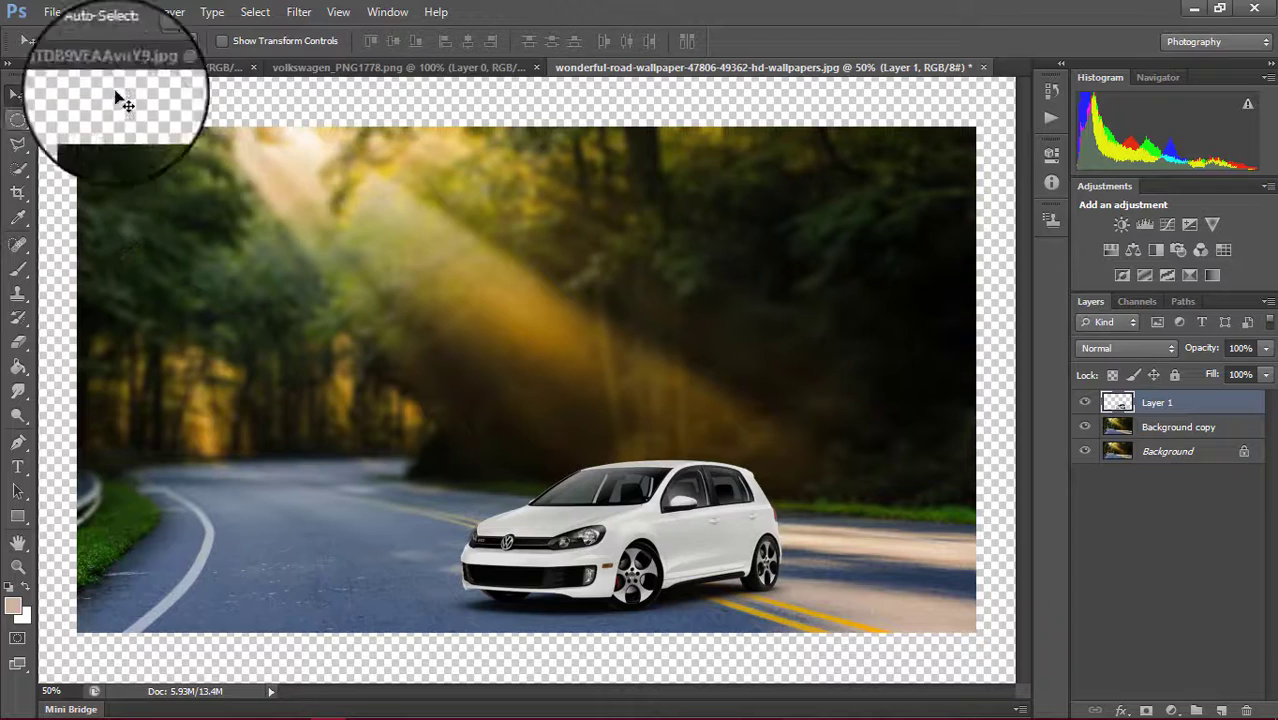
In the girl's photo, paint a Quick Selection over her figure down to her legs
click(180, 68)
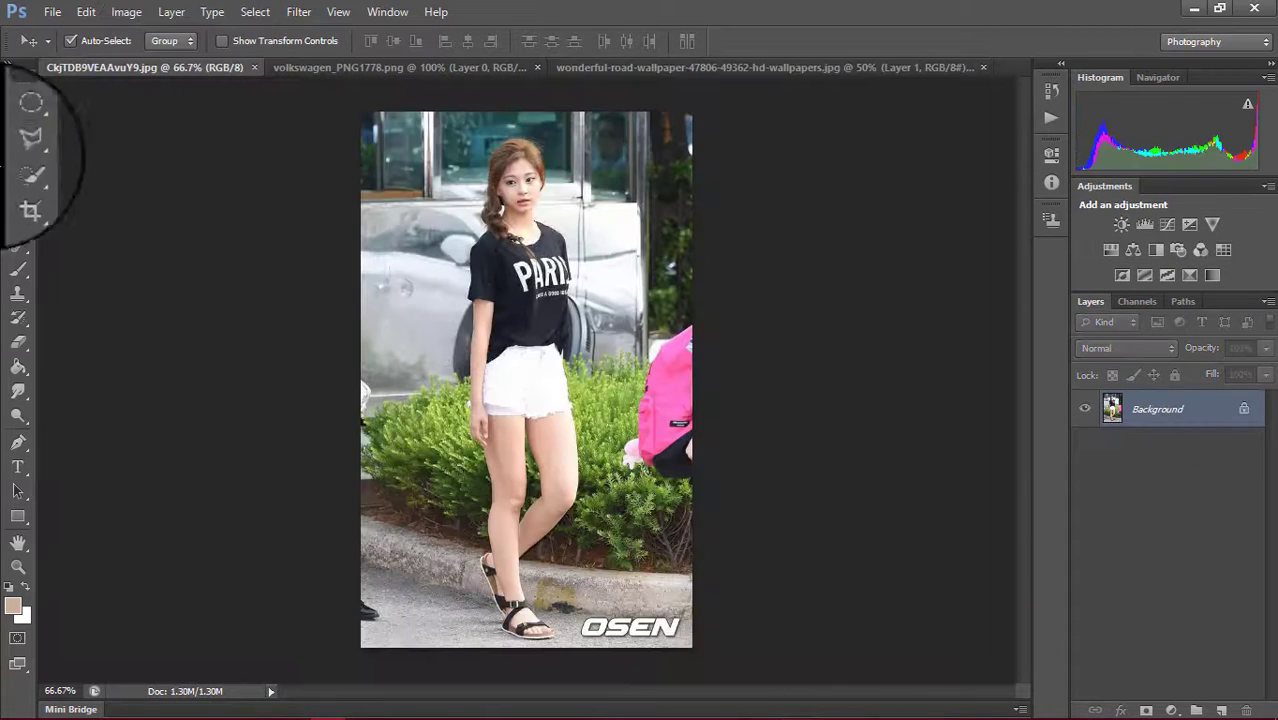
click(18, 146)
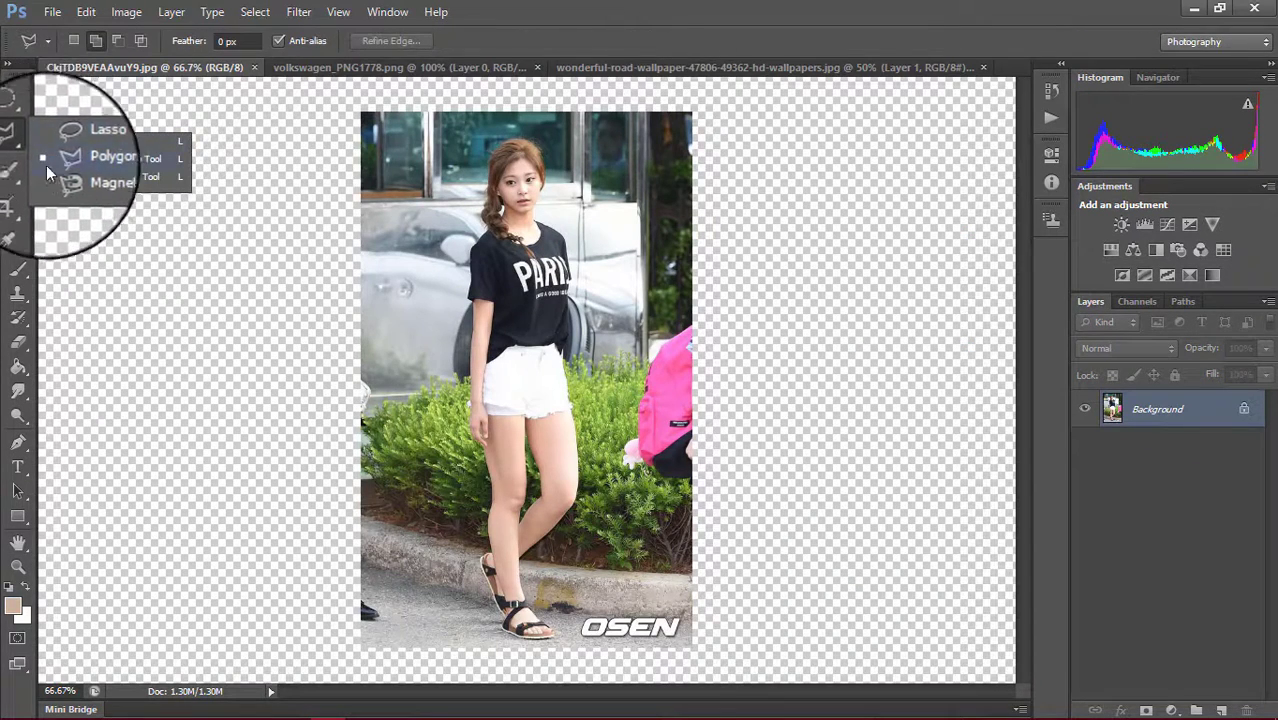
click(18, 183)
click(66, 168)
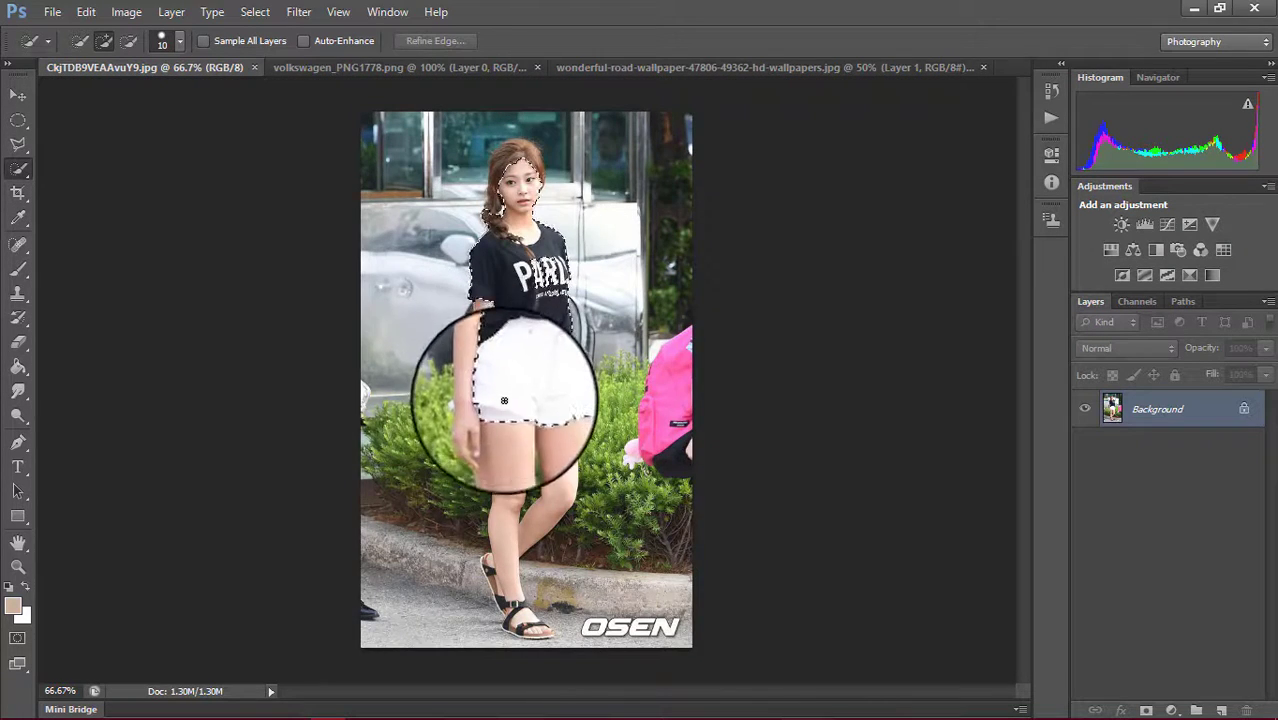
drag(509, 497, 497, 578)
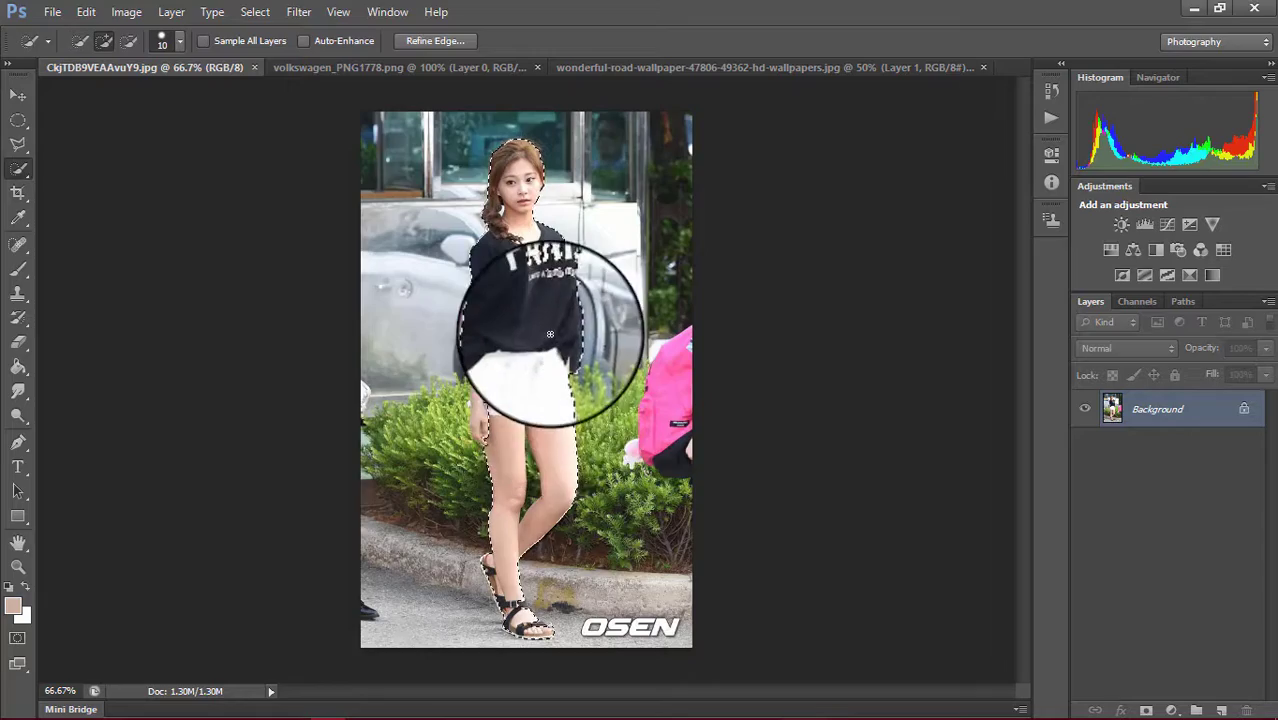
Zoom in and fit the selection to the shirt and its lettering, excluding the car fender
key(super)
key(super)
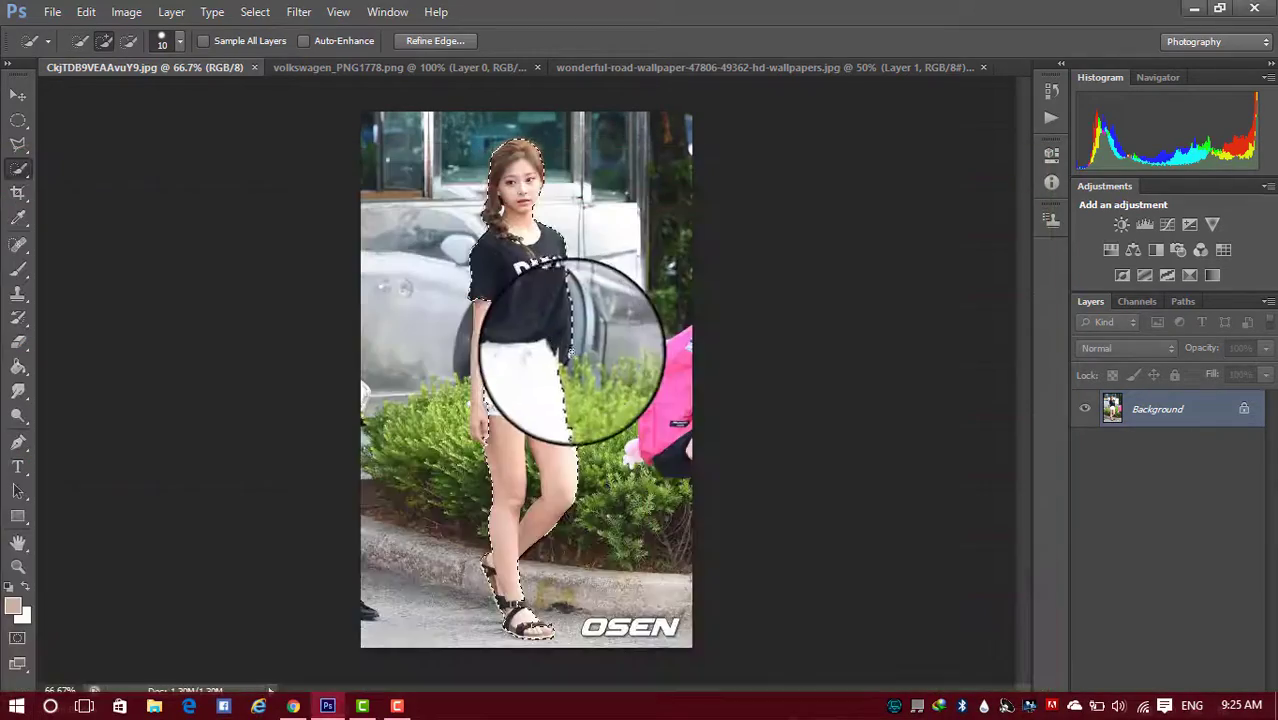
alt+scroll(560, 348, up, 3)
alt+scroll(573, 352, up, 2)
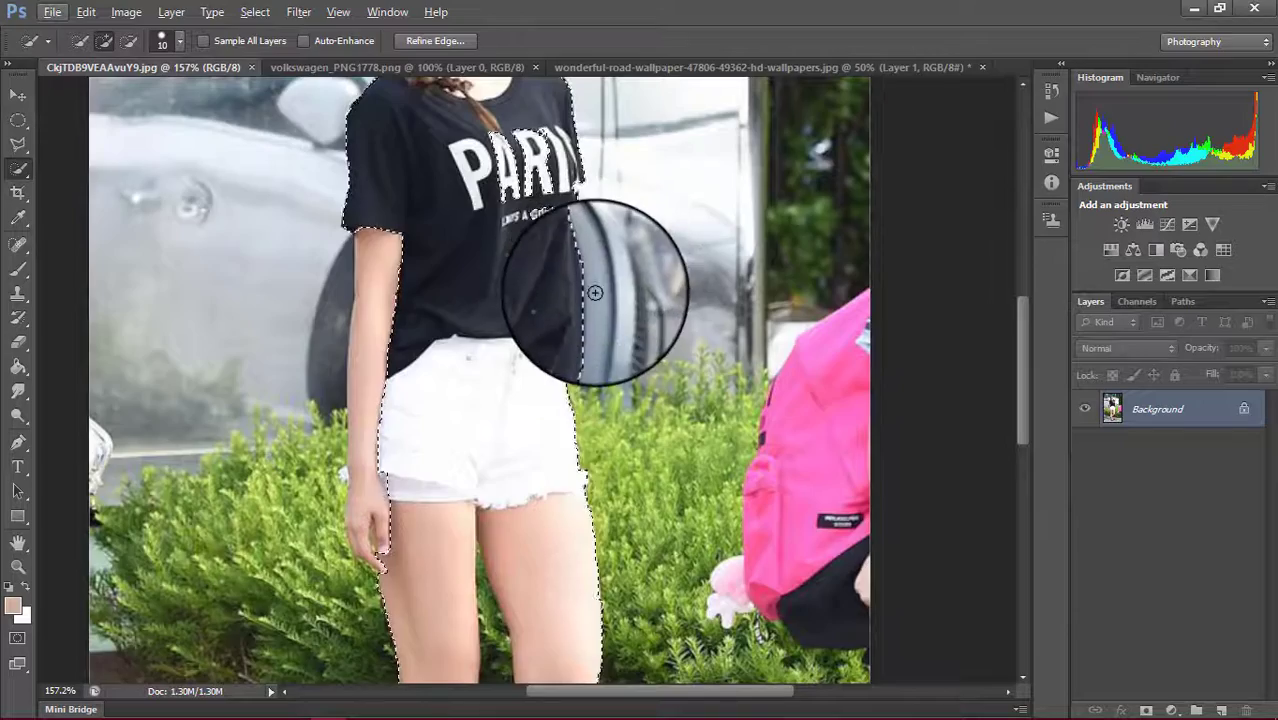
scroll(590, 290, up, 2)
scroll(590, 290, up, 2)
scroll(597, 356, up, 1)
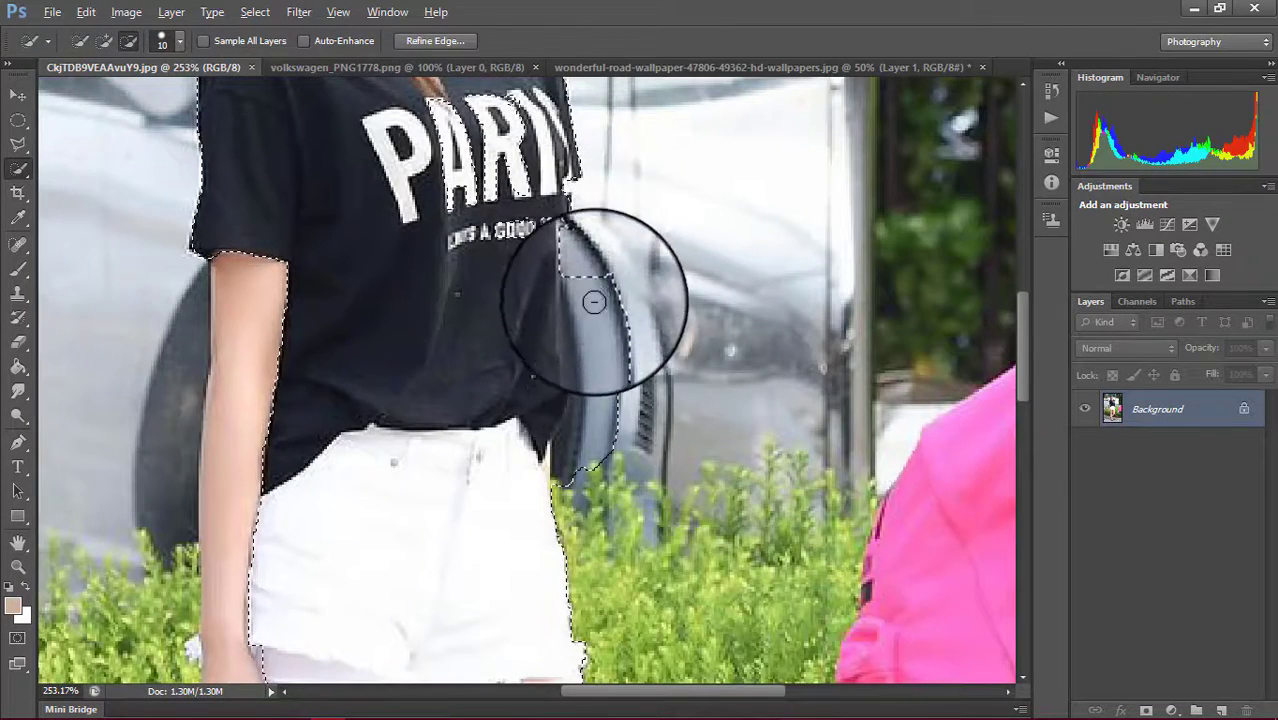
mouse_move(588, 297)
mouse_down()
mouse_move(599, 371)
mouse_move(565, 491)
mouse_move(590, 330)
mouse_move(613, 422)
mouse_move(557, 482)
mouse_move(590, 456)
mouse_move(573, 437)
mouse_up()
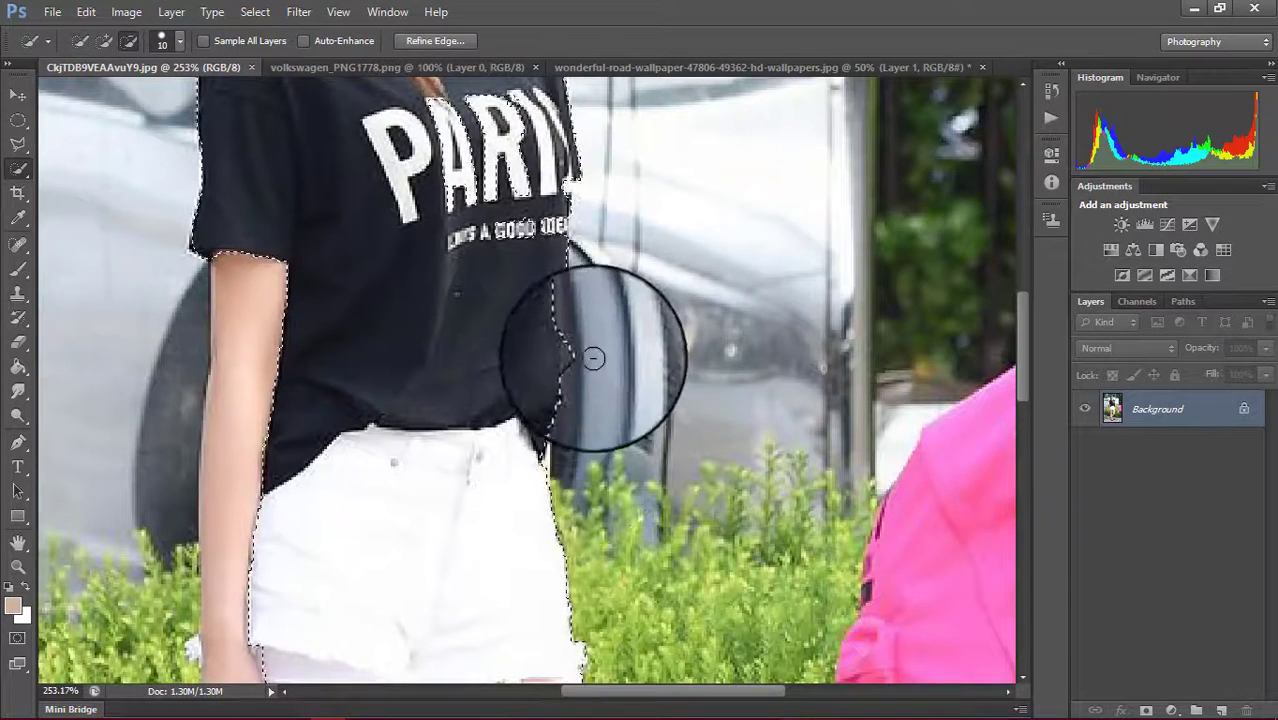
drag(587, 363, 536, 292)
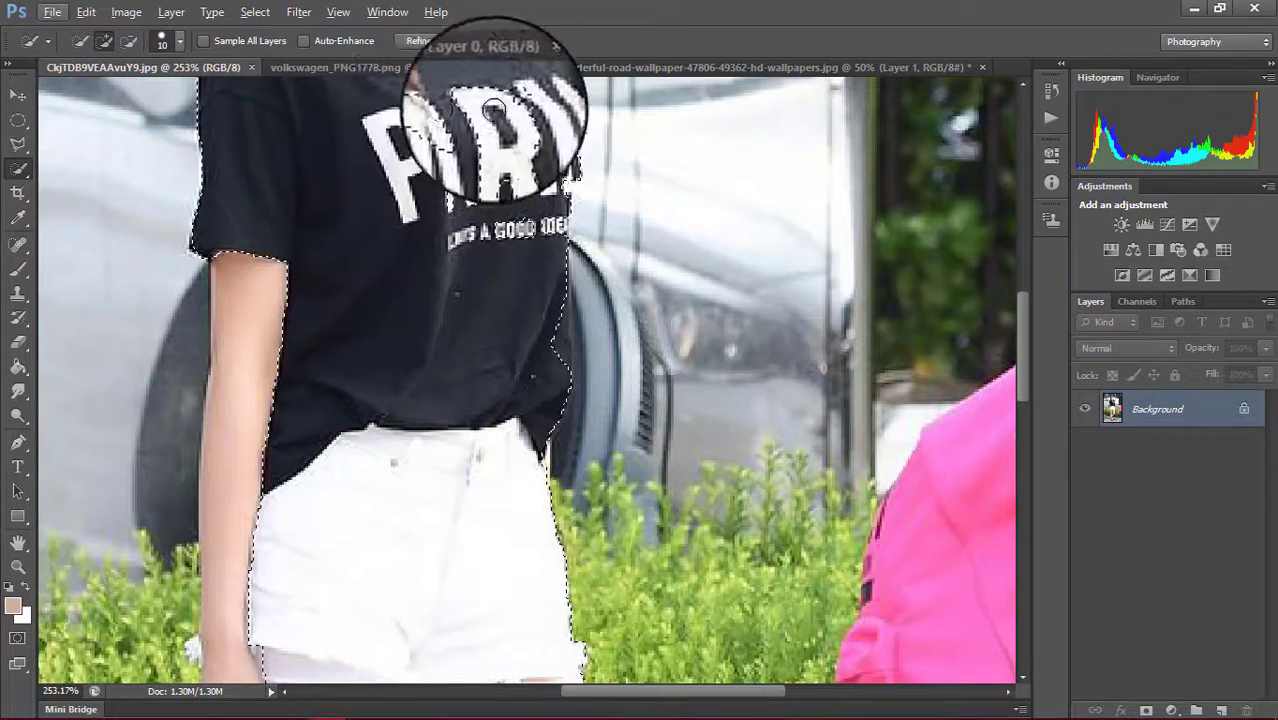
click(497, 146)
click(503, 150)
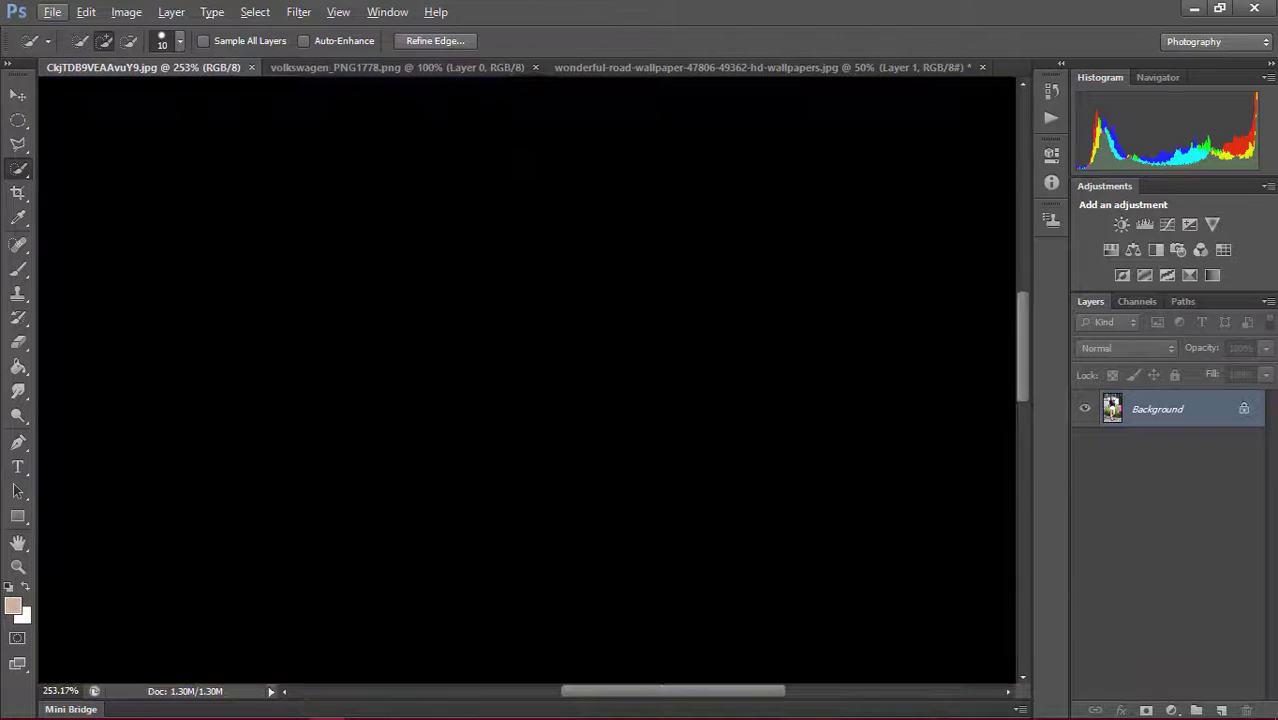
drag(548, 264, 548, 240)
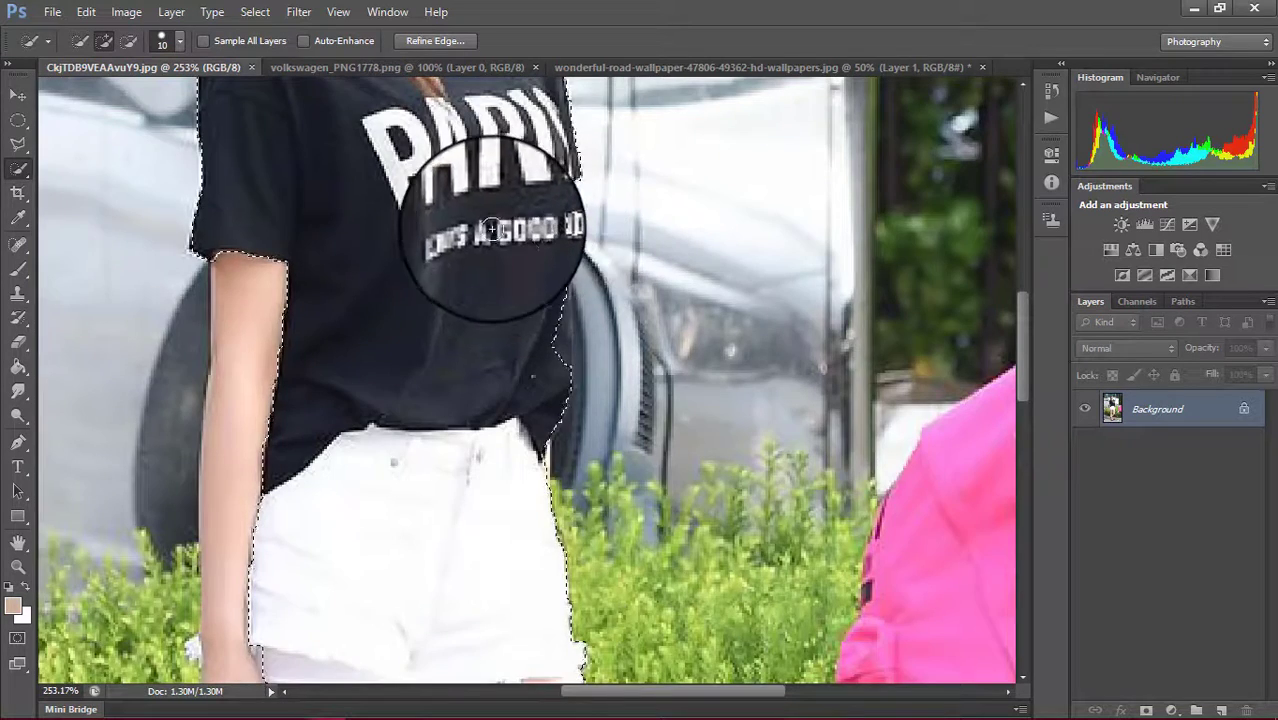
click(543, 225)
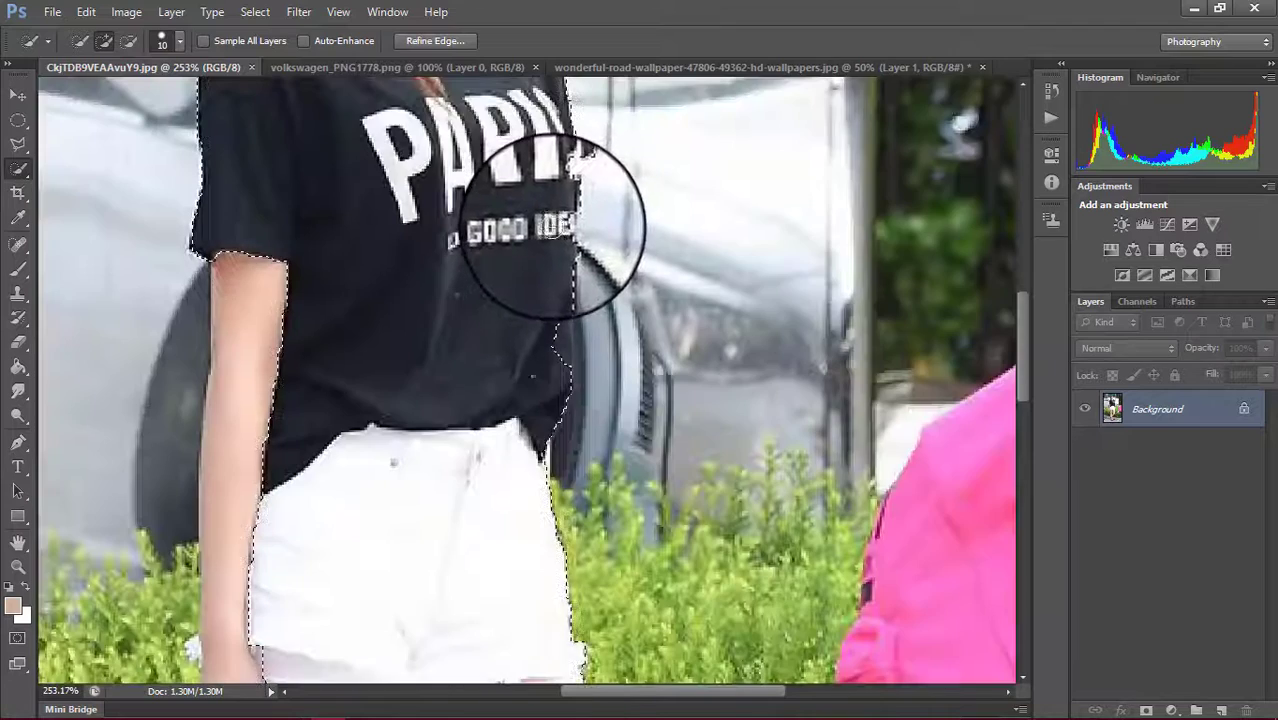
click(555, 220)
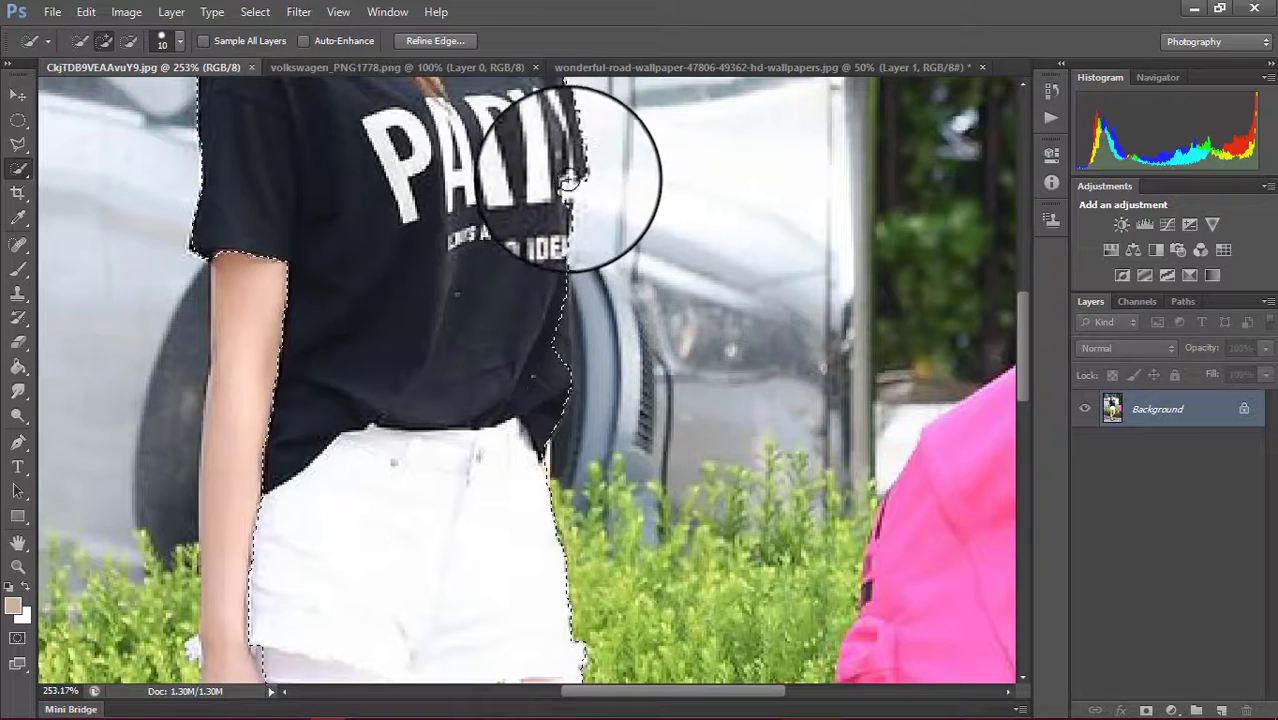
click(585, 251)
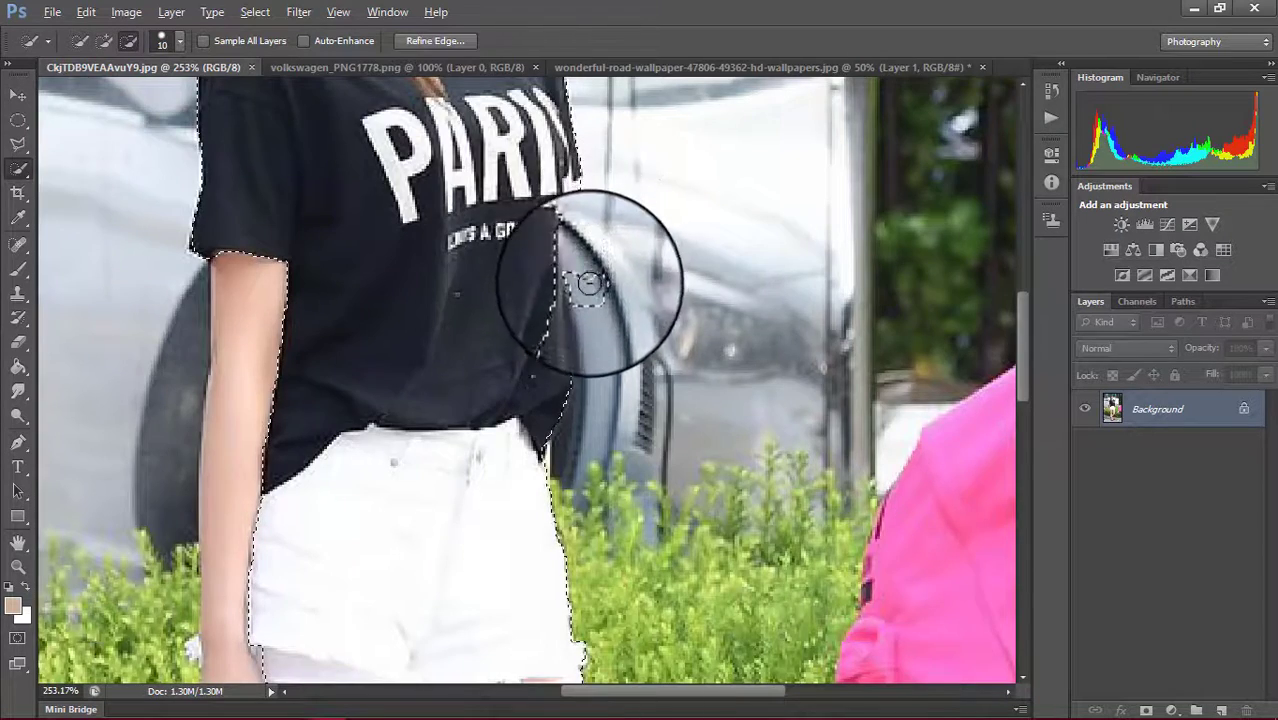
Add the girl's arm and hand to the selection
scroll(539, 322, down, 2)
scroll(432, 347, down, 1)
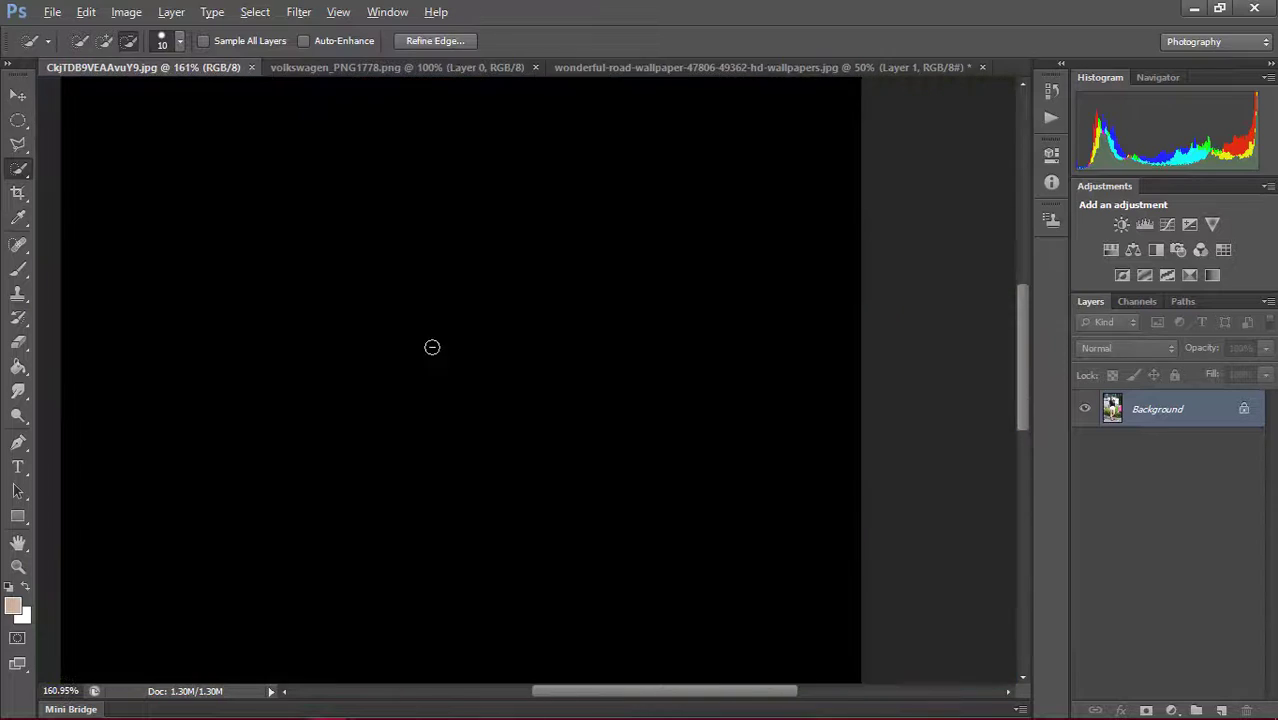
drag(357, 271, 355, 345)
drag(342, 413, 341, 470)
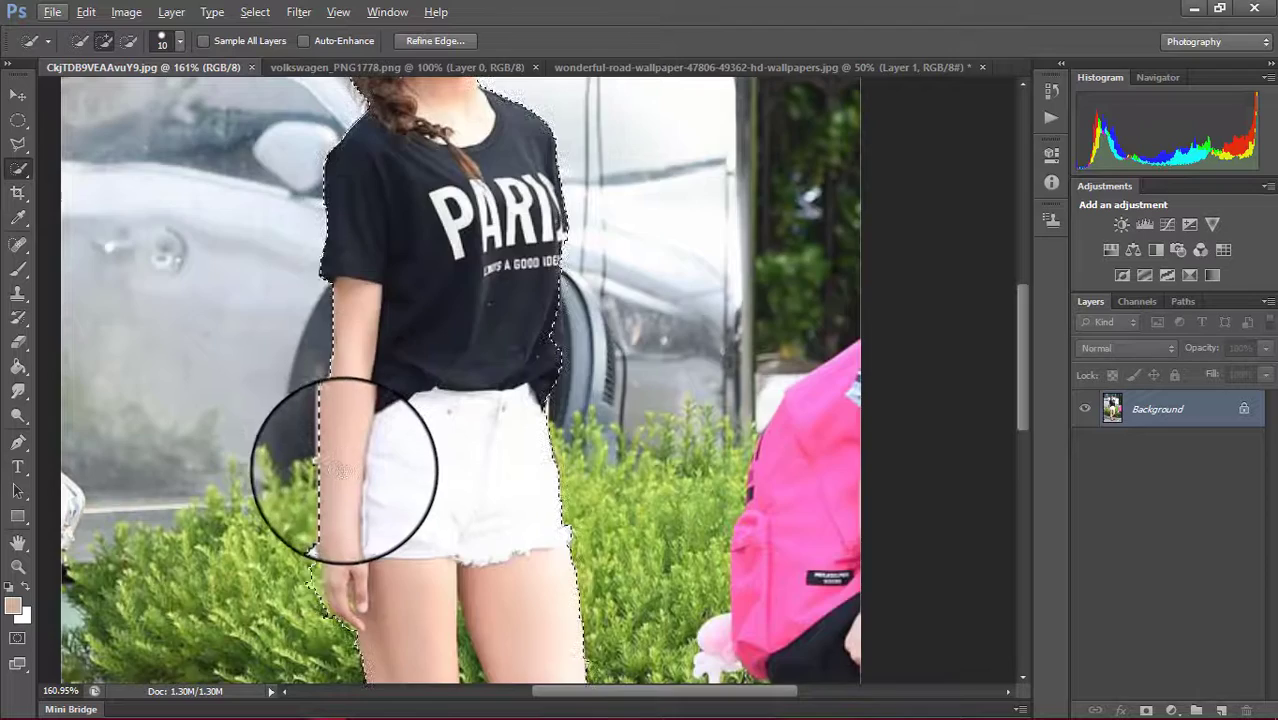
scroll(335, 471, down, 1)
scroll(312, 391, down, 1)
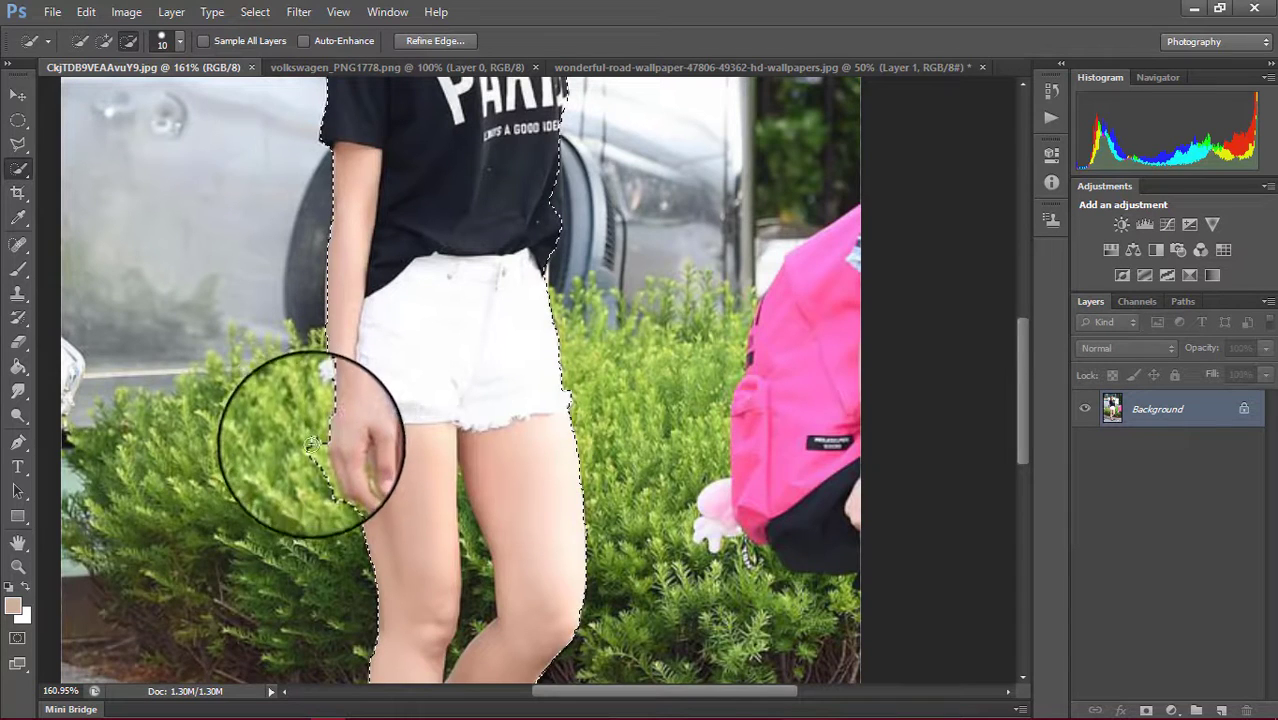
mouse_move(311, 445)
mouse_down()
mouse_move(319, 483)
mouse_move(343, 496)
mouse_move(331, 465)
mouse_move(339, 475)
mouse_up()
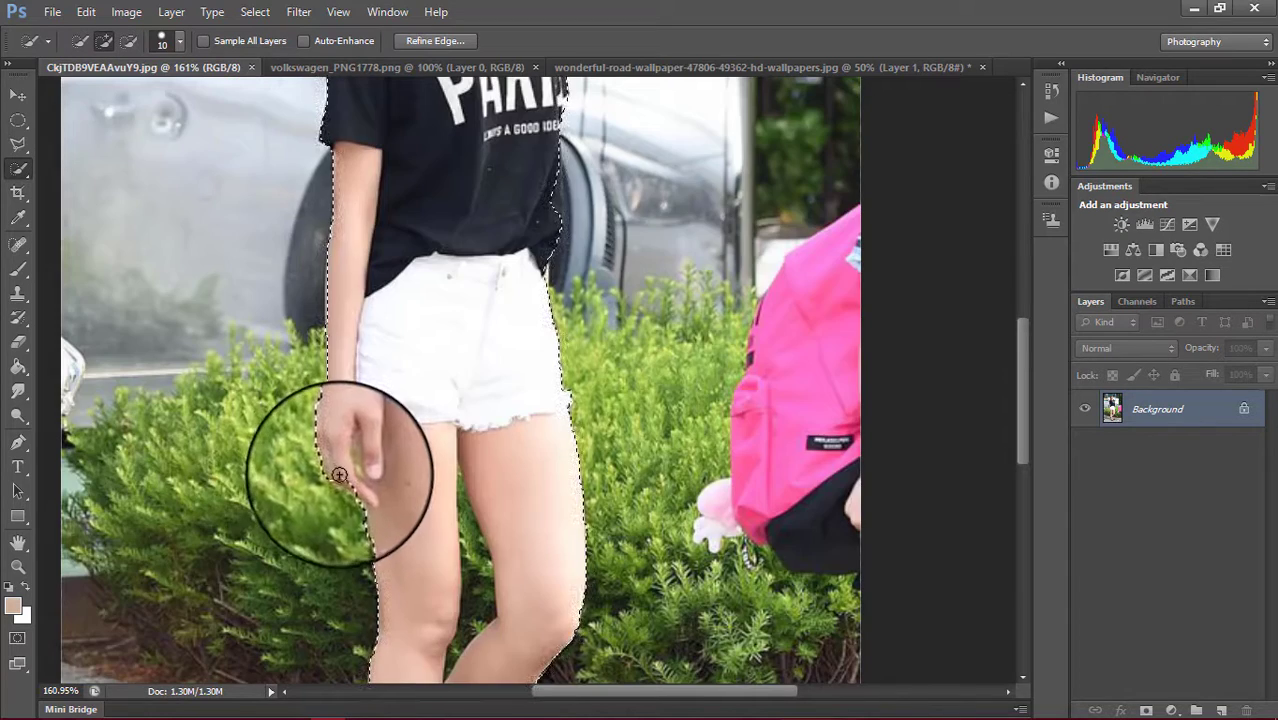
Subtract the bushes between the girl's legs and clean the inner-thigh edge
scroll(370, 490, down, 3)
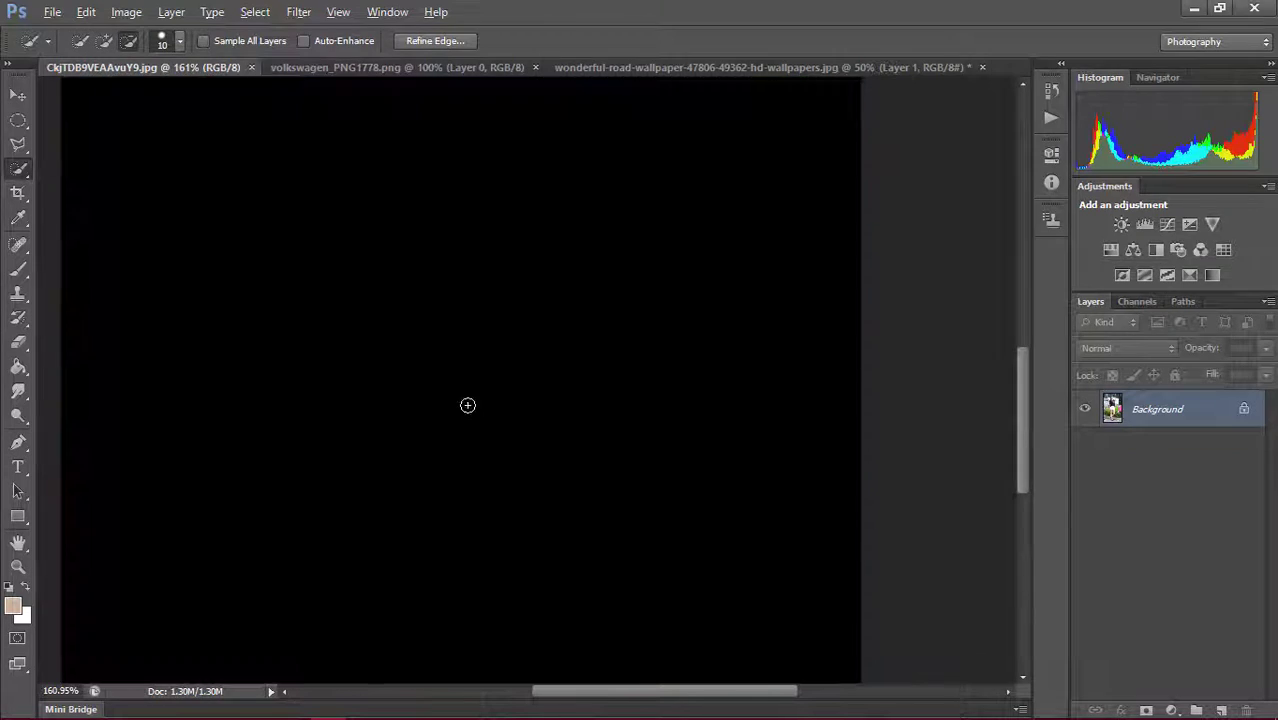
alt+click(467, 405)
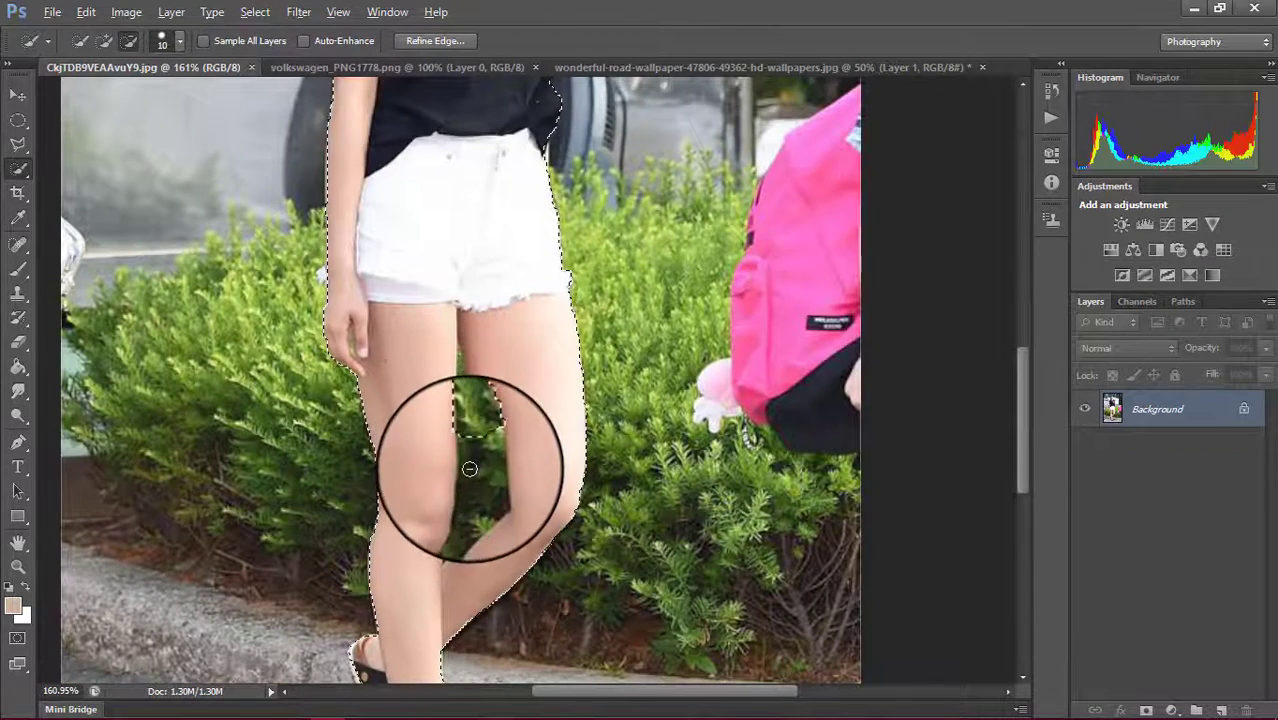
scroll(440, 385, up, 2)
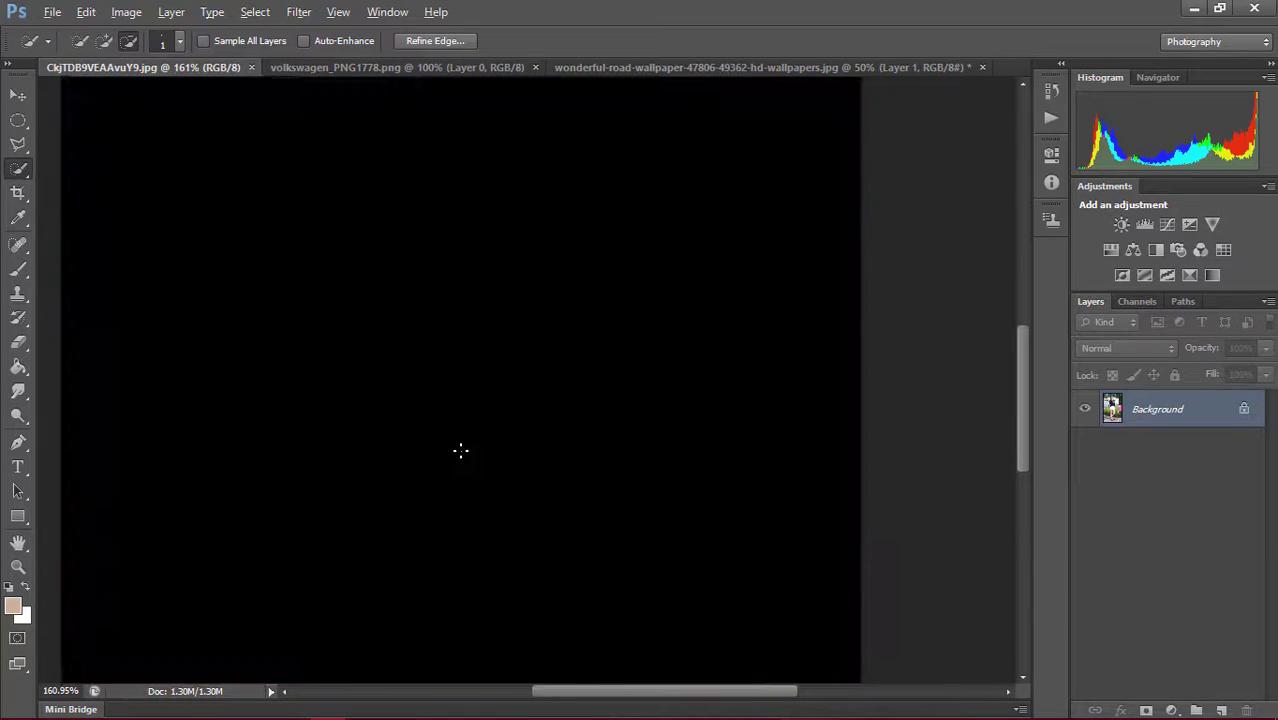
alt+click(461, 449)
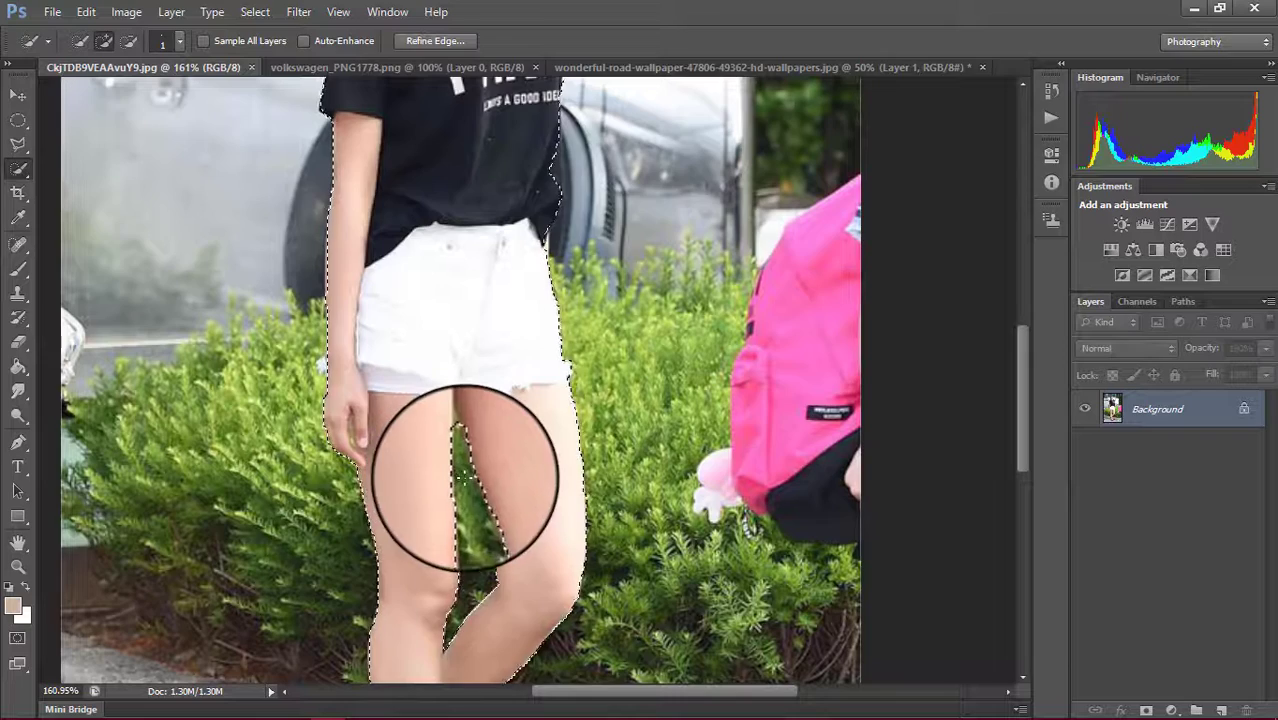
scroll(486, 473, down, 3)
scroll(488, 500, down, 3)
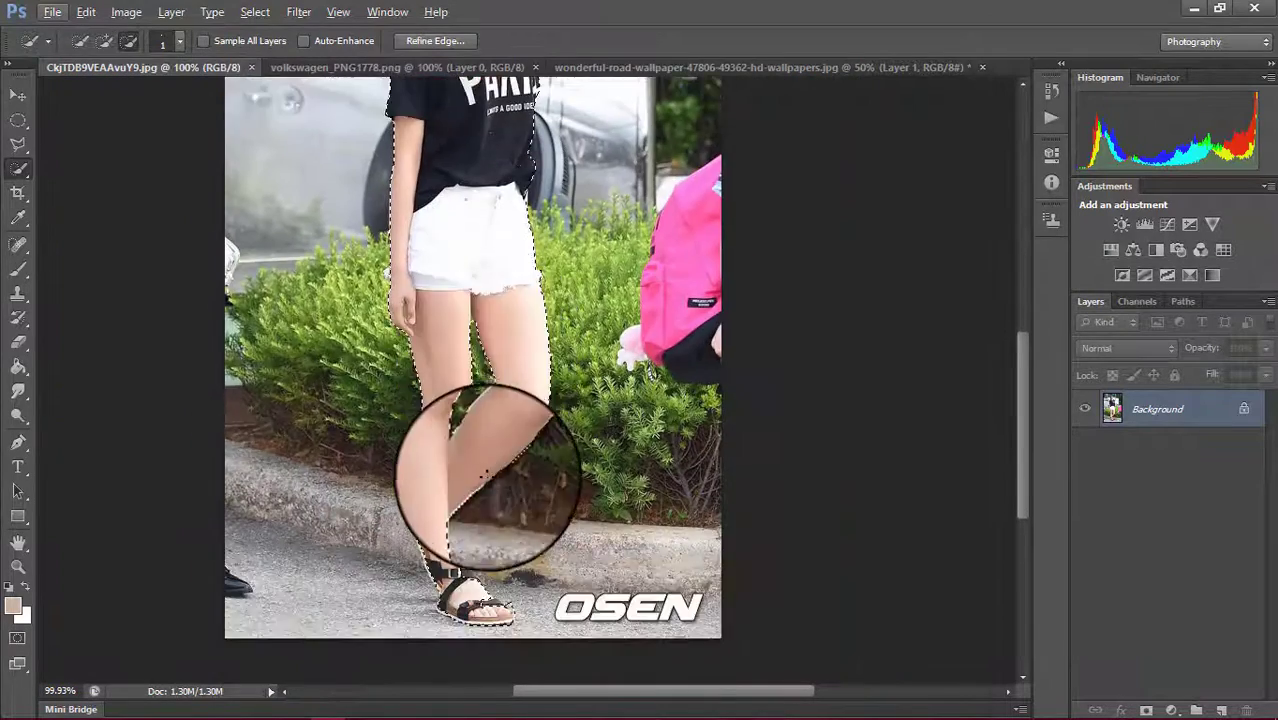
scroll(489, 517, down, 2)
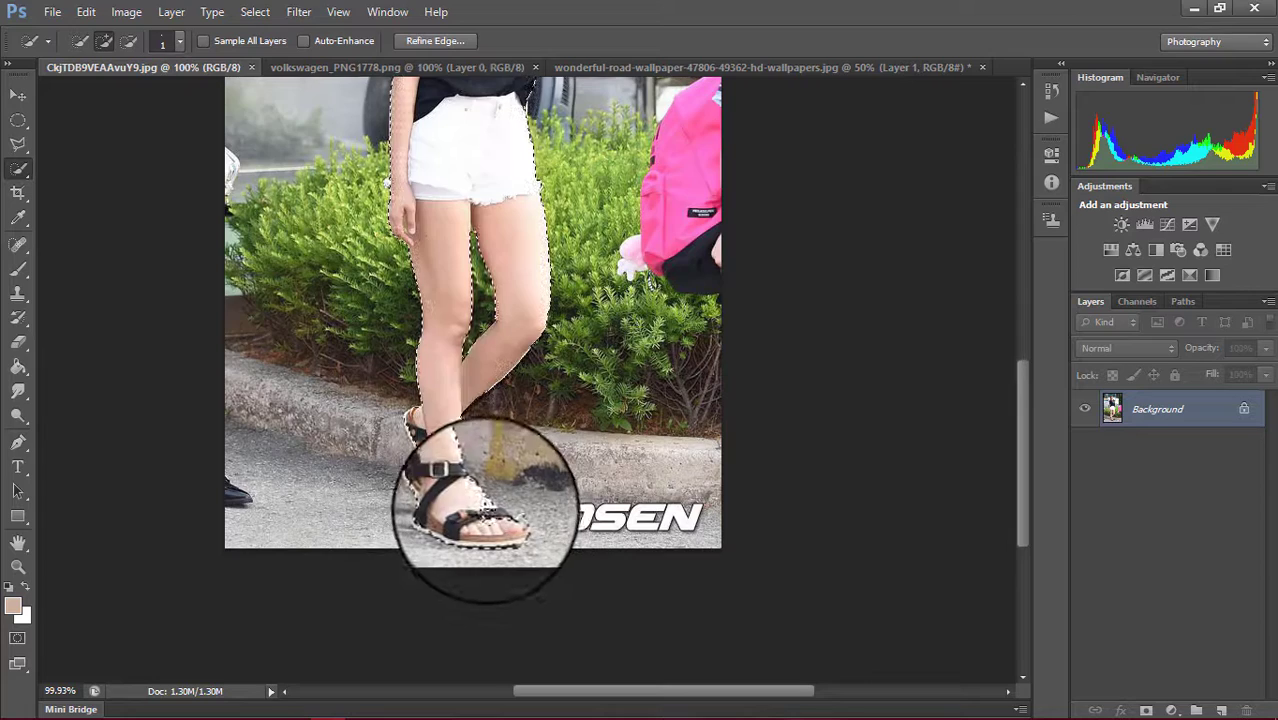
scroll(490, 520, up, 2)
scroll(490, 520, up, 2)
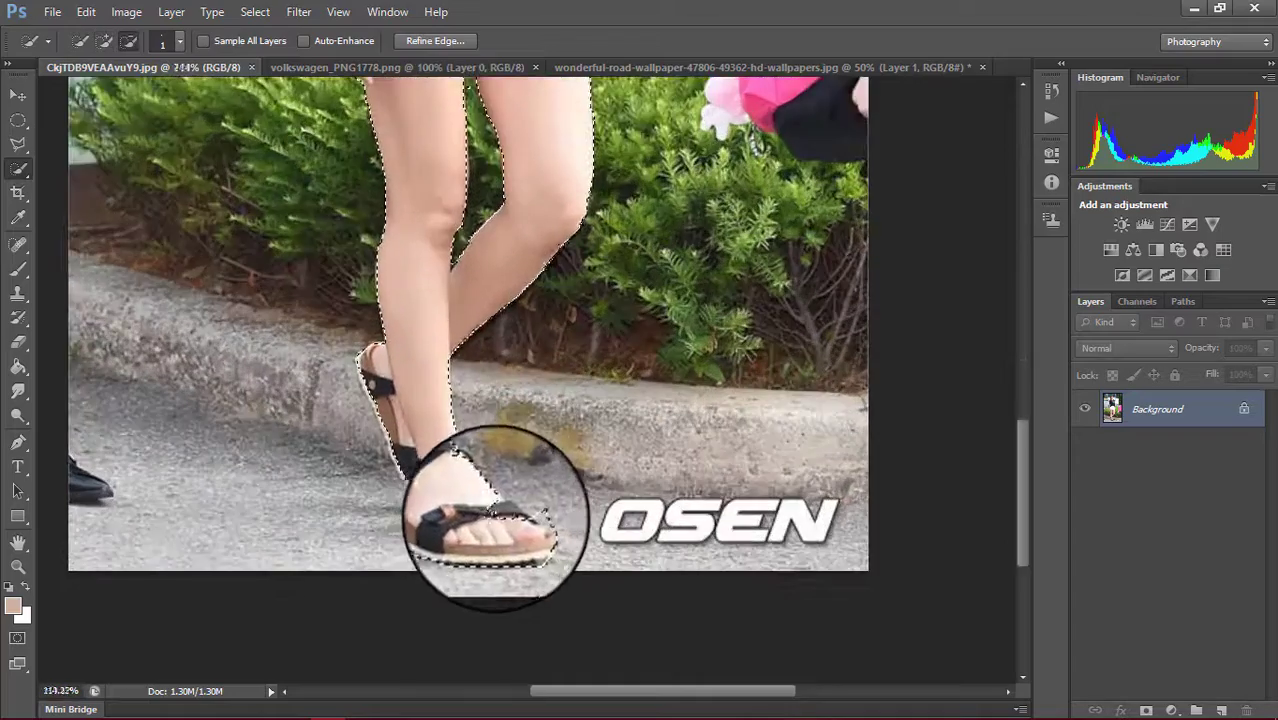
scroll(495, 525, up, 3)
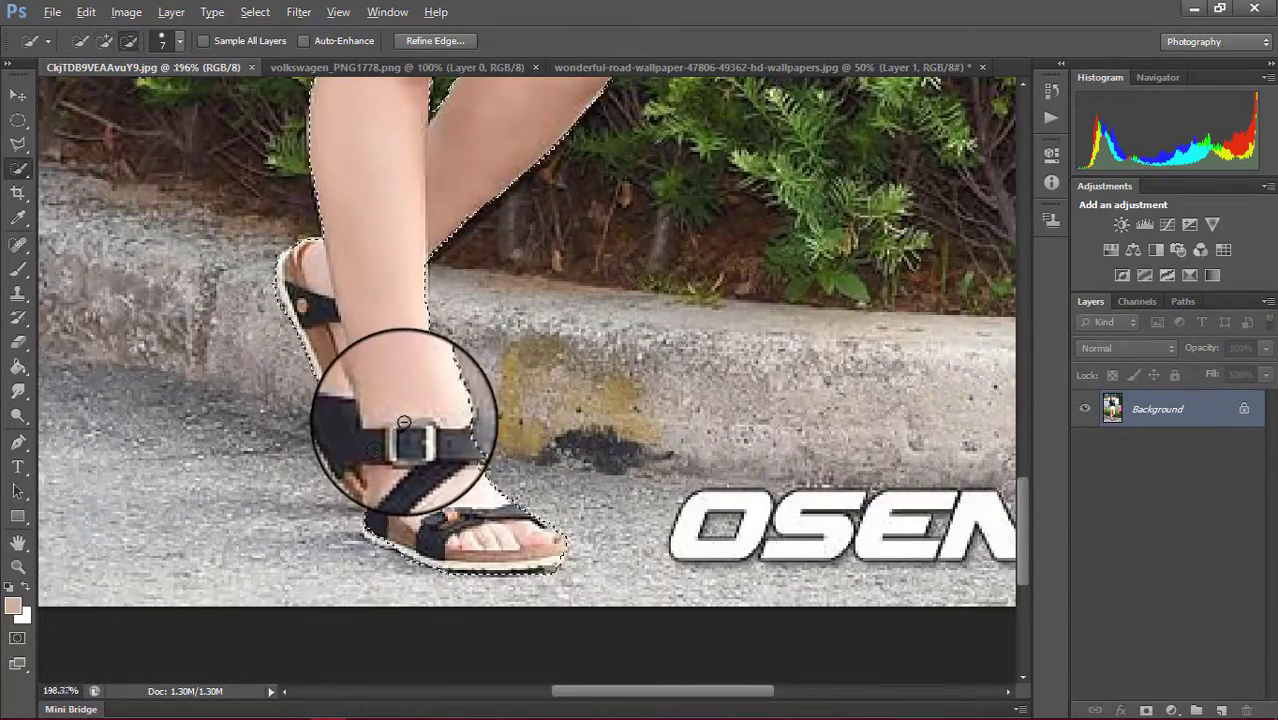
scroll(404, 422, down, 2)
scroll(404, 422, down, 2)
scroll(404, 422, down, 2)
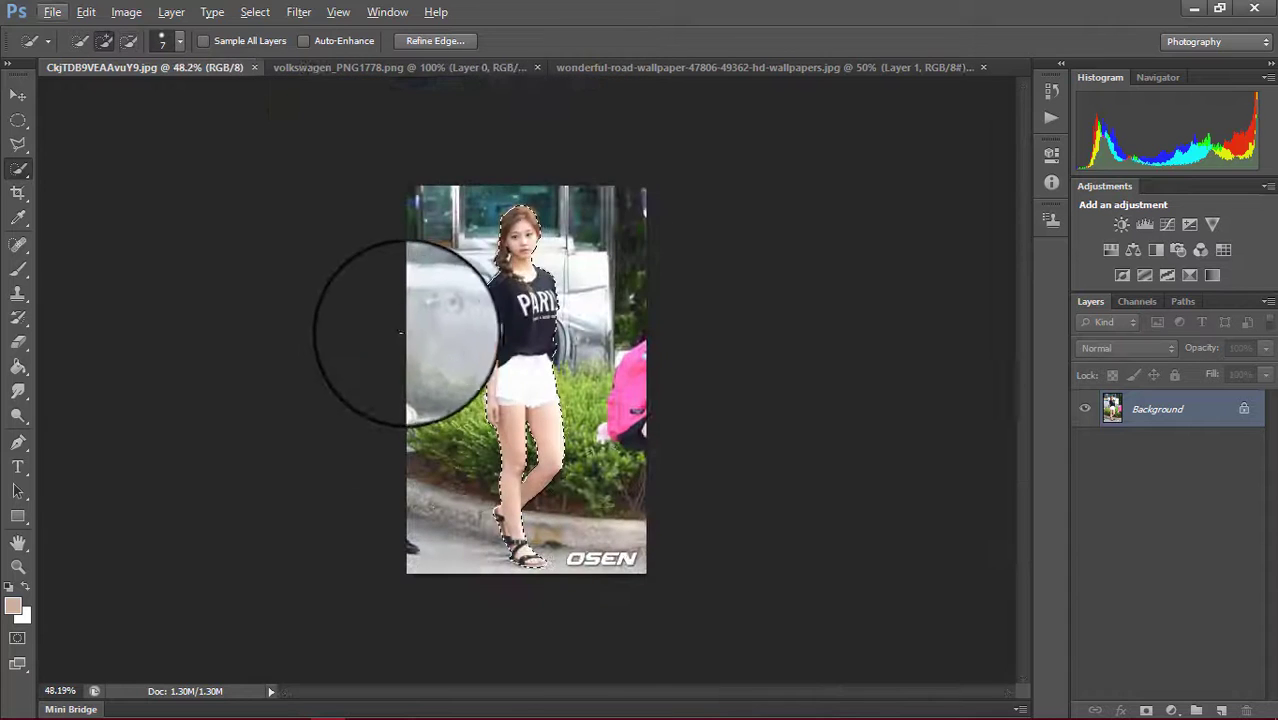
Move the selected girl into the forest road scene as Layer 2
click(18, 95)
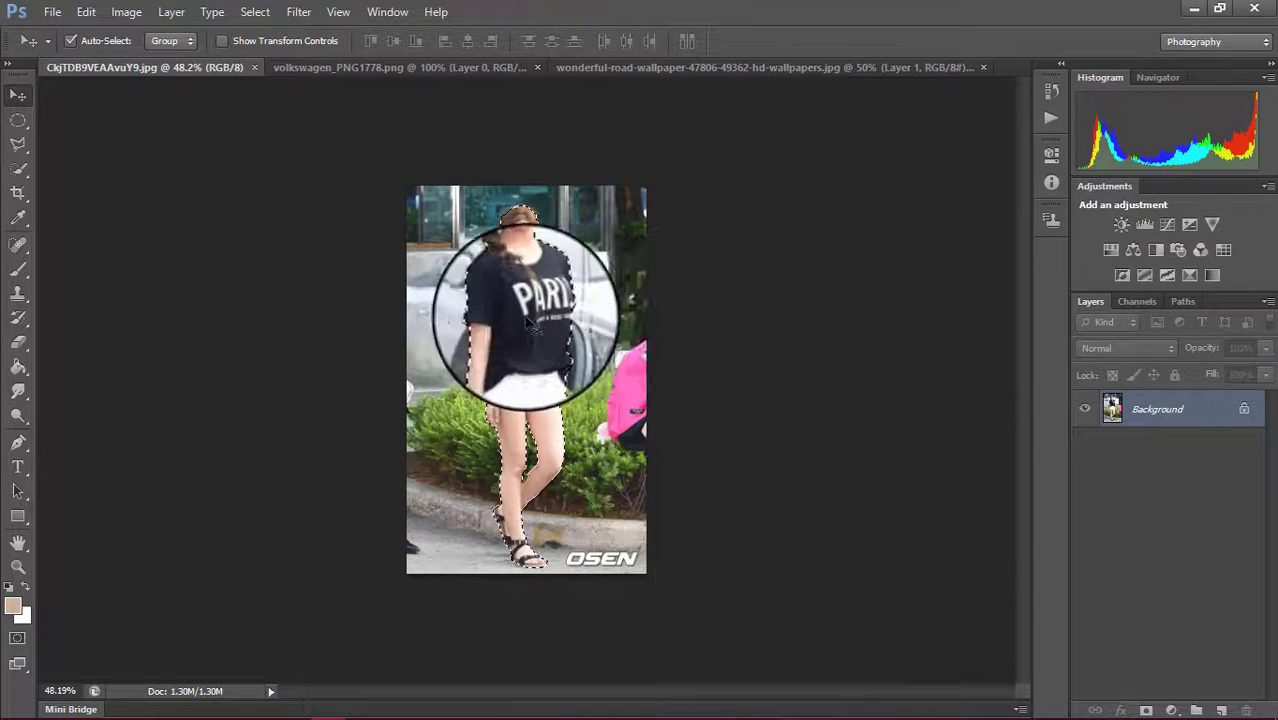
mouse_move(685, 155)
mouse_down()
mouse_move(677, 81)
mouse_move(341, 493)
mouse_up()
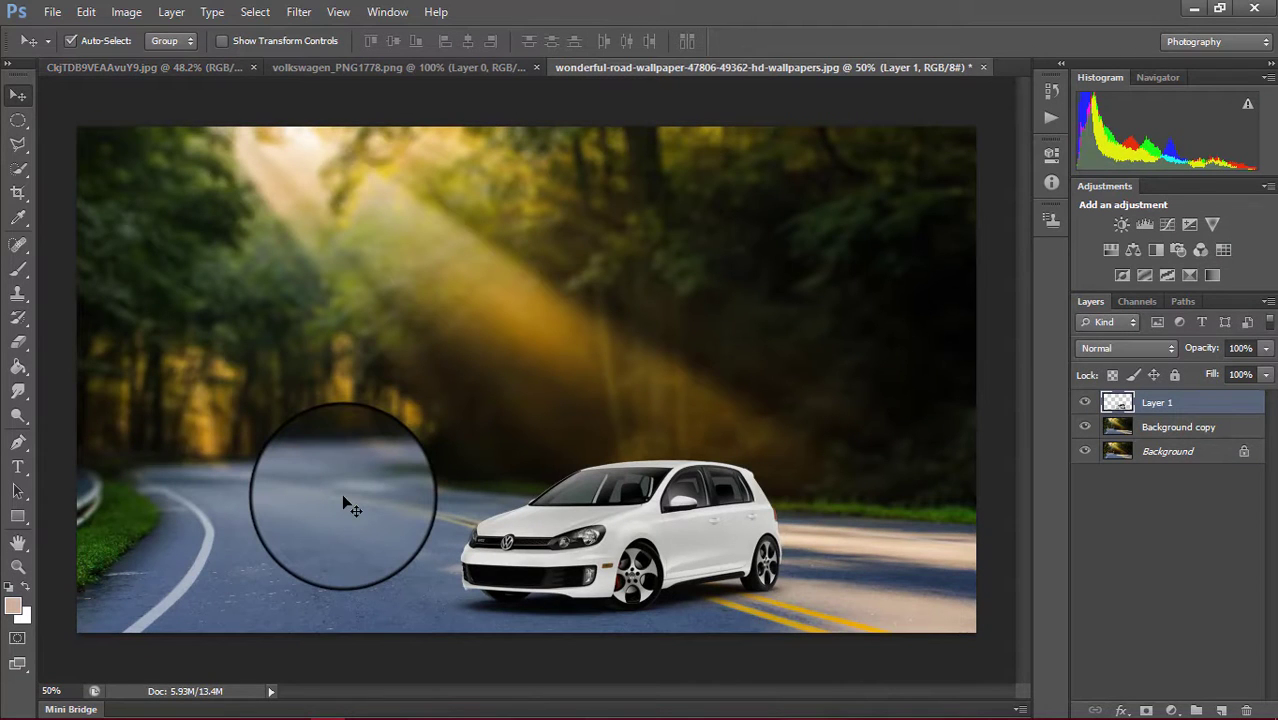
click(405, 65)
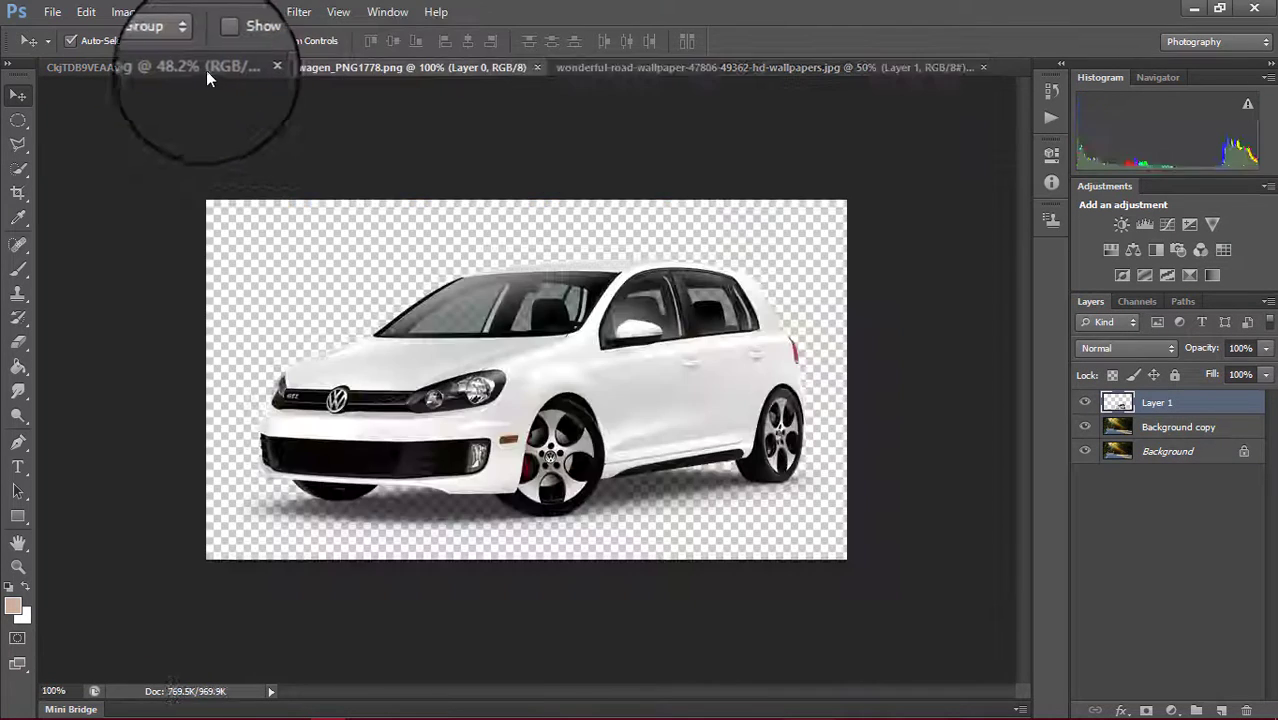
drag(206, 70, 826, 80)
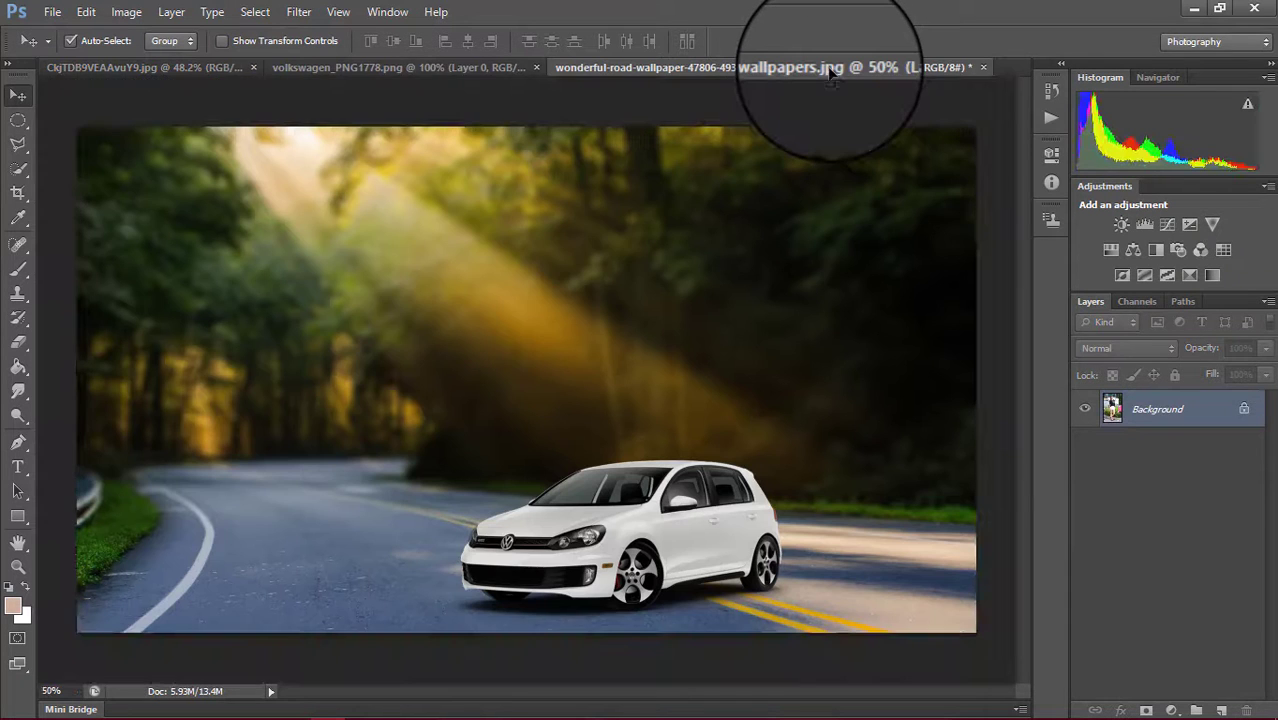
drag(829, 73, 507, 329)
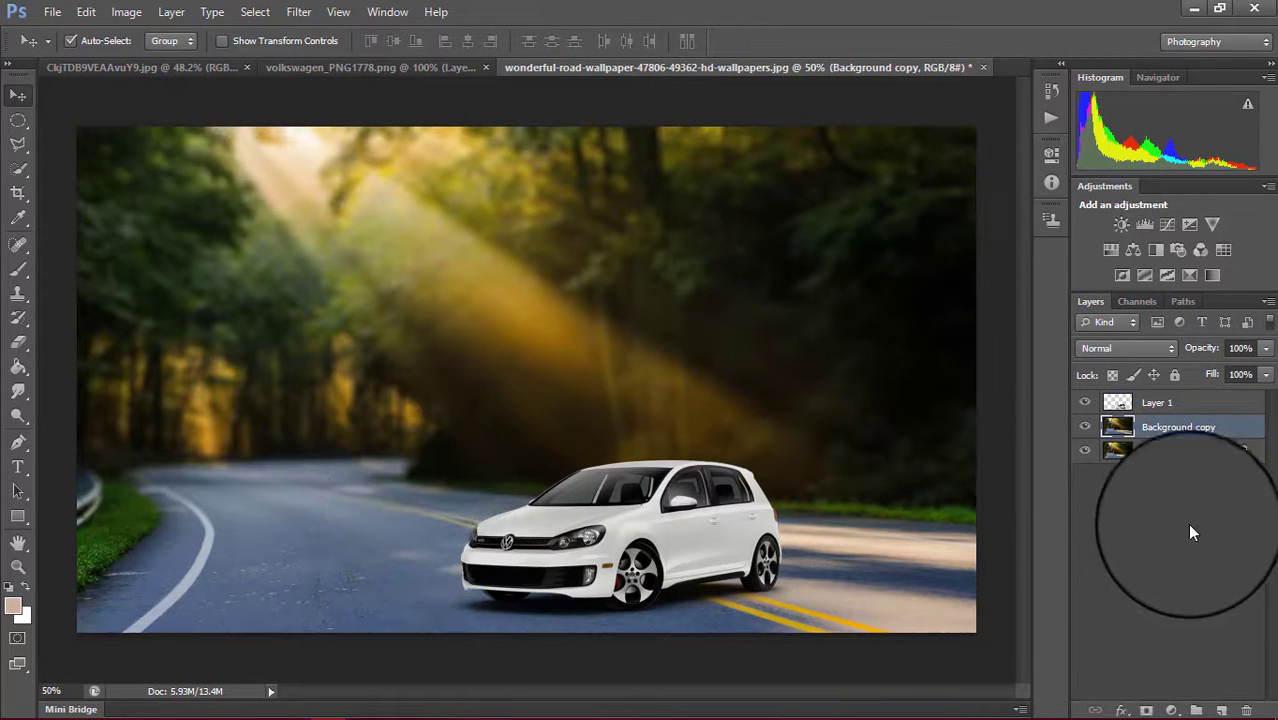
click(1185, 515)
click(94, 71)
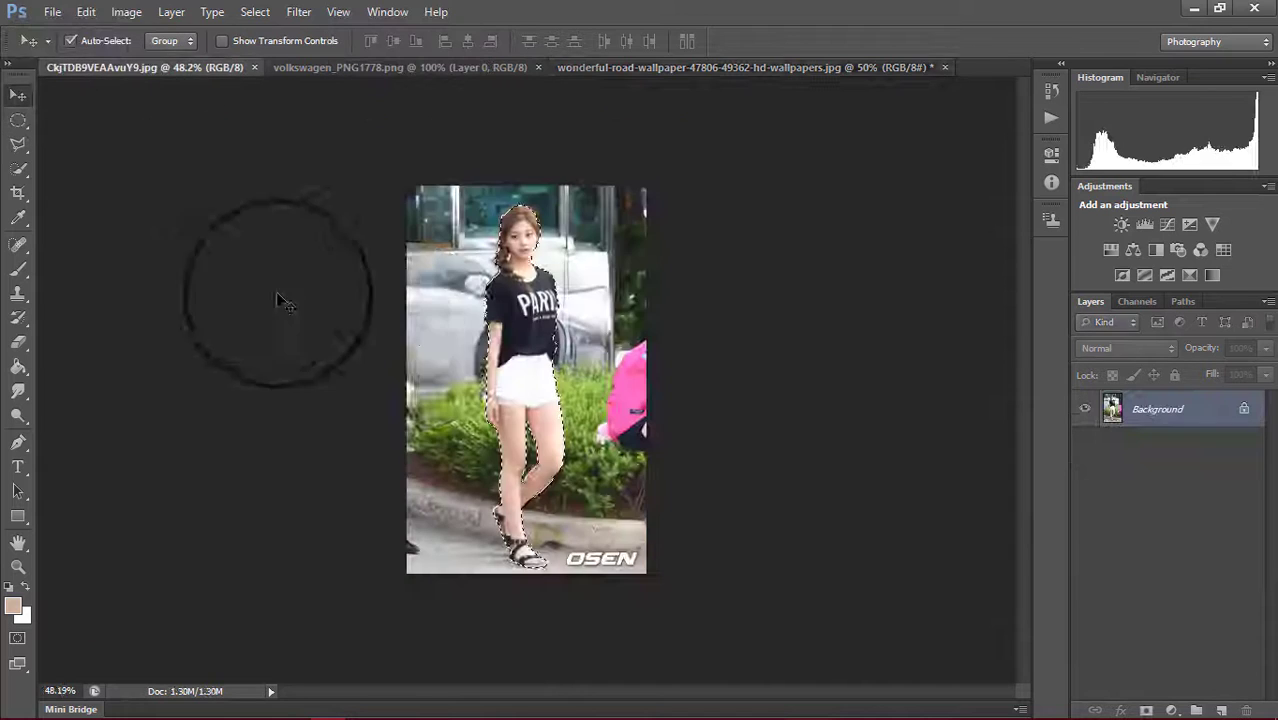
mouse_move(548, 329)
mouse_down()
mouse_move(793, 83)
mouse_move(174, 455)
mouse_up()
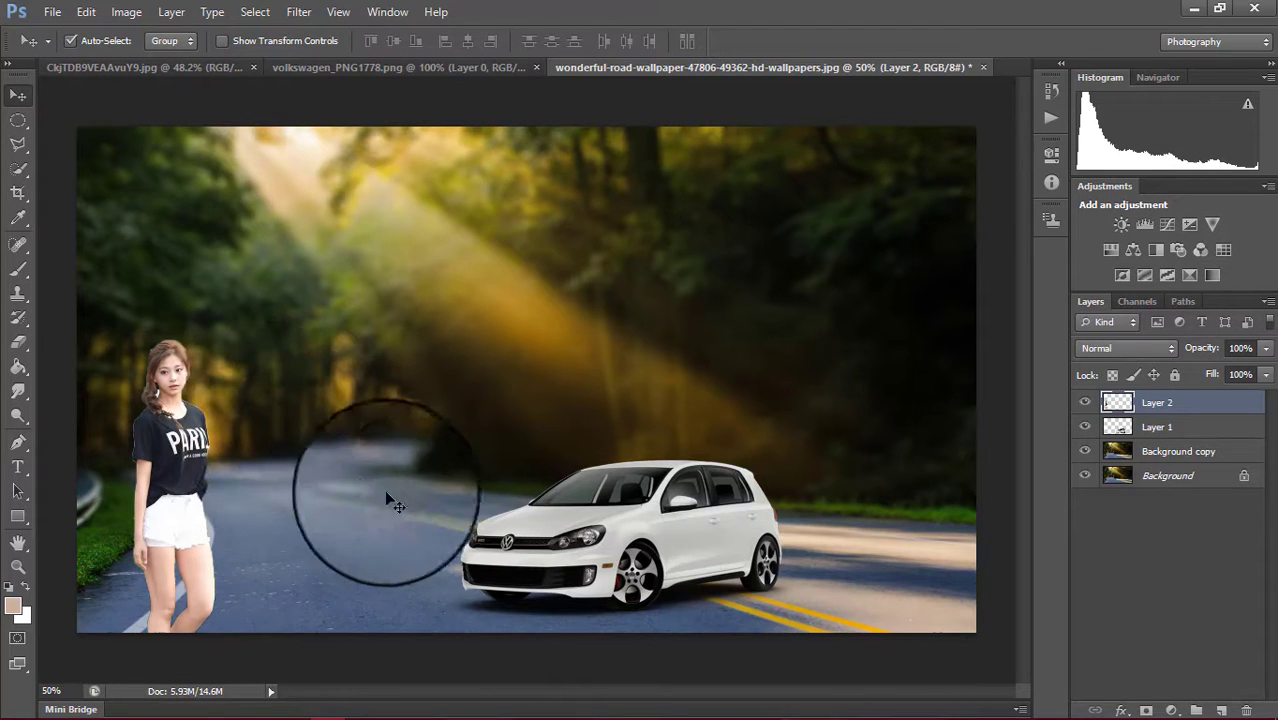
mouse_move(640, 706)
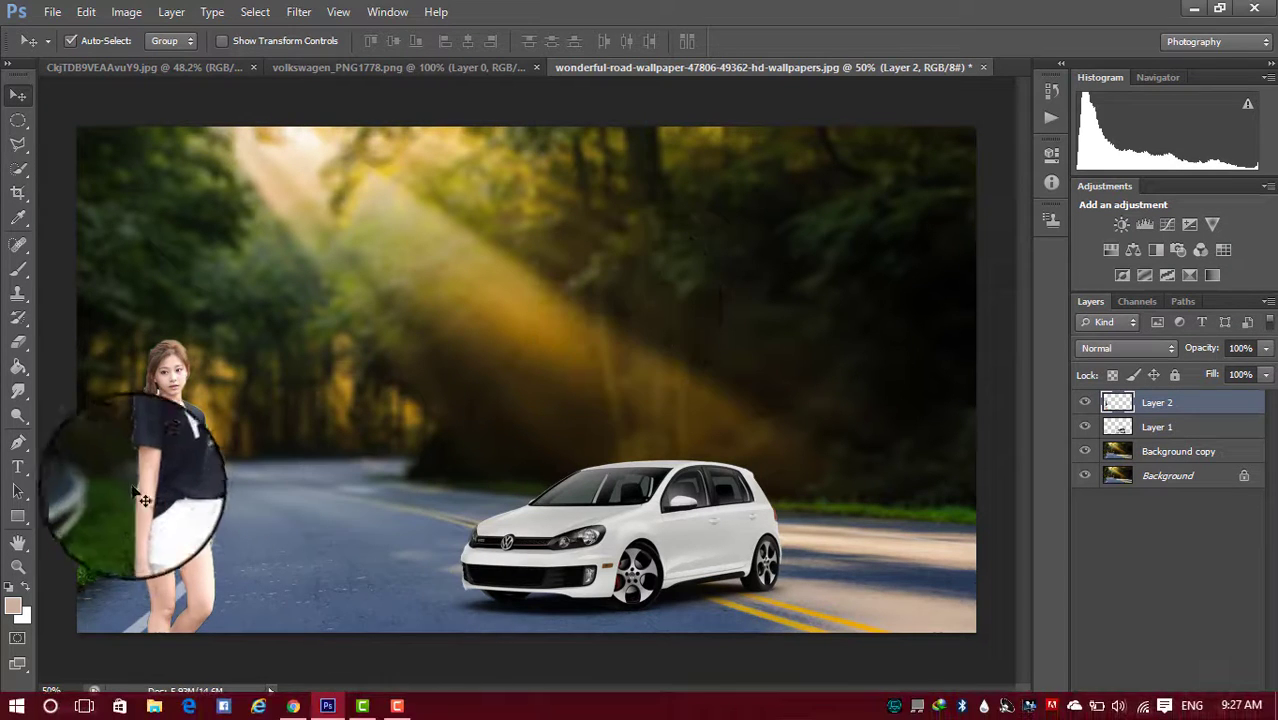
Move the girl to the road centre and scale her to about 82% beside the car
drag(143, 499, 387, 387)
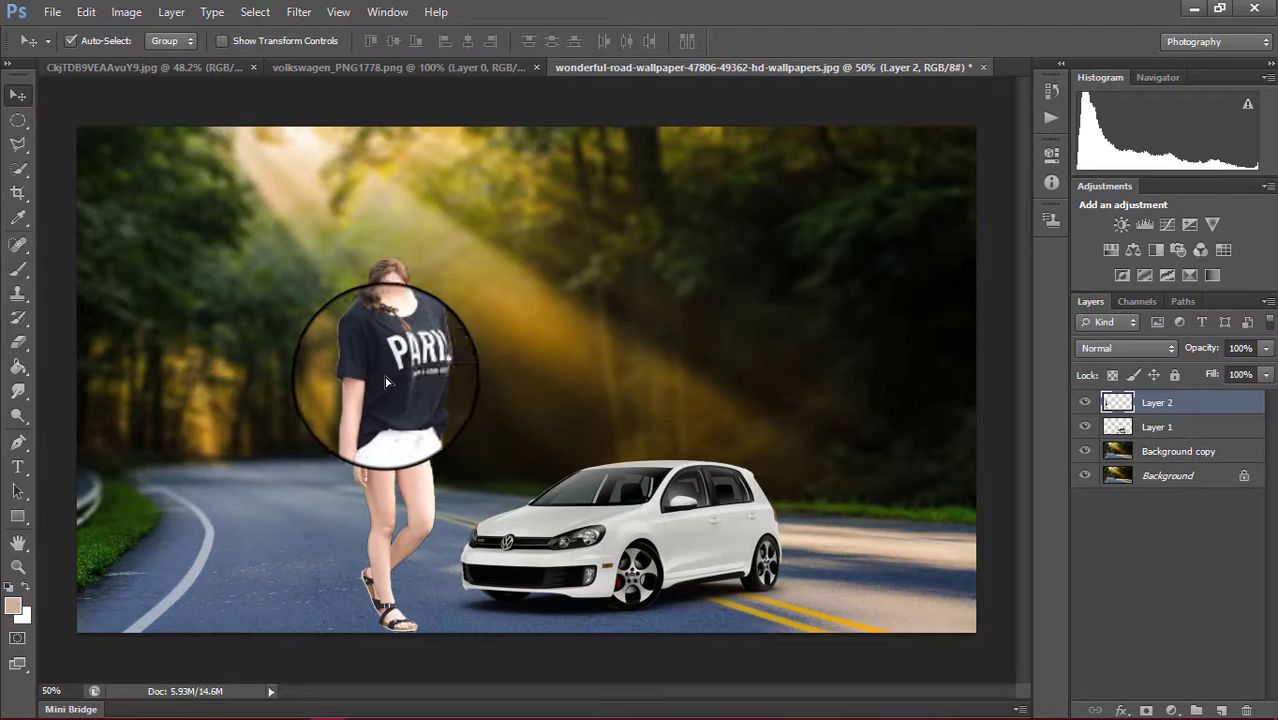
key(ctrl+t)
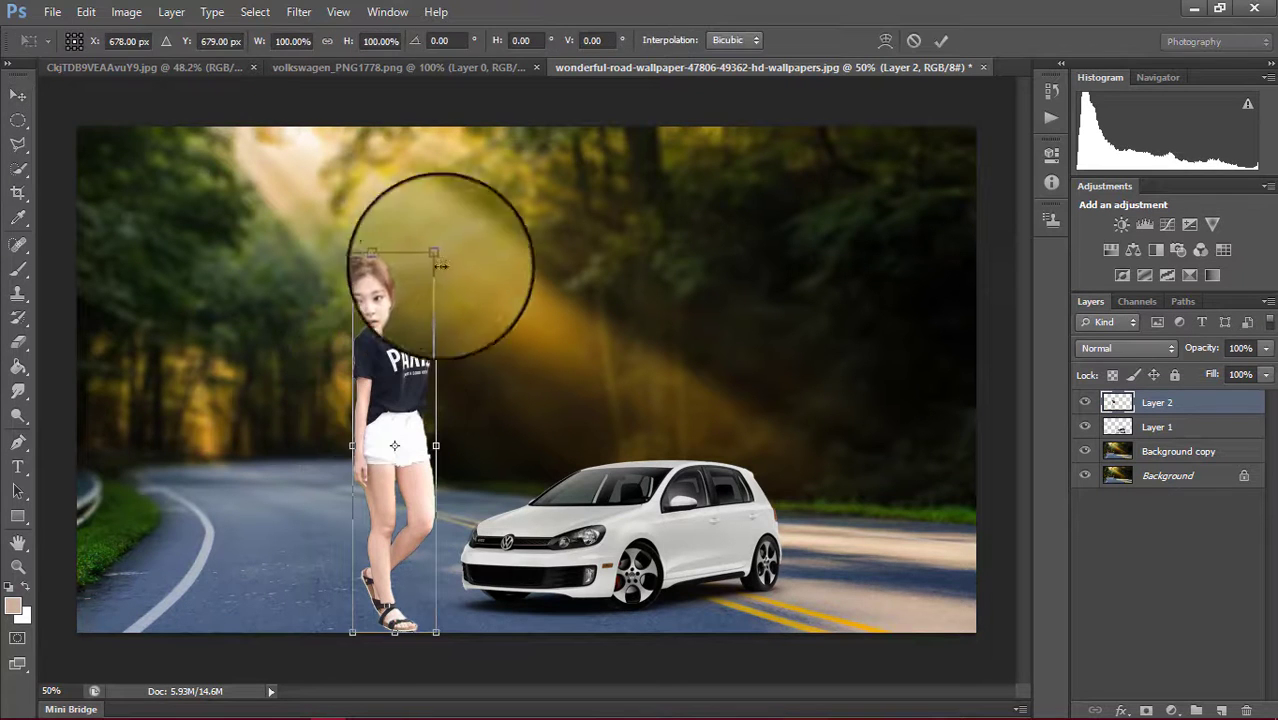
mouse_move(436, 244)
mouse_down()
mouse_move(419, 362)
mouse_move(443, 350)
mouse_move(419, 327)
mouse_up()
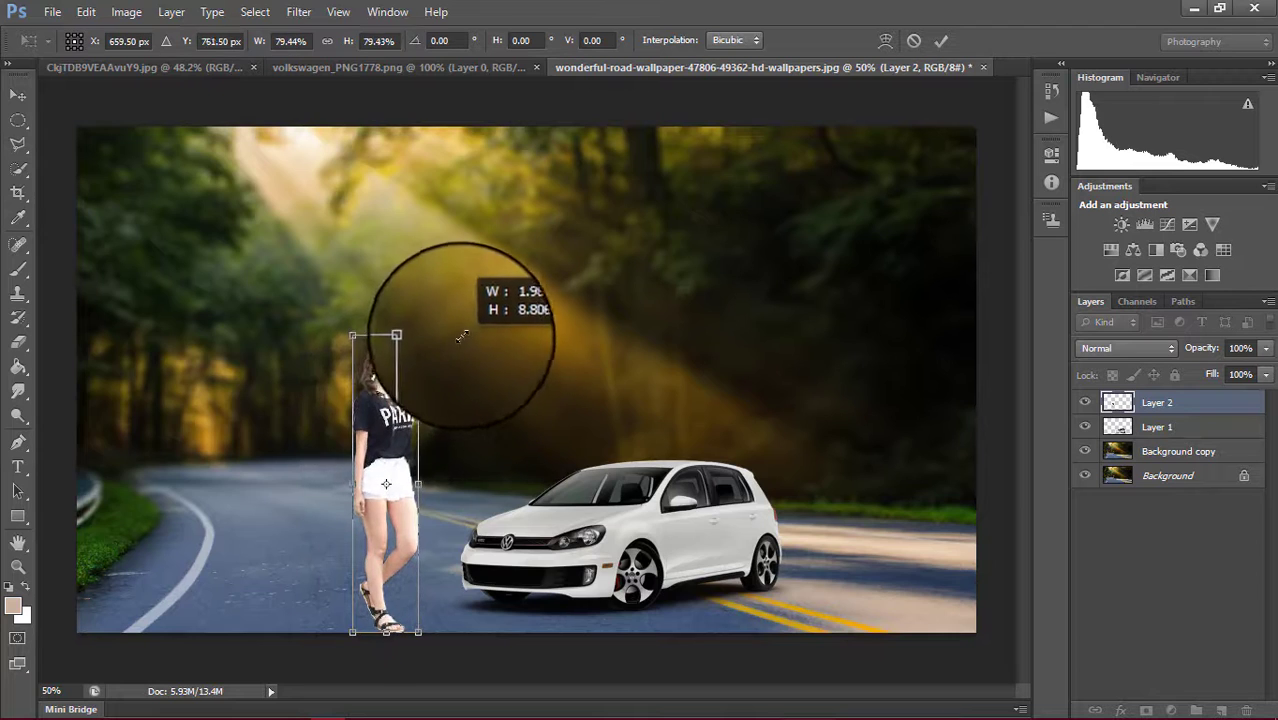
drag(393, 425, 410, 419)
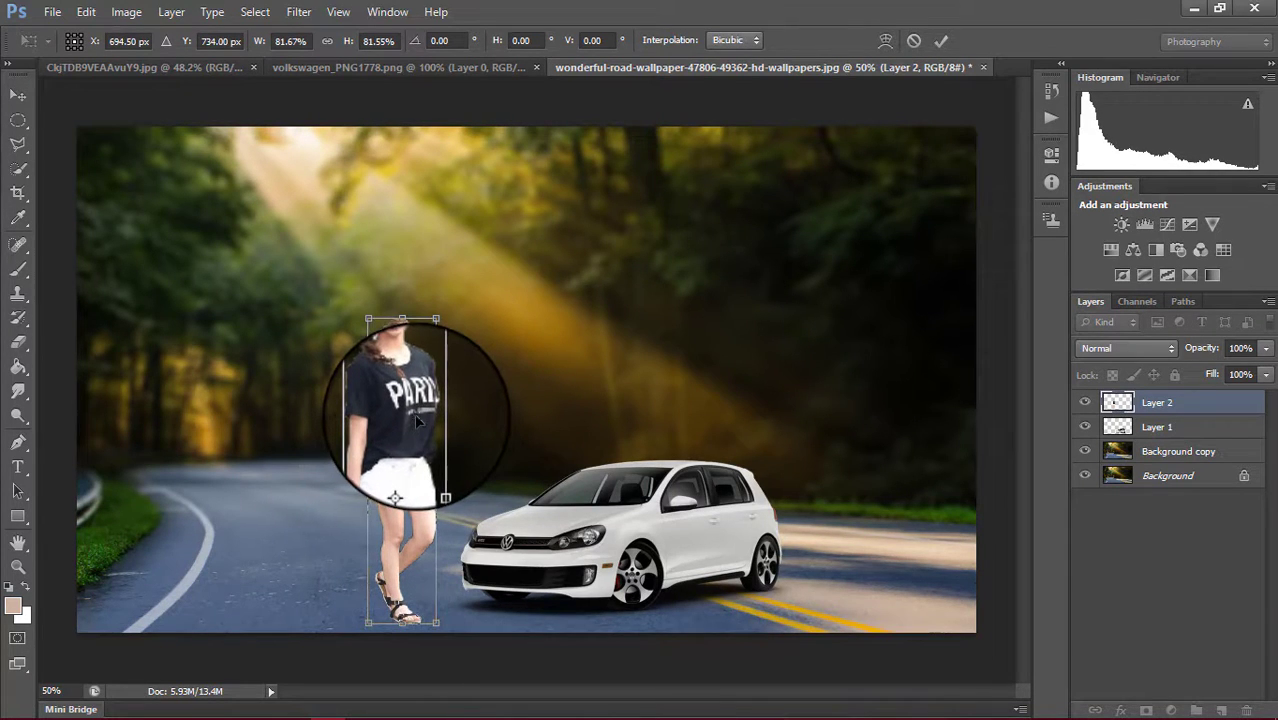
click(938, 42)
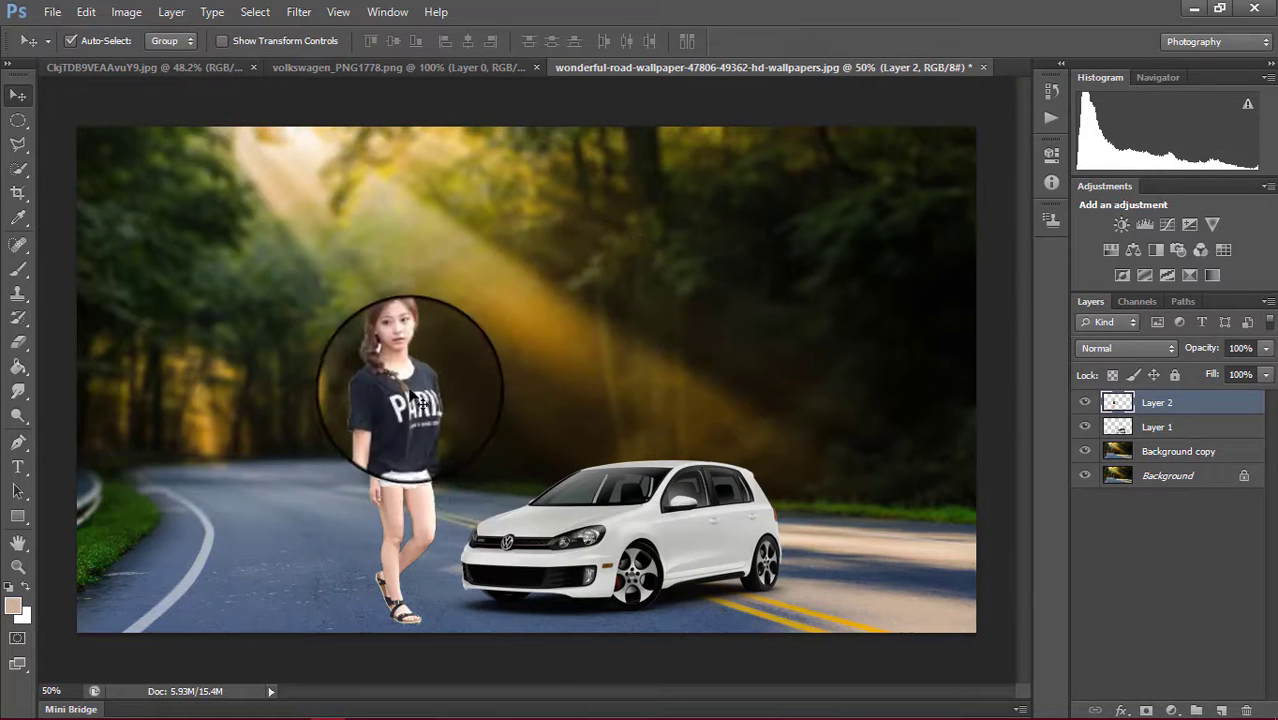
scroll(405, 370, up, 6)
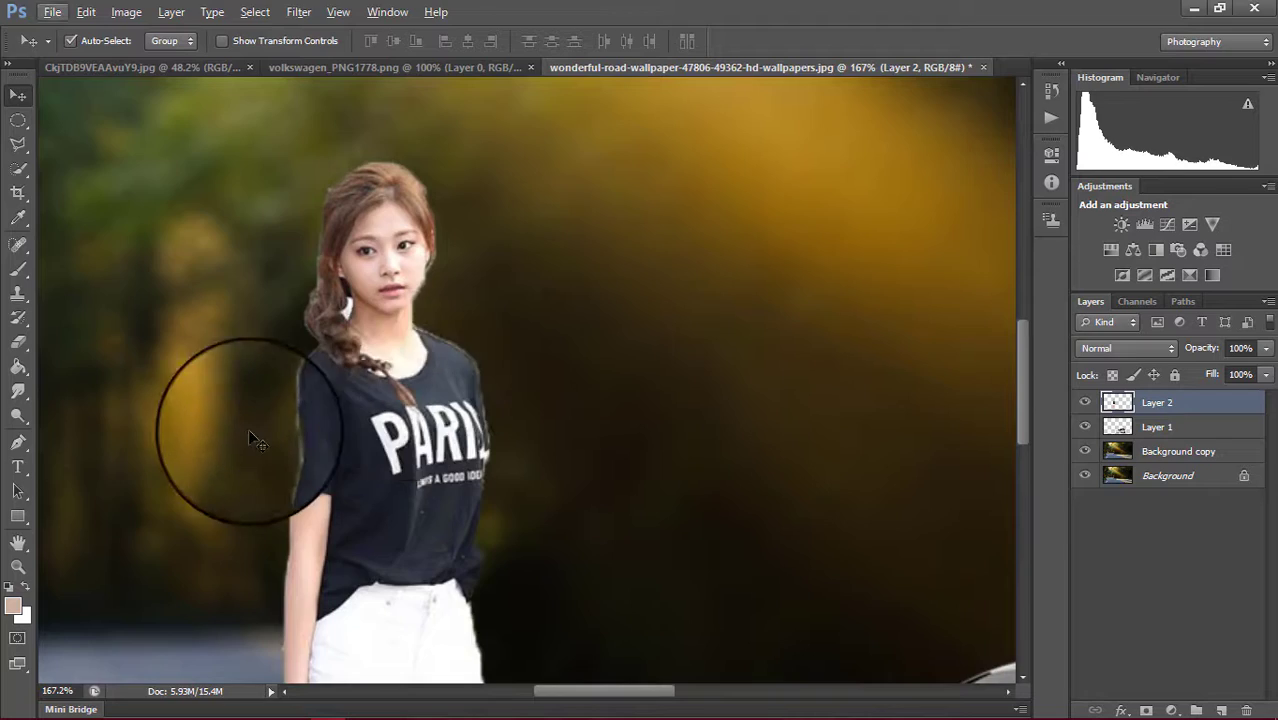
scroll(258, 432, up, 3)
scroll(360, 405, down, 3)
scroll(420, 425, down, 1)
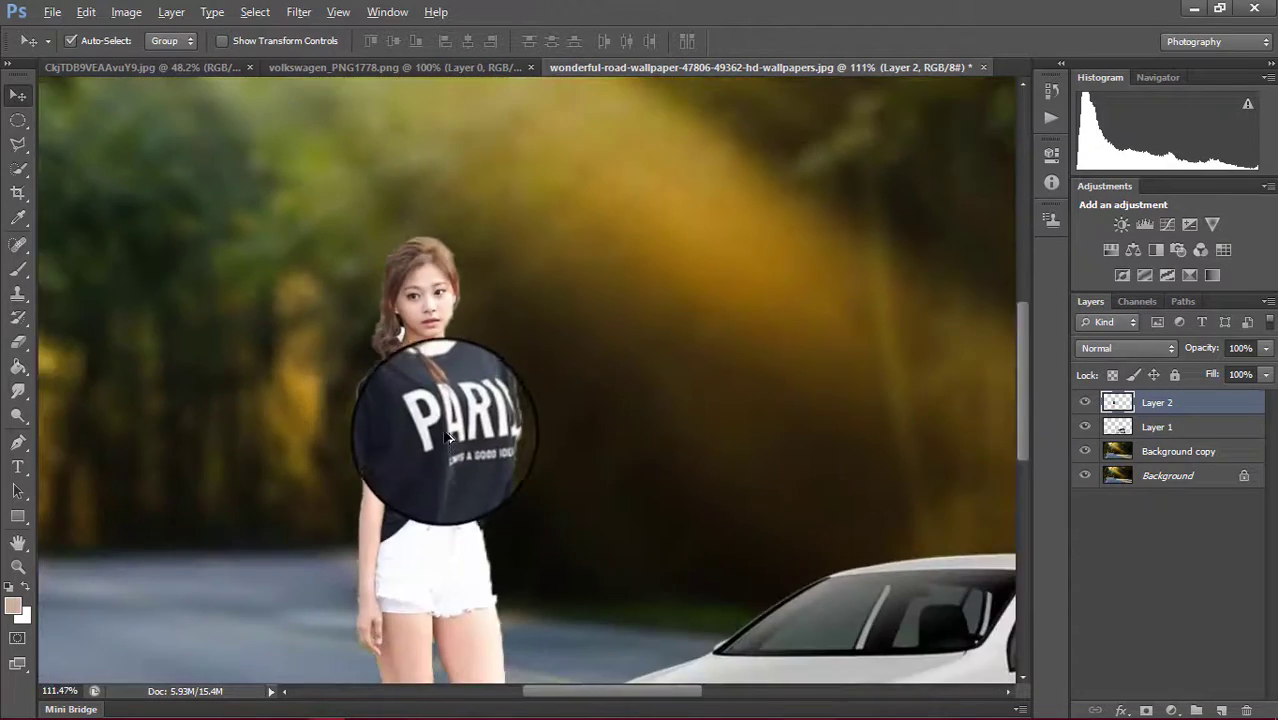
scroll(600, 432, down, 2)
scroll(730, 465, down, 1)
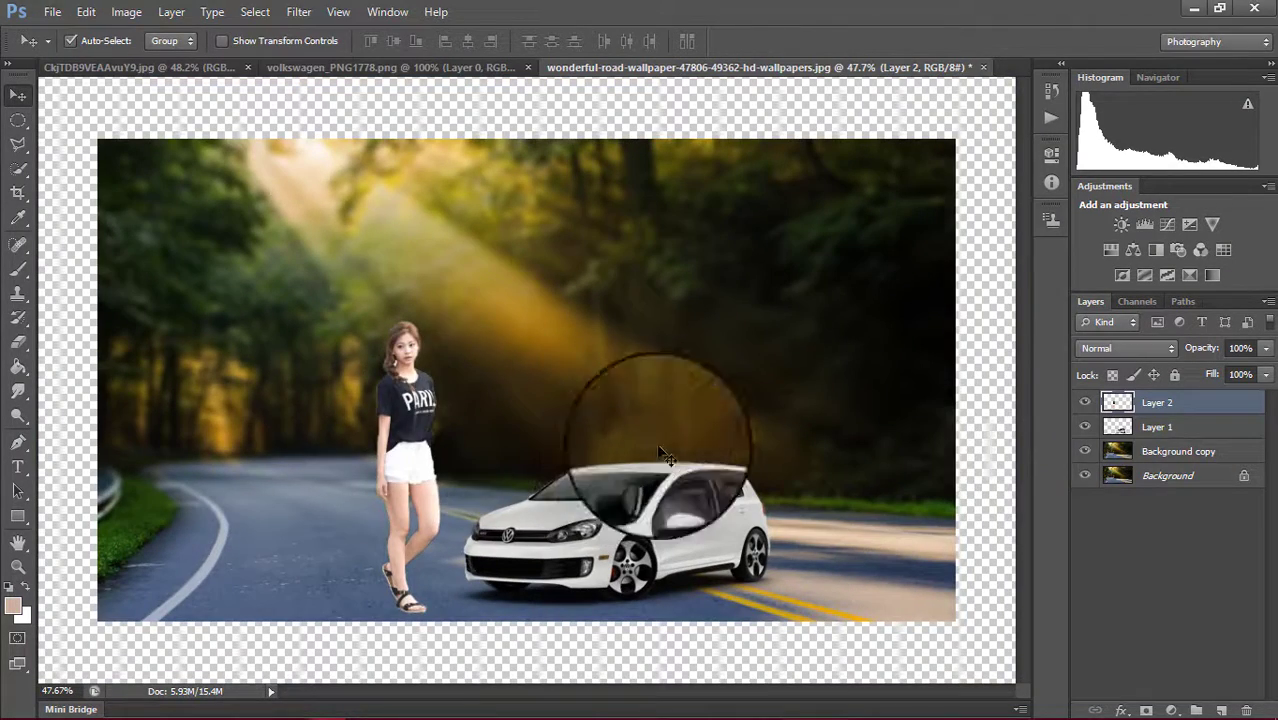
Pull the RGB curve midpoint down to input 110, output 81 to darken the girl
click(143, 15)
mouse_move(154, 60)
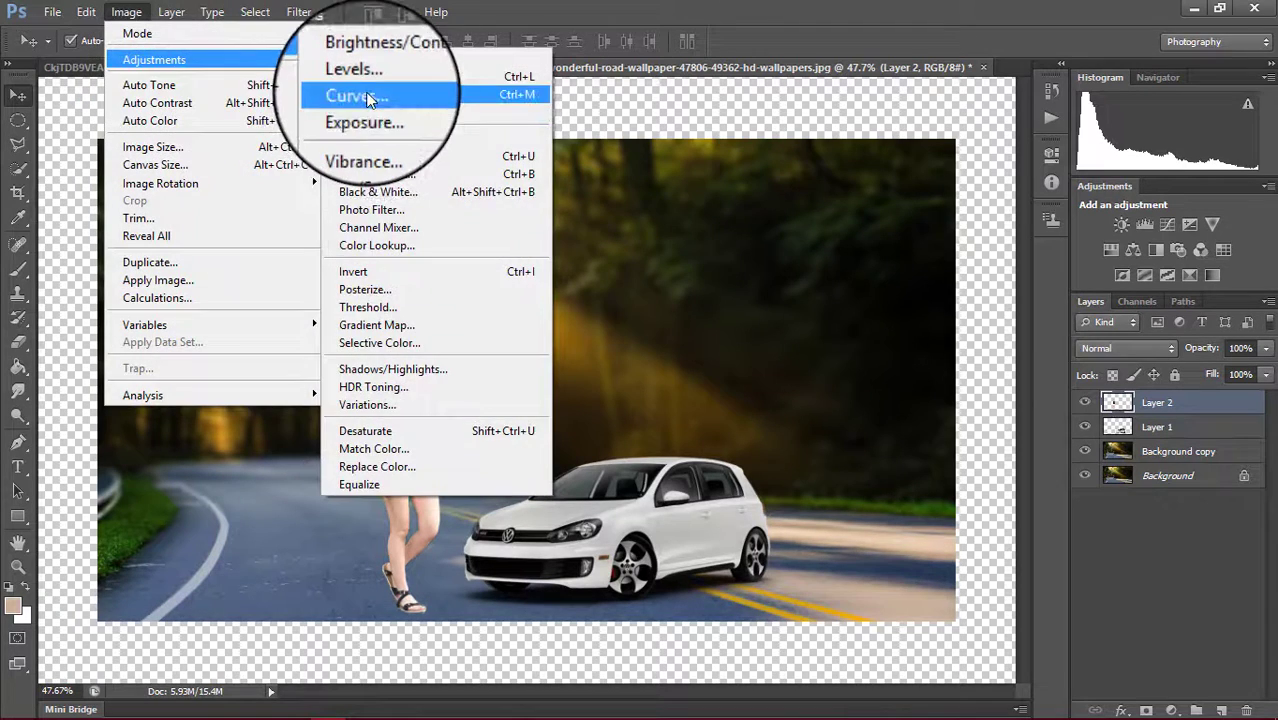
click(368, 97)
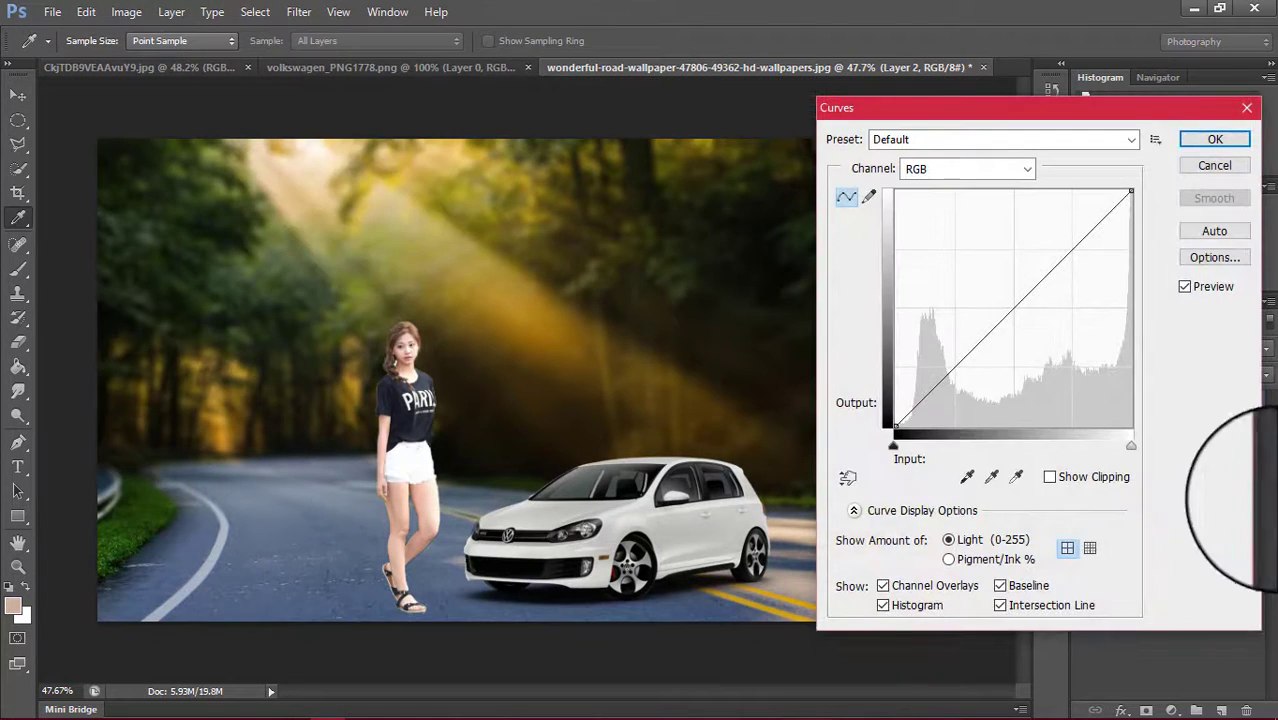
drag(983, 341, 996, 349)
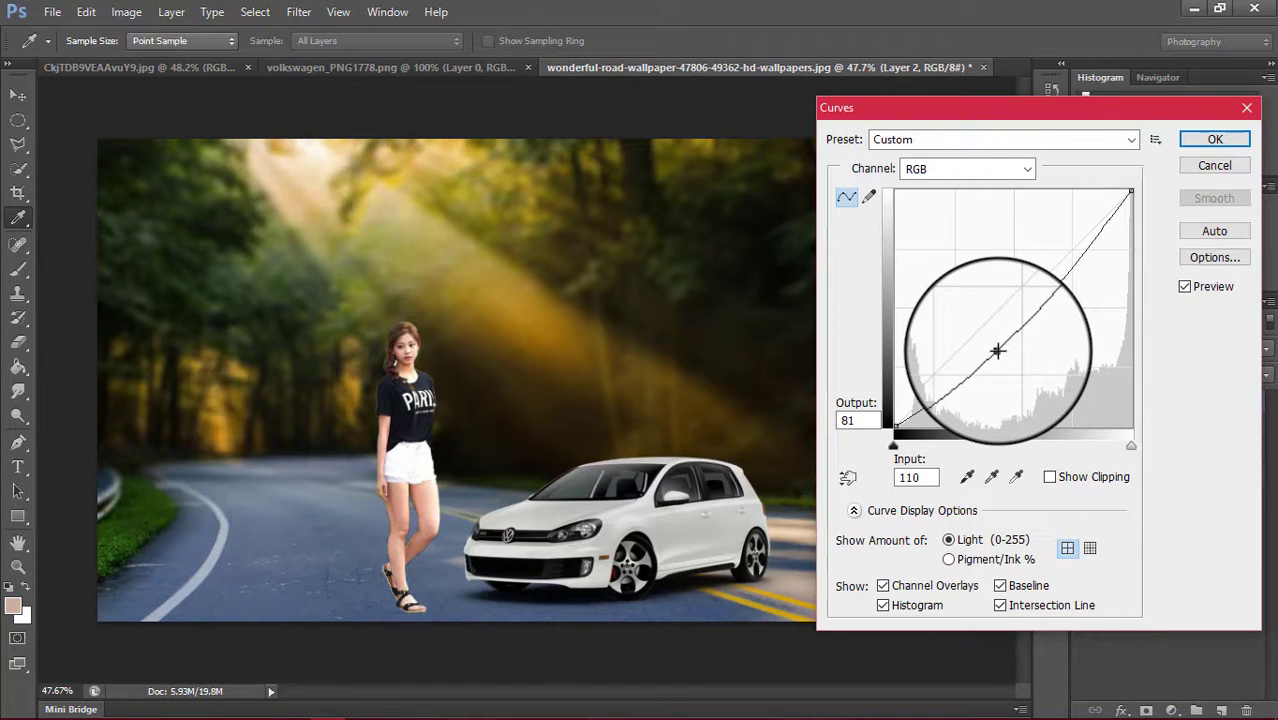
Commit the curves, then erase grey fringe along the girl's shoulder with a size-20 eraser
click(1214, 139)
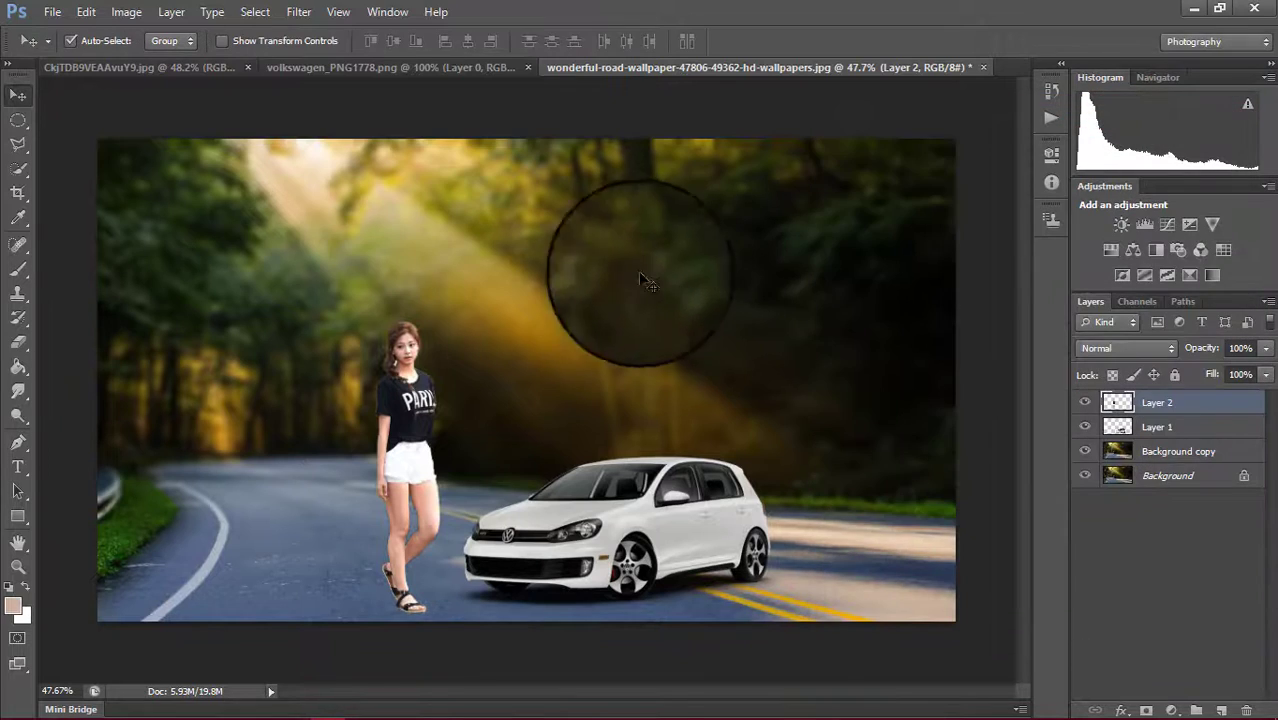
scroll(413, 480, up, 2)
scroll(335, 278, up, 2)
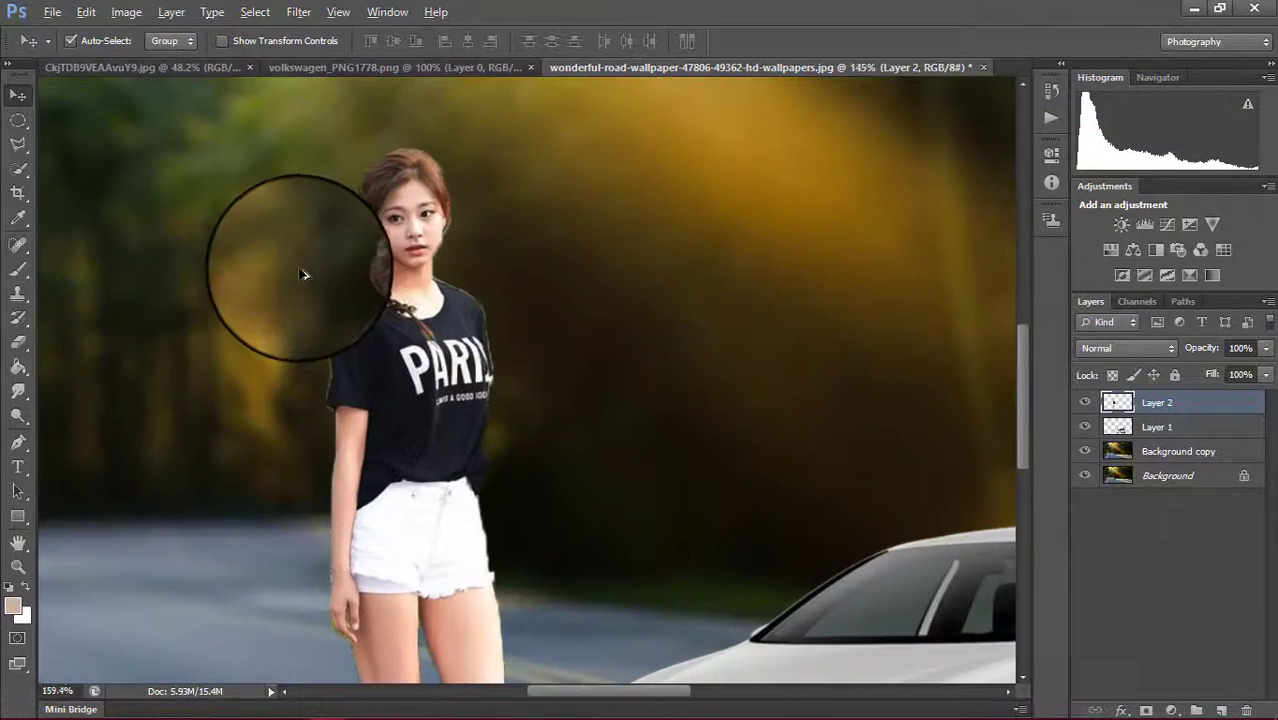
scroll(303, 274, up, 2)
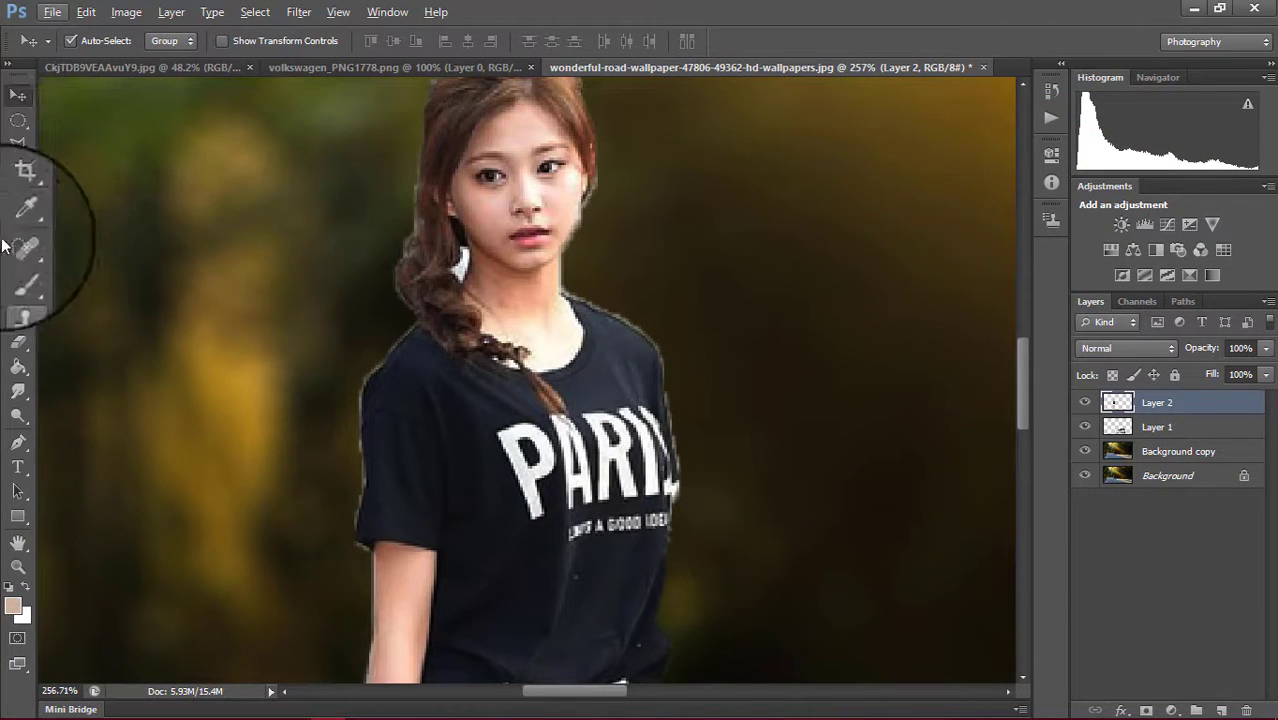
click(24, 345)
scroll(376, 290, up, 2)
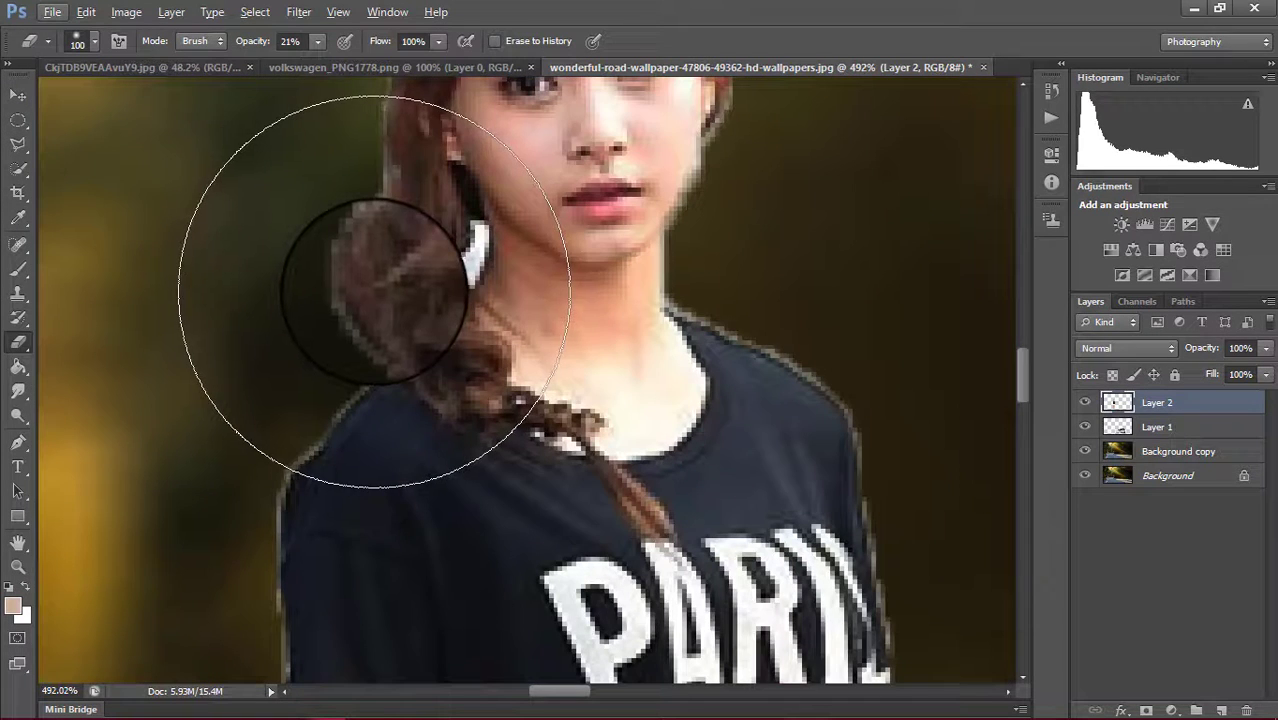
key(bracketleft)
key(bracketleft)
key(bracketleft)
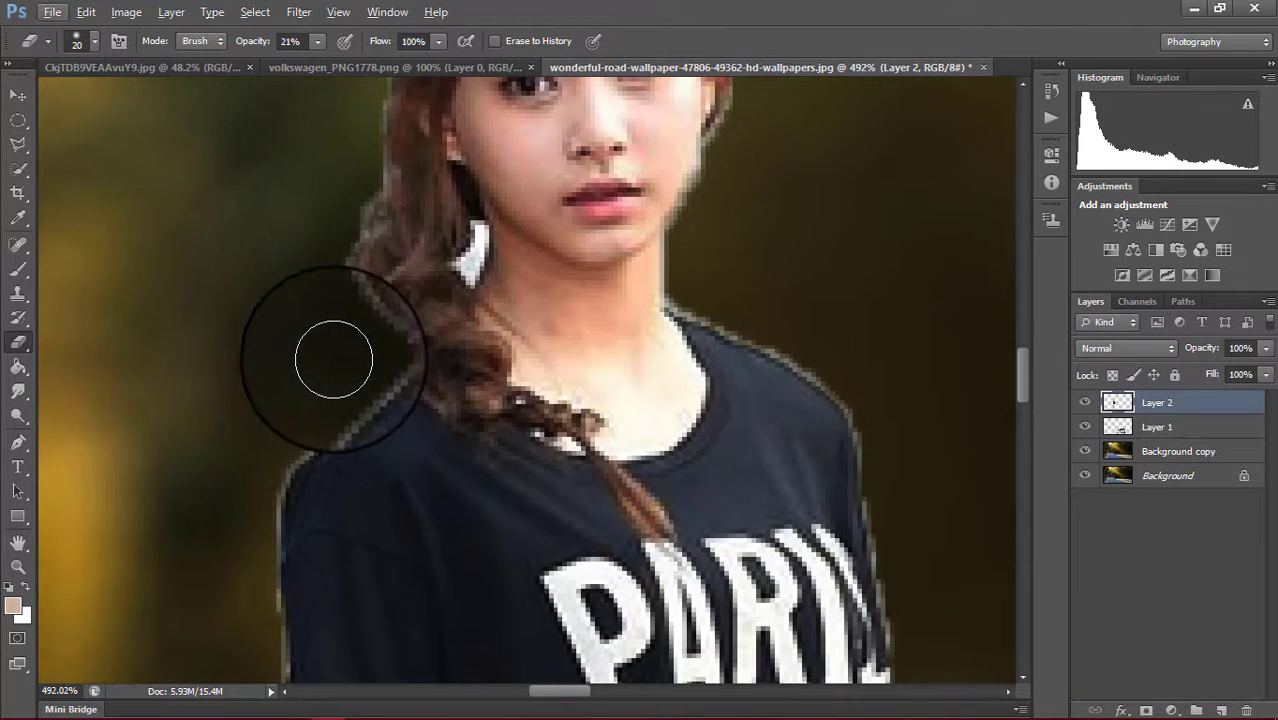
drag(349, 378, 293, 452)
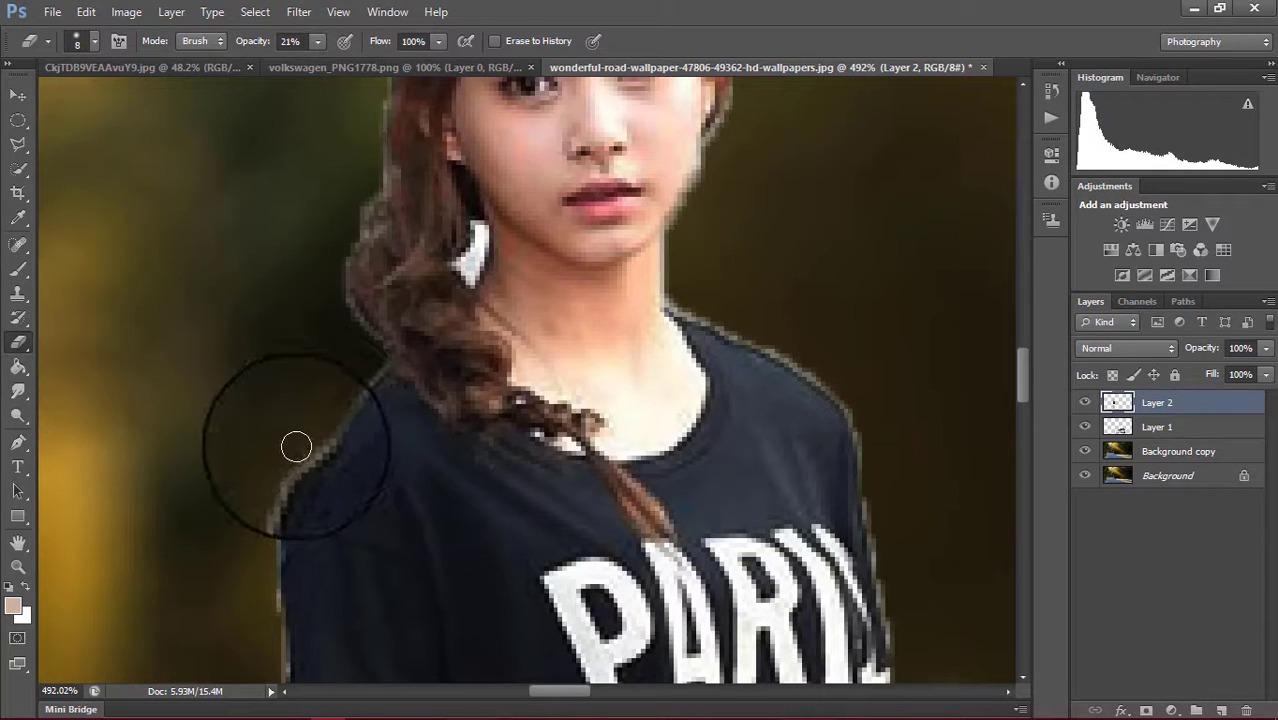
Erase the grey and brownish fringe along her shoulder, sleeve and arm edge
scroll(271, 486, down, 3)
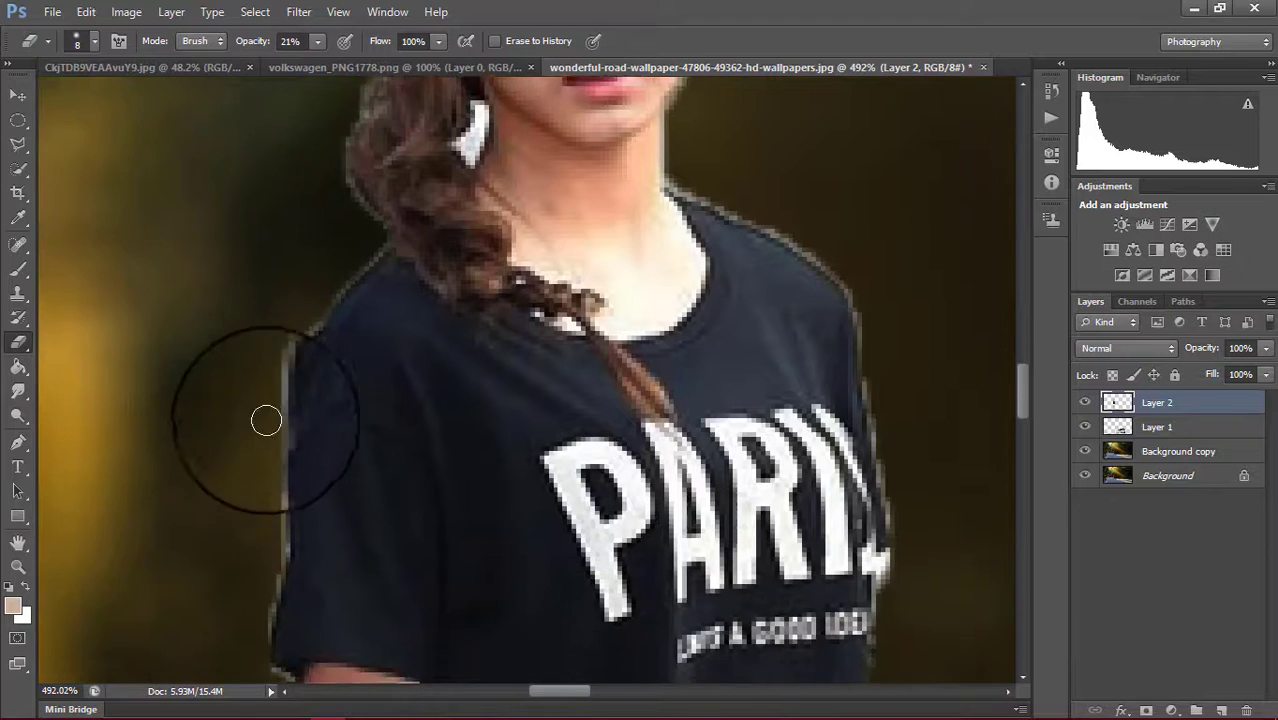
mouse_move(273, 287)
mouse_down()
mouse_move(271, 334)
mouse_move(291, 268)
mouse_move(260, 360)
mouse_move(274, 486)
mouse_move(254, 559)
mouse_move(257, 516)
mouse_up()
scroll(368, 419, down, 2)
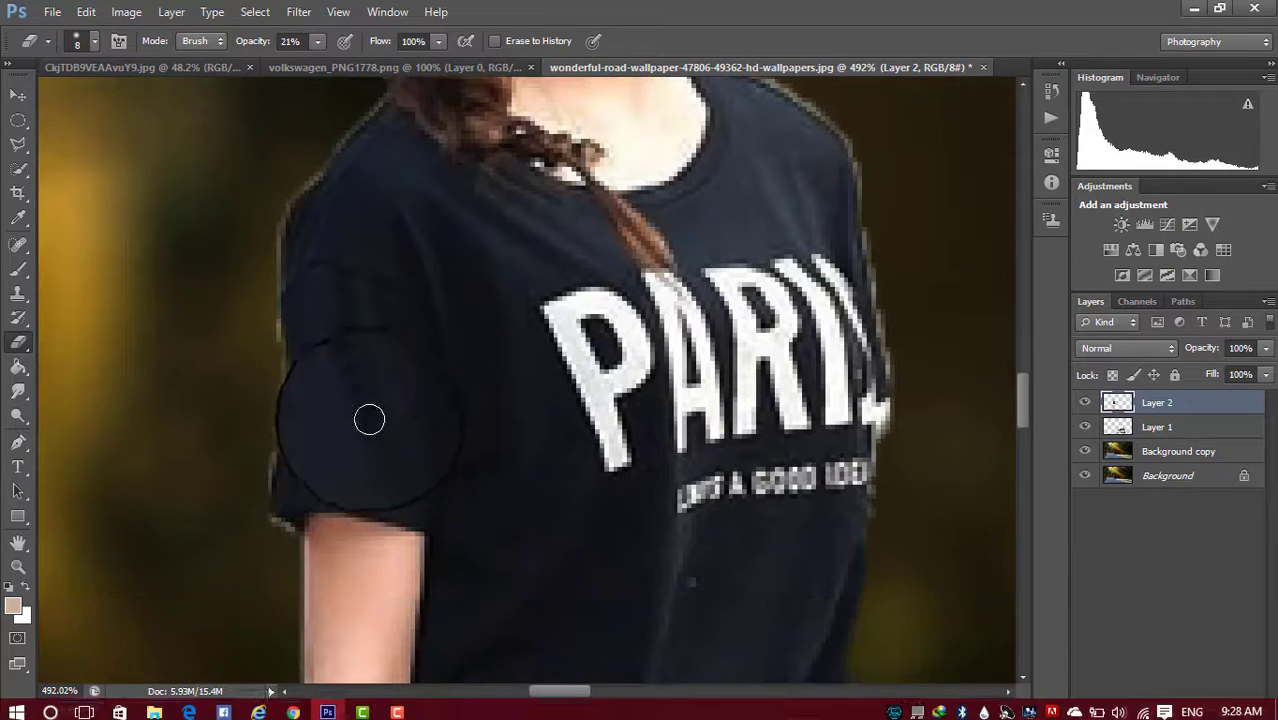
scroll(293, 457, down, 2)
drag(274, 442, 283, 455)
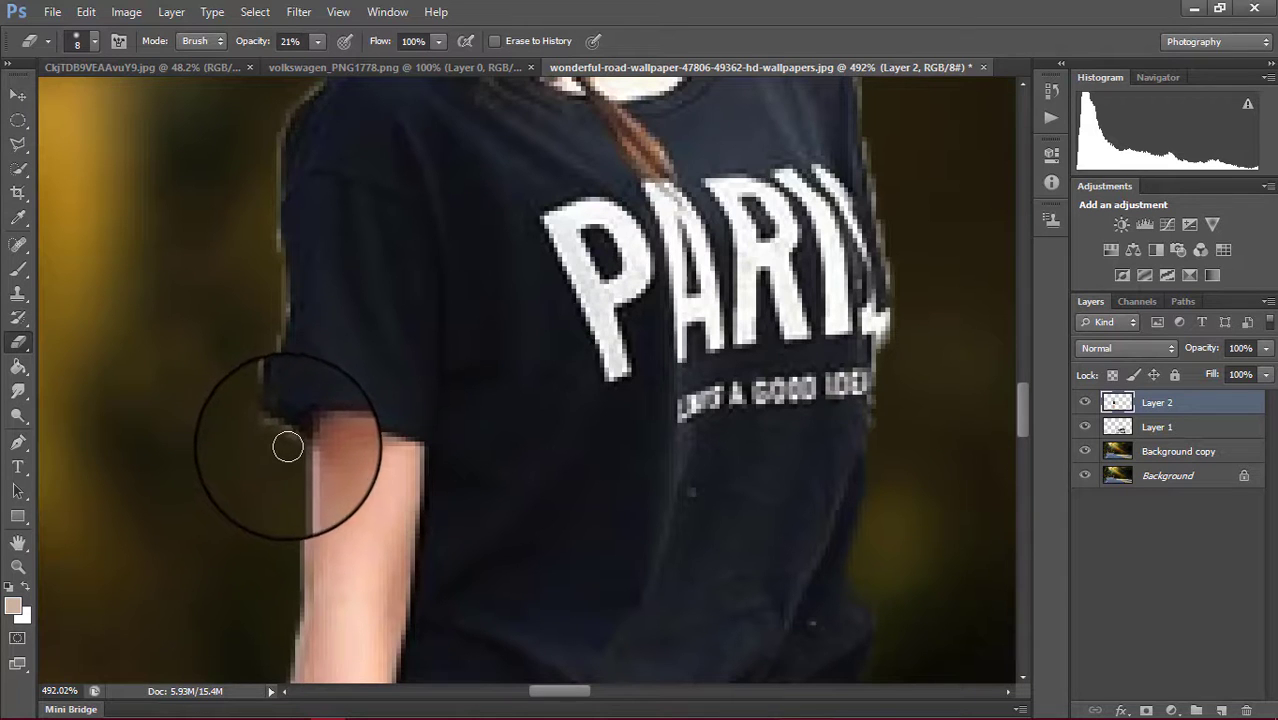
scroll(300, 510, down, 3)
scroll(340, 620, down, 3)
scroll(358, 630, down, 3)
scroll(310, 470, down, 2)
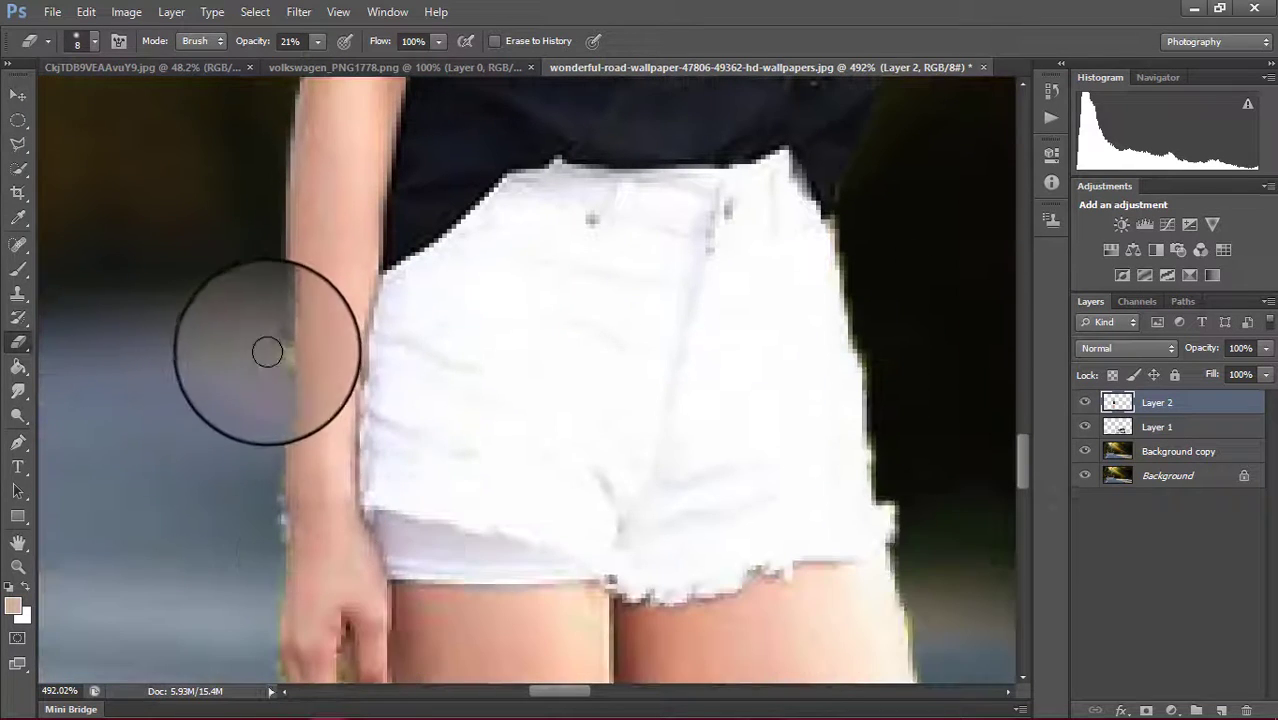
mouse_move(267, 352)
mouse_down()
mouse_move(257, 465)
mouse_move(276, 530)
mouse_move(271, 484)
mouse_up()
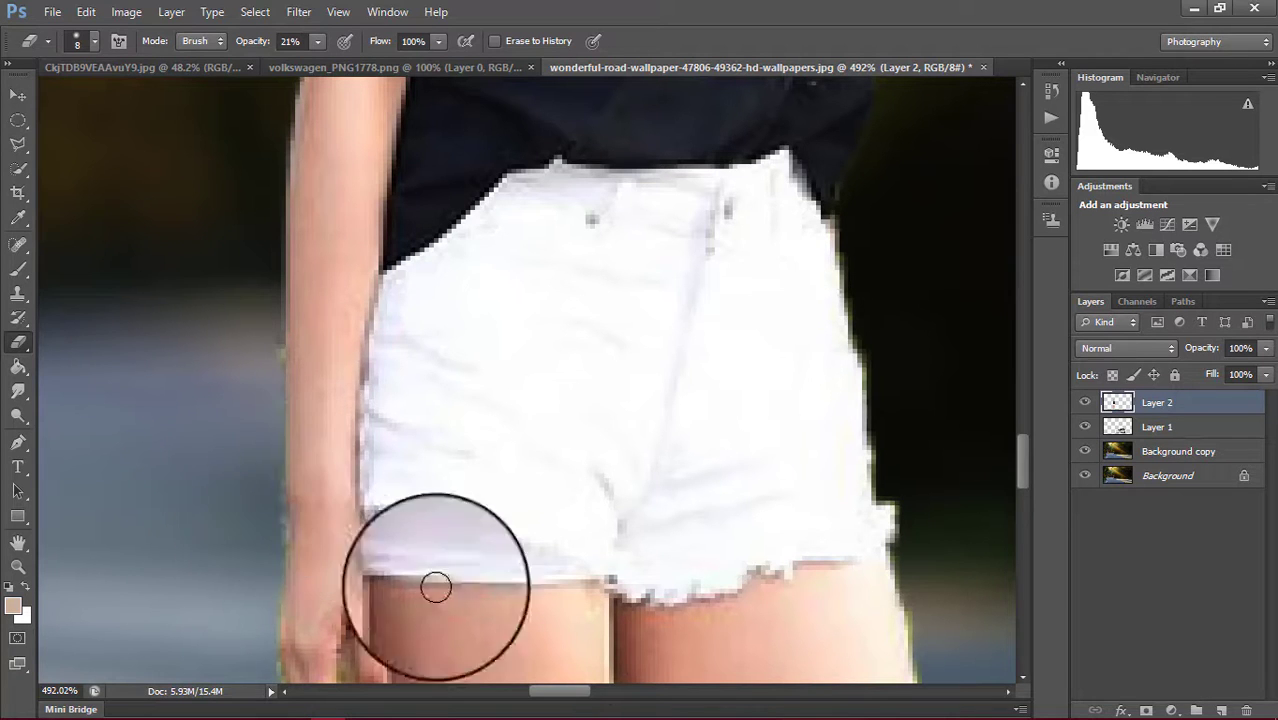
scroll(570, 555, down, 3)
scroll(598, 493, down, 3)
scroll(704, 507, down, 2)
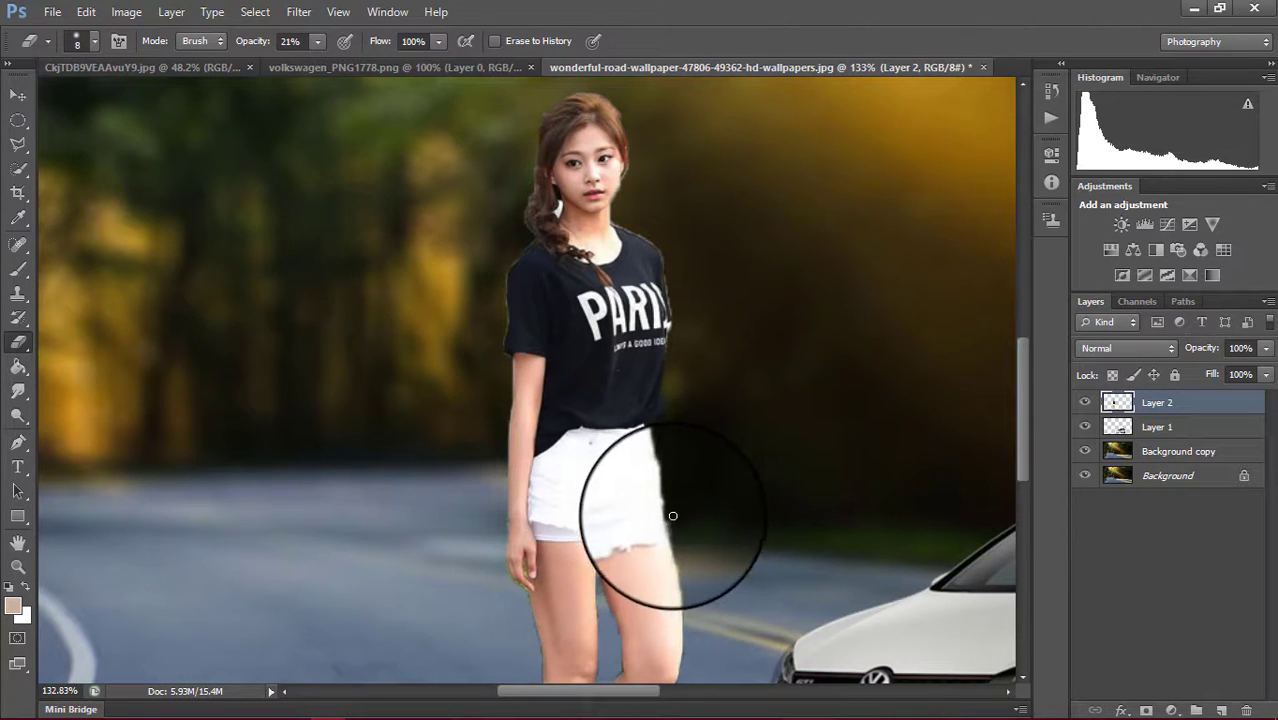
scroll(675, 510, down, 4)
scroll(700, 497, down, 2)
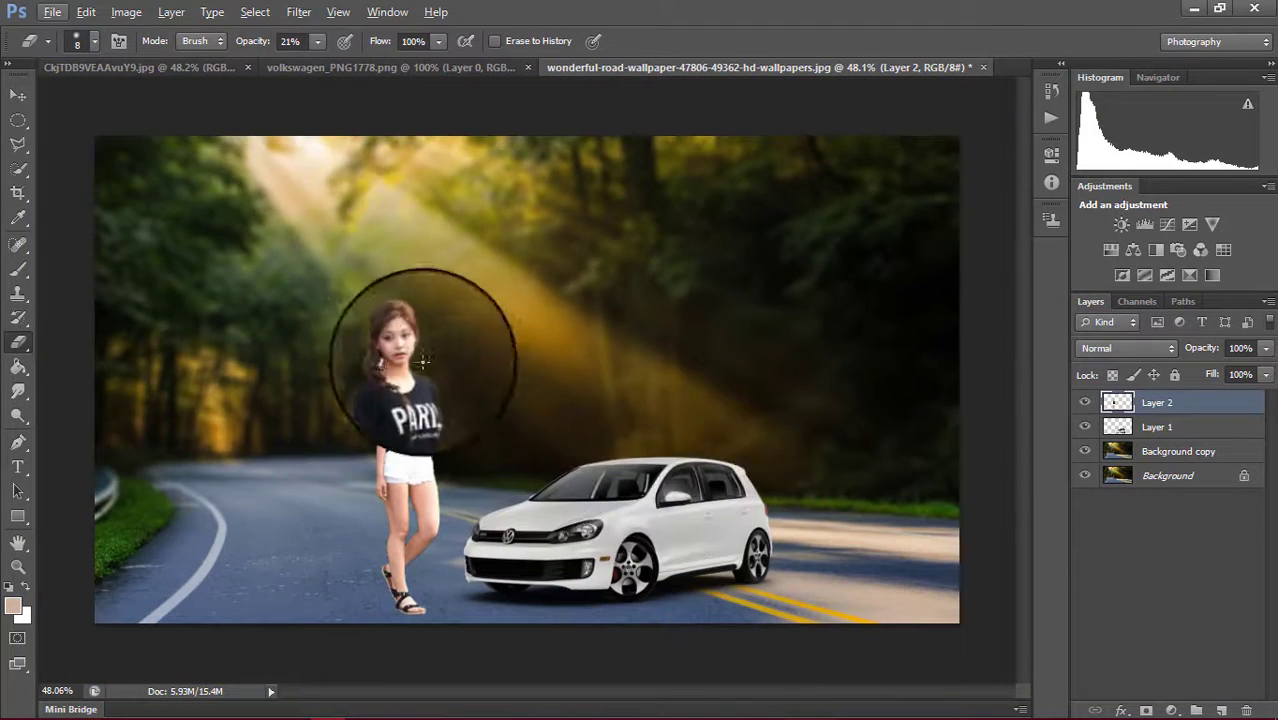
scroll(342, 337, up, 3)
scroll(337, 323, up, 2)
scroll(337, 323, up, 2)
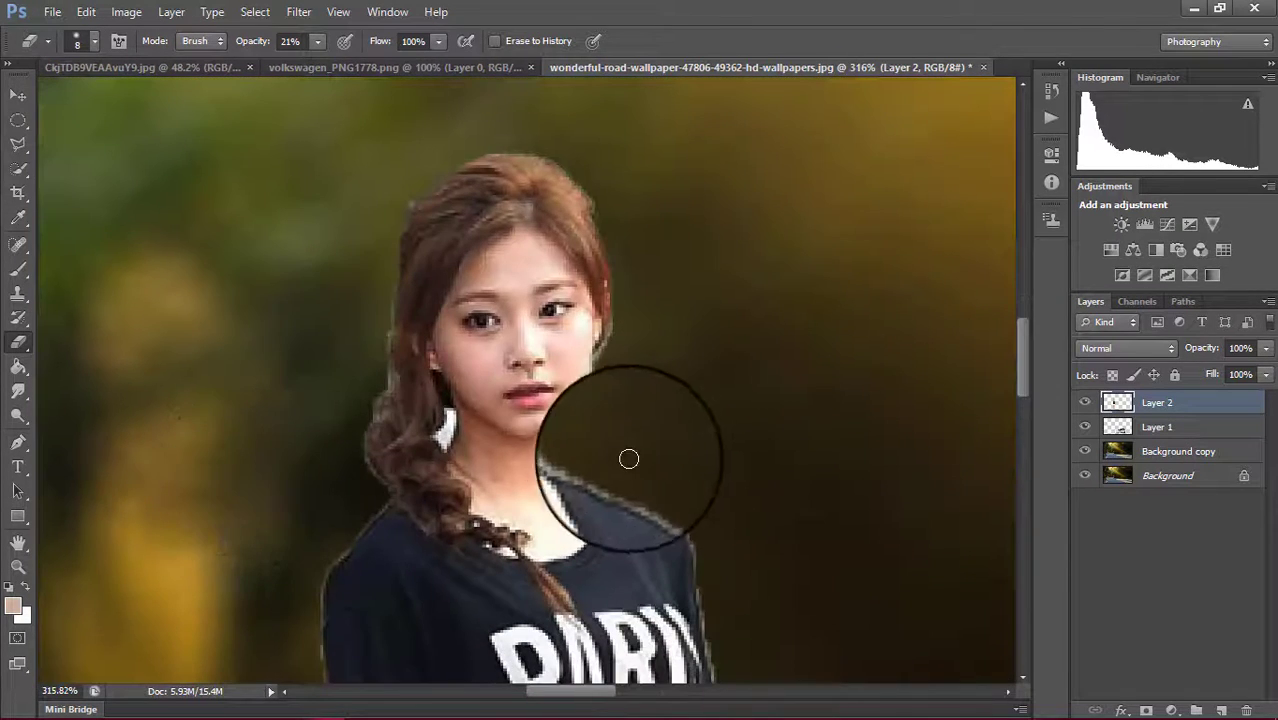
Erase the grey pixels beside her face and hair with a smaller eraser at 100% opacity
mouse_move(625, 451)
mouse_down()
mouse_move(602, 380)
mouse_move(619, 339)
mouse_up()
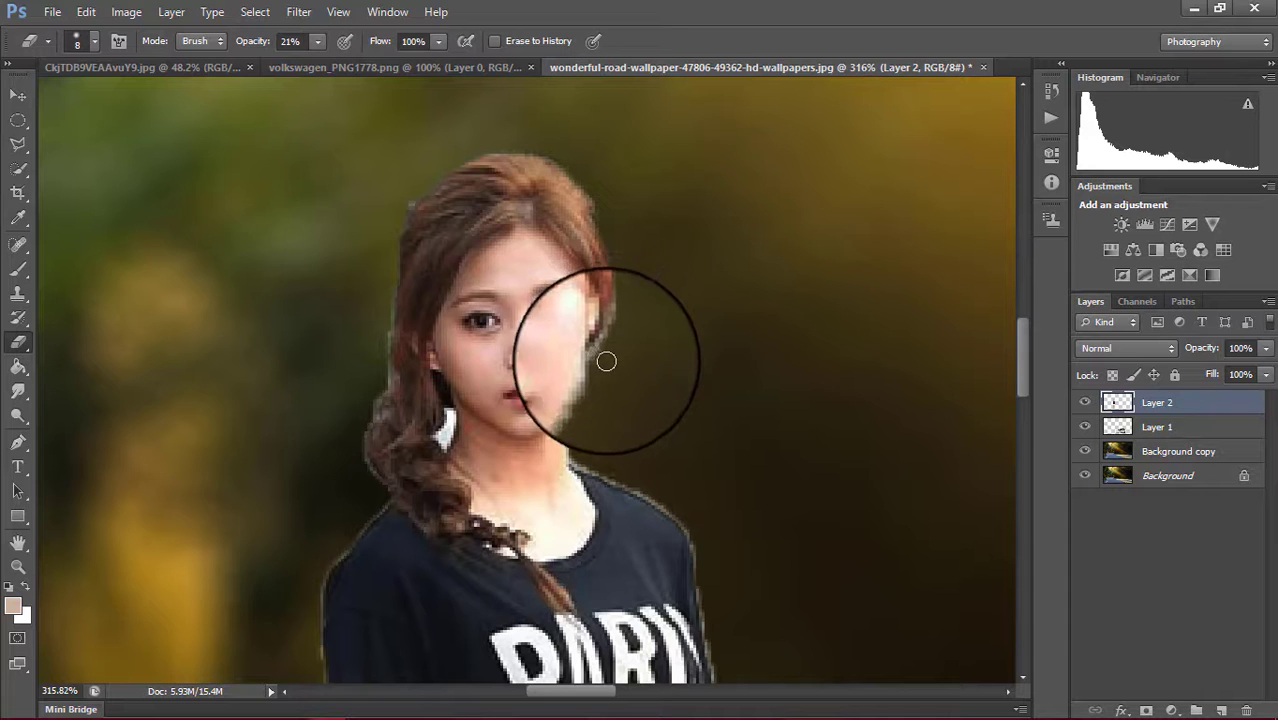
key(ctrl+z)
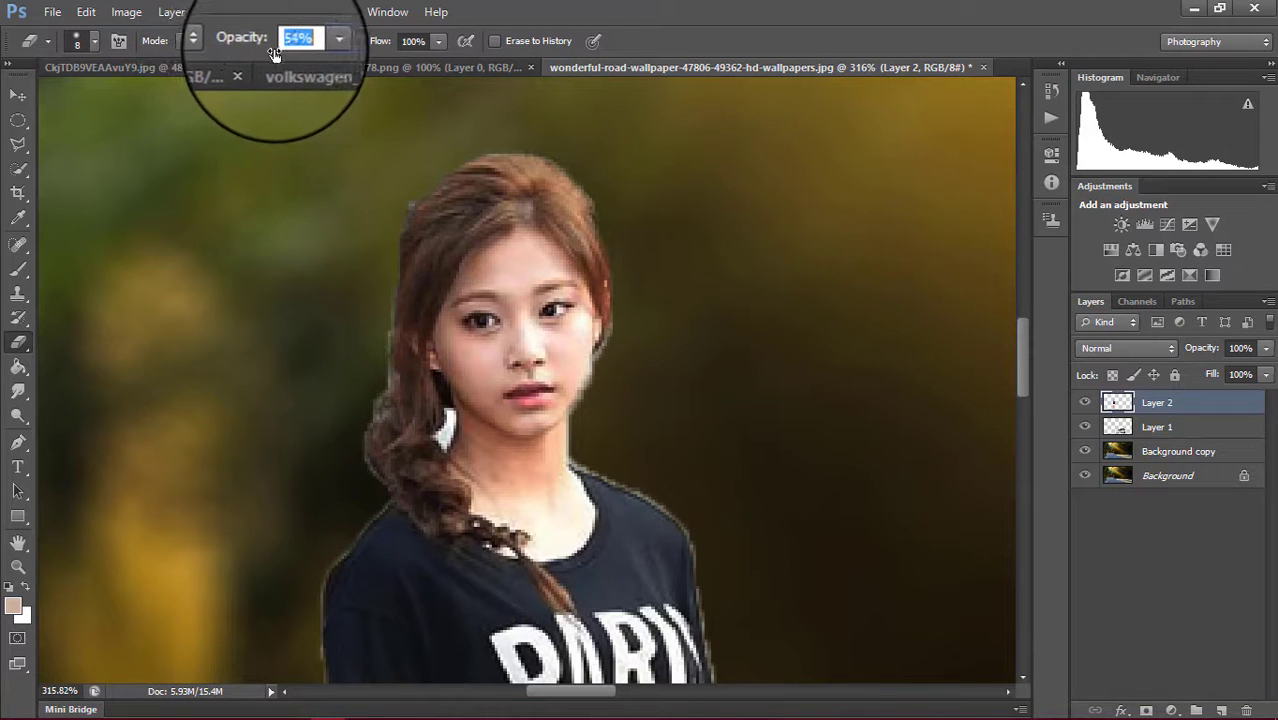
key(Return)
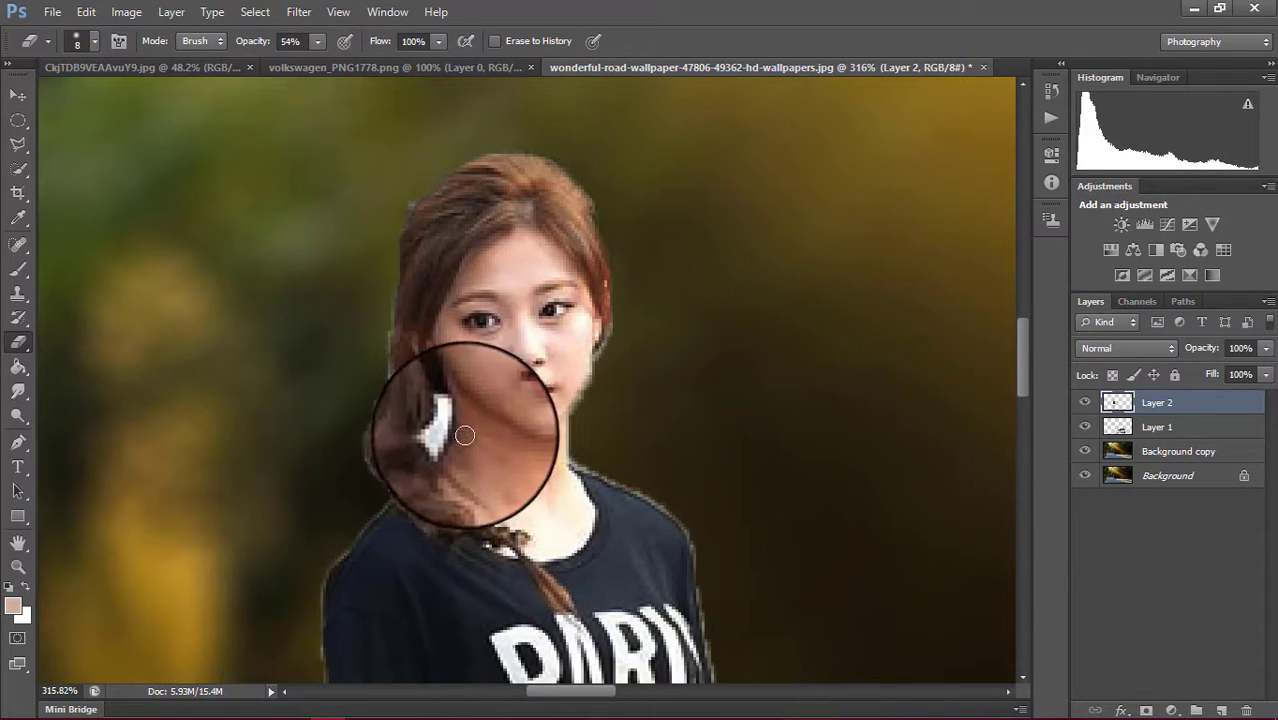
key(bracketleft)
scroll(450, 425, up, 1)
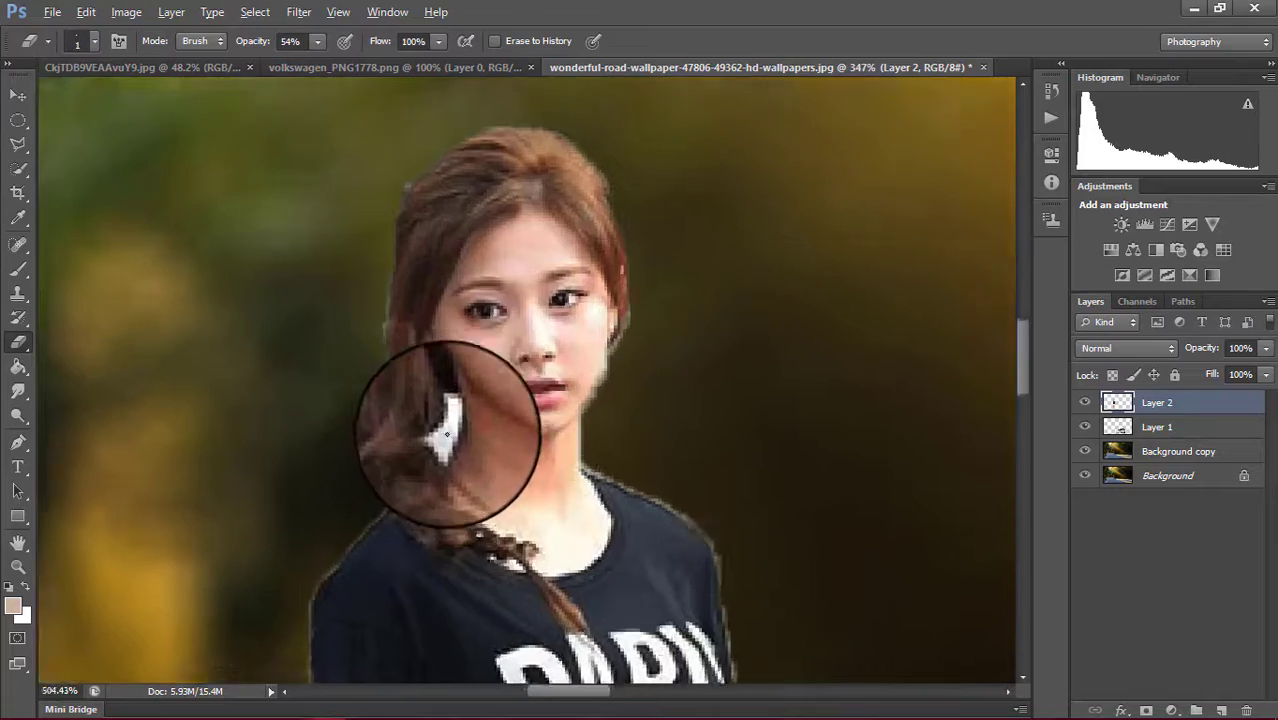
scroll(450, 425, up, 2)
scroll(455, 424, up, 2)
scroll(462, 423, up, 2)
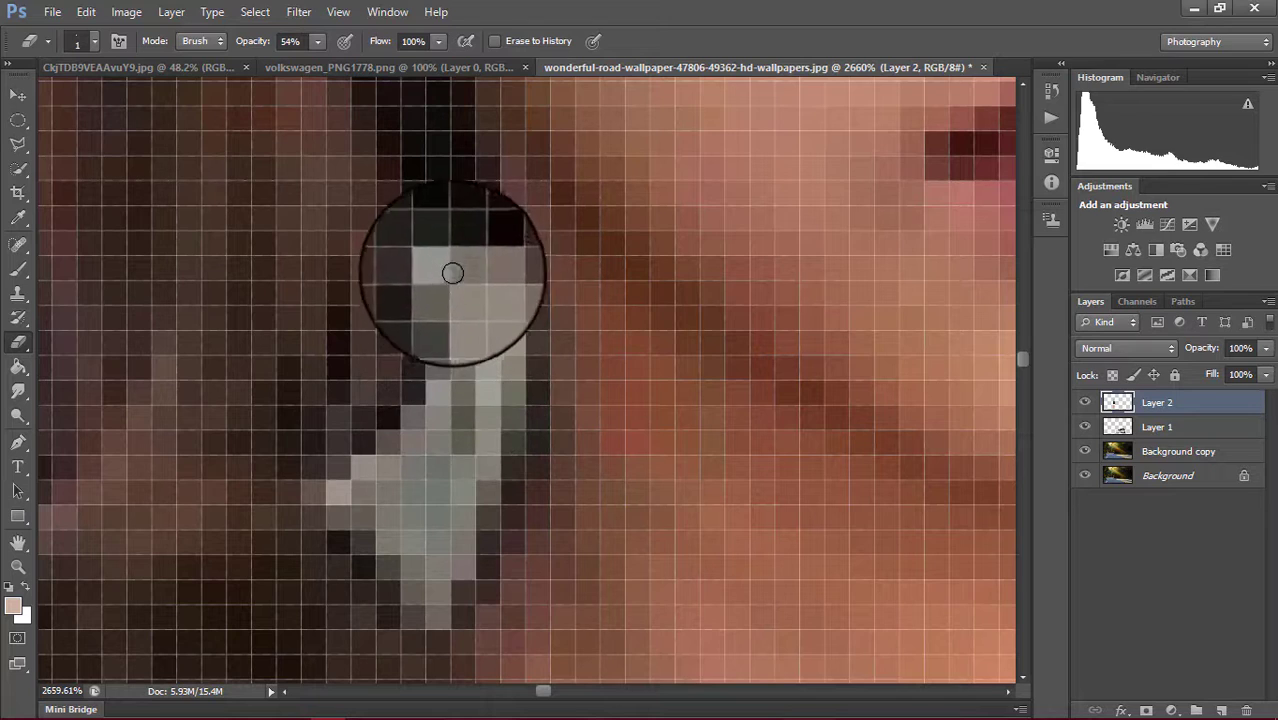
scroll(513, 419, down, 5)
scroll(542, 400, down, 3)
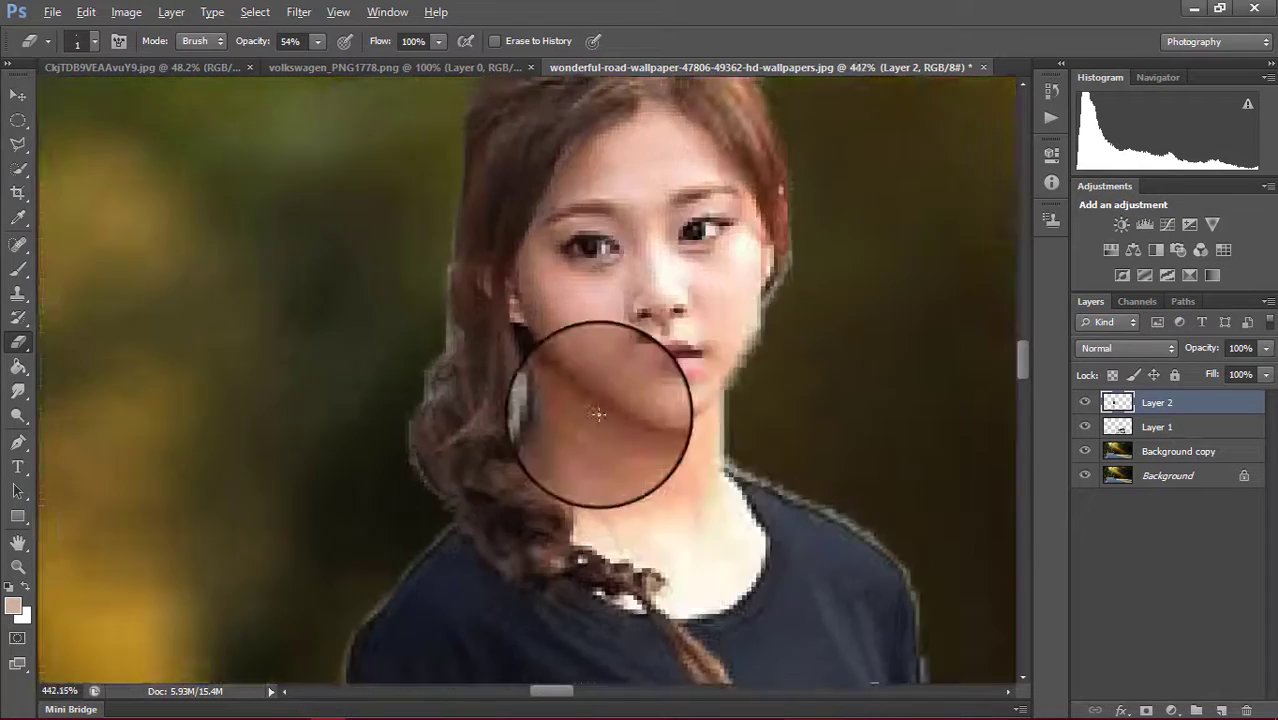
scroll(597, 412, down, 2)
scroll(756, 471, down, 1)
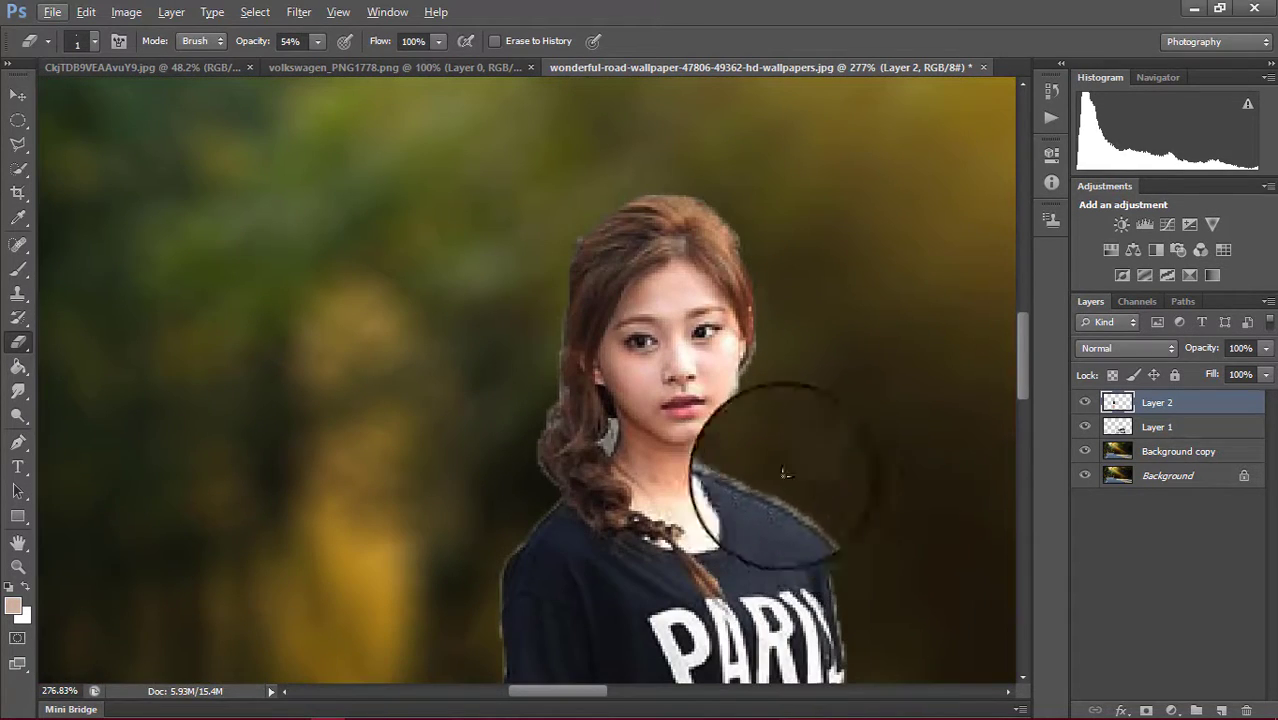
scroll(613, 442, up, 1)
scroll(617, 448, up, 6)
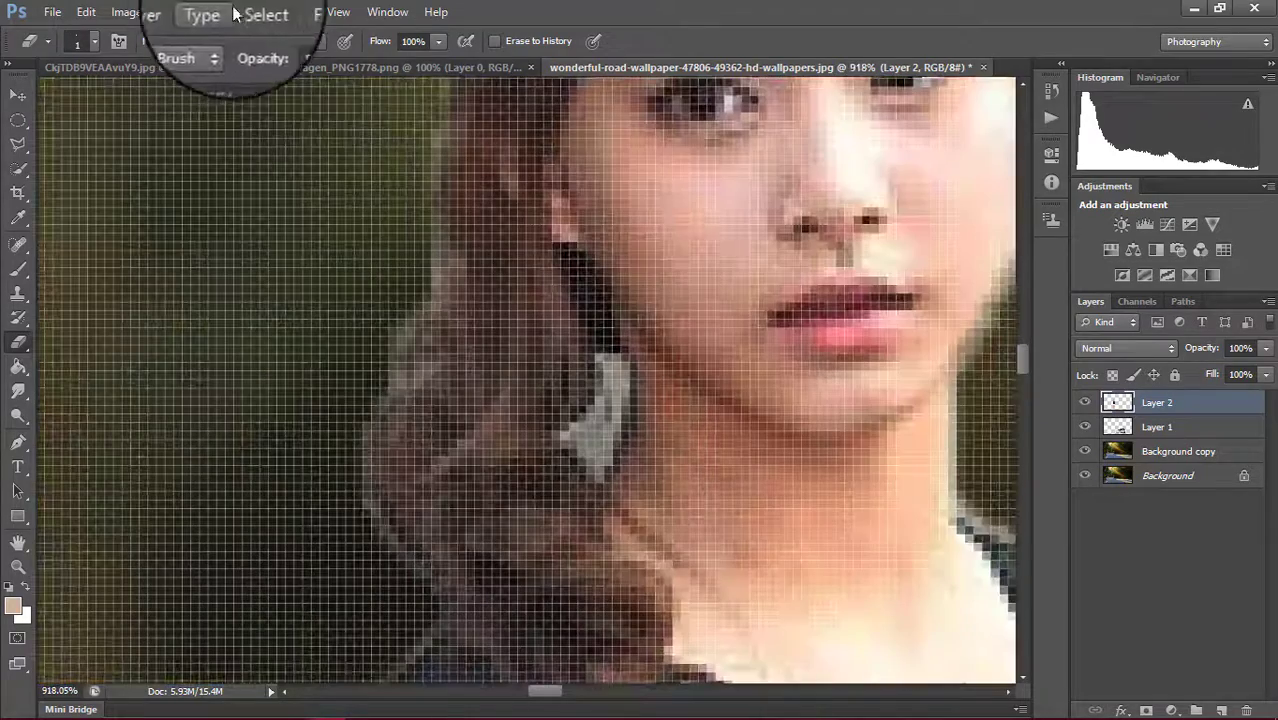
drag(257, 45, 301, 45)
scroll(550, 564, up, 2)
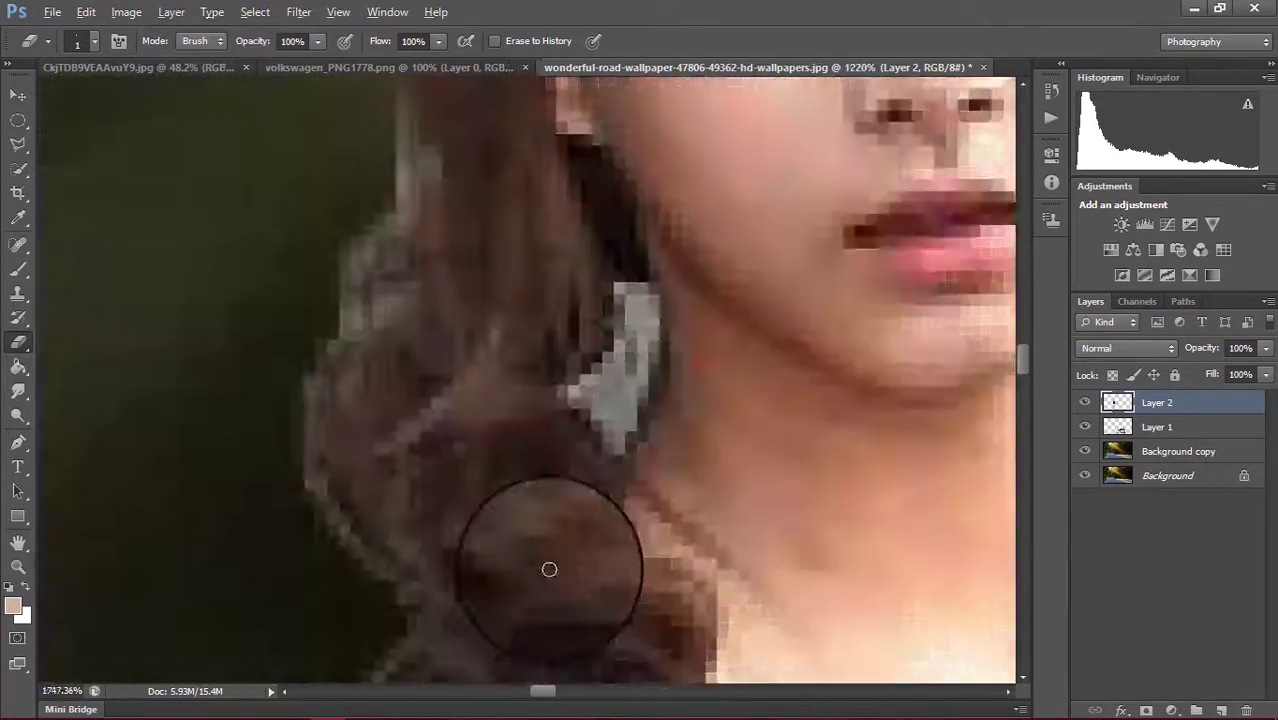
scroll(627, 285, up, 3)
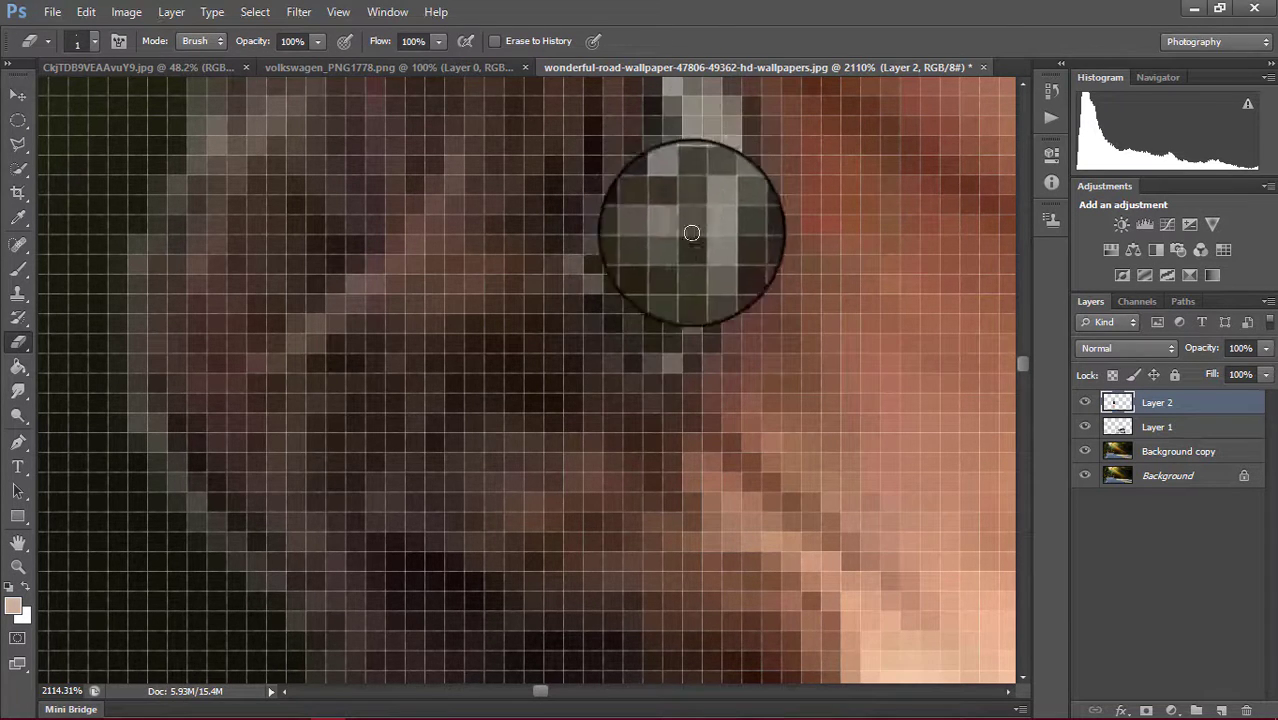
scroll(688, 228, up, 3)
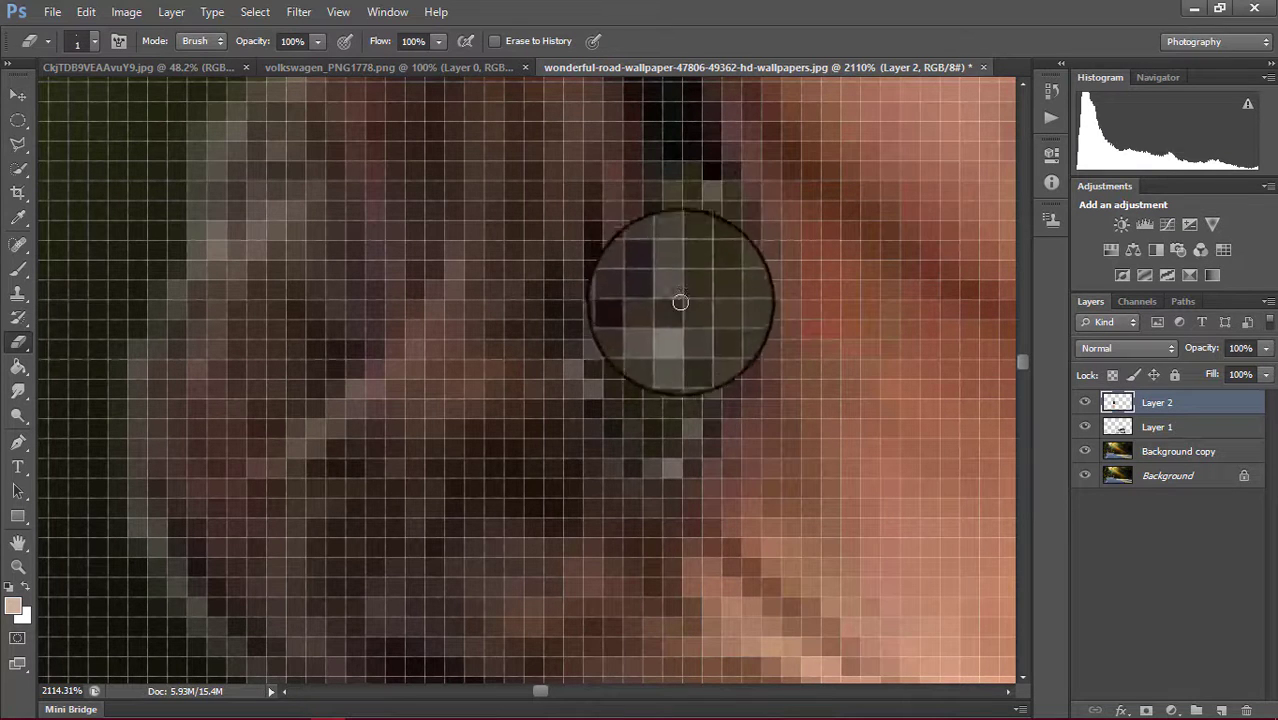
alt+scroll(736, 342, down, 3)
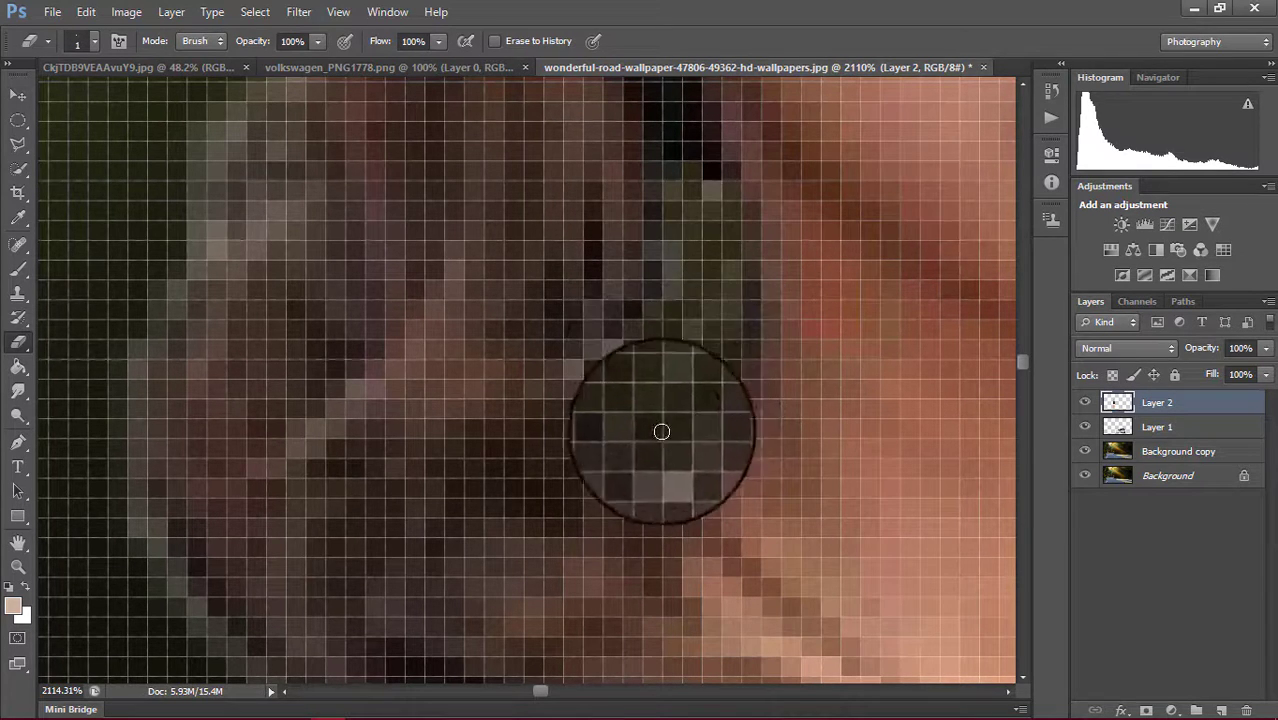
alt+scroll(728, 365, down, 3)
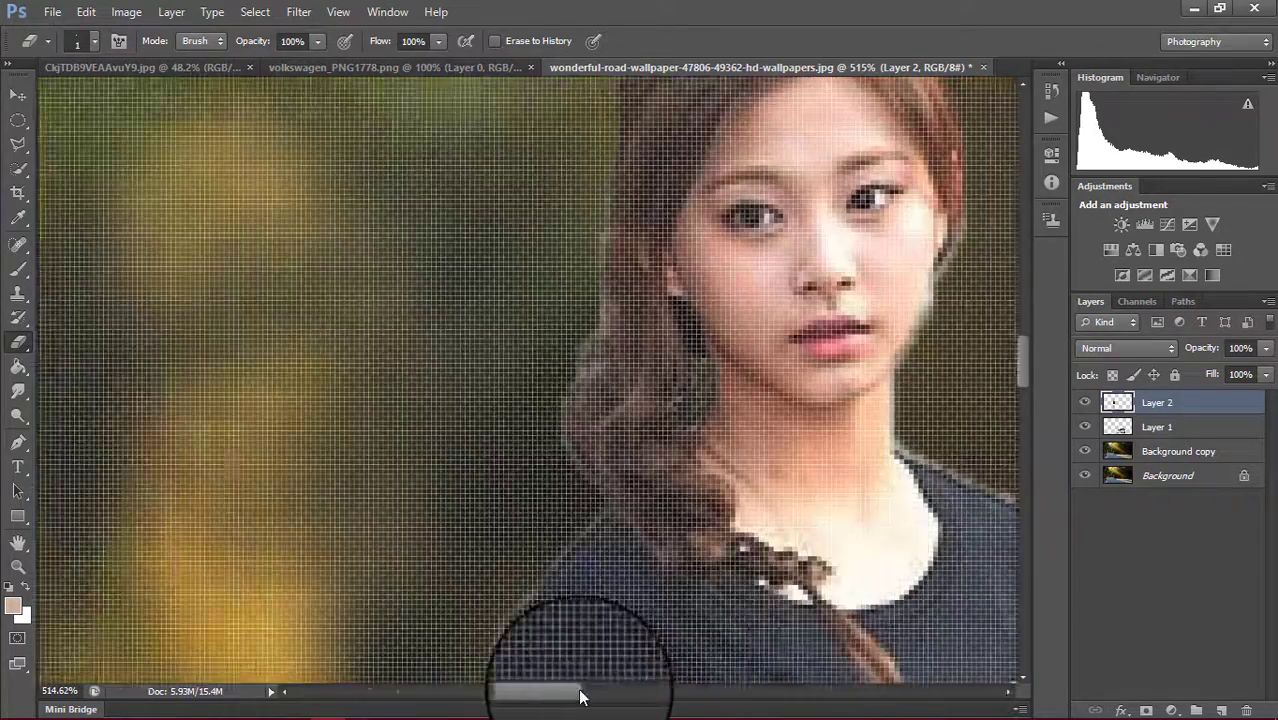
Erase the hair-strand fringe along the girl's face edge on Layer 2
drag(580, 697, 607, 693)
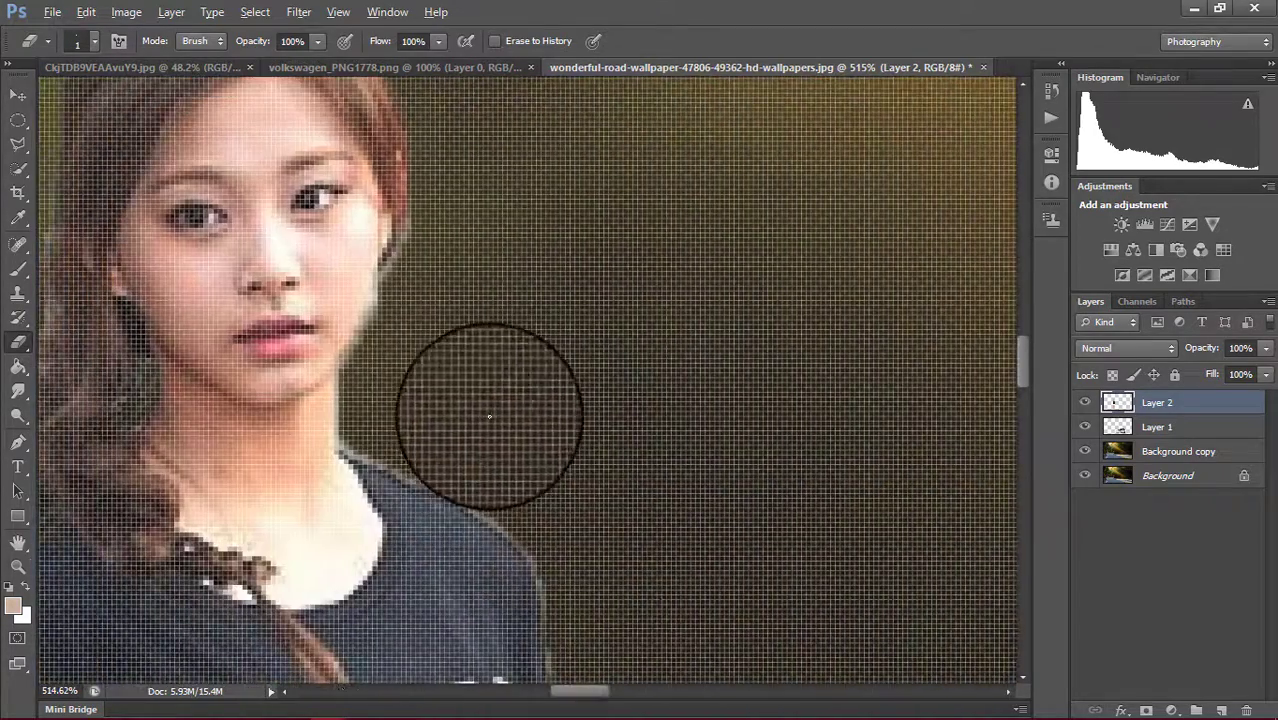
alt+scroll(365, 177, up, 2)
mouse_move(340, 176)
mouse_down()
mouse_move(314, 206)
mouse_move(306, 259)
mouse_move(294, 251)
mouse_move(262, 337)
mouse_move(247, 339)
mouse_move(248, 434)
mouse_move(305, 491)
mouse_move(476, 562)
mouse_move(512, 601)
mouse_up()
scroll(724, 570, down, 3)
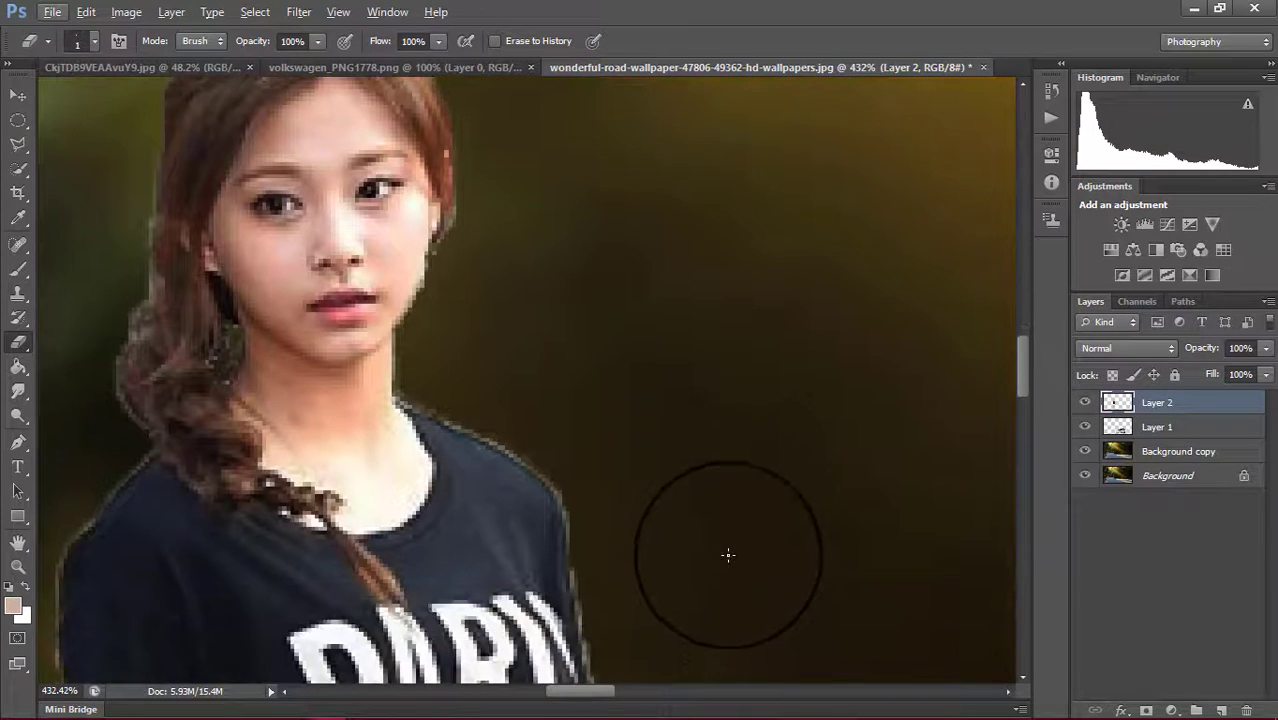
scroll(655, 484, up, 2)
scroll(640, 490, down, 3)
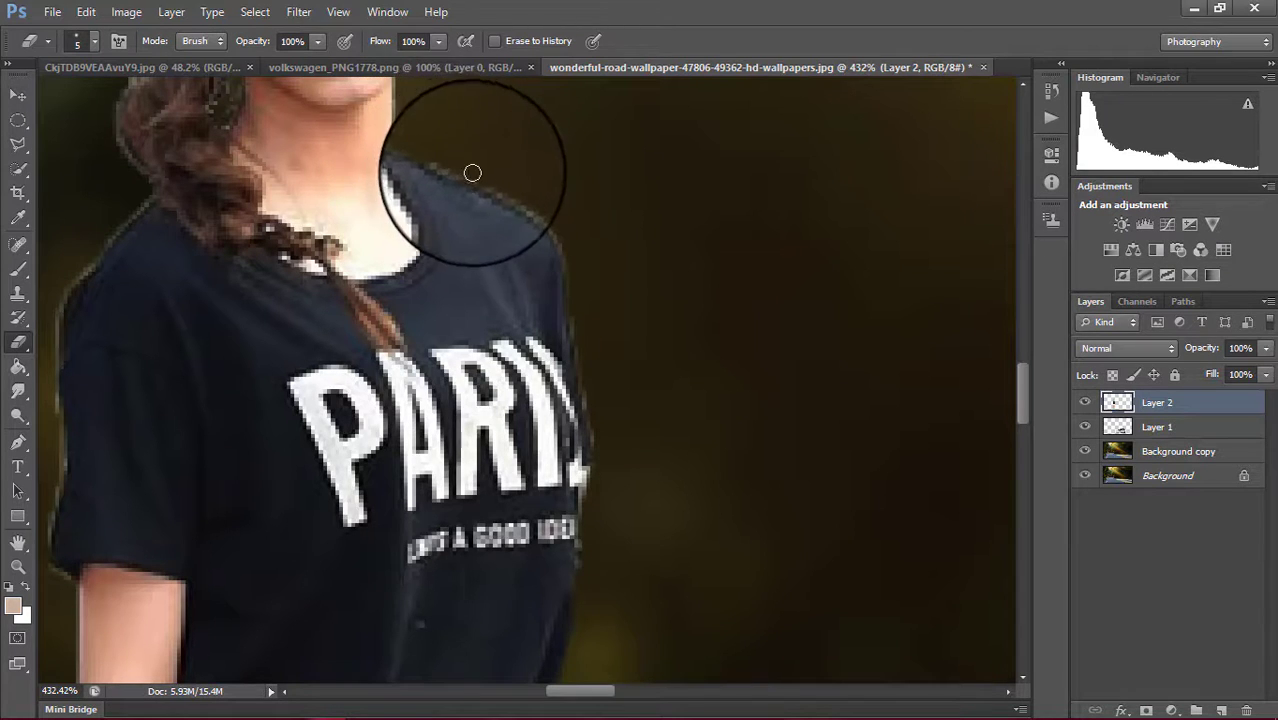
Erase fringe left of her hair and right of her face, undoing the accidental face erase
scroll(476, 172, down, 1)
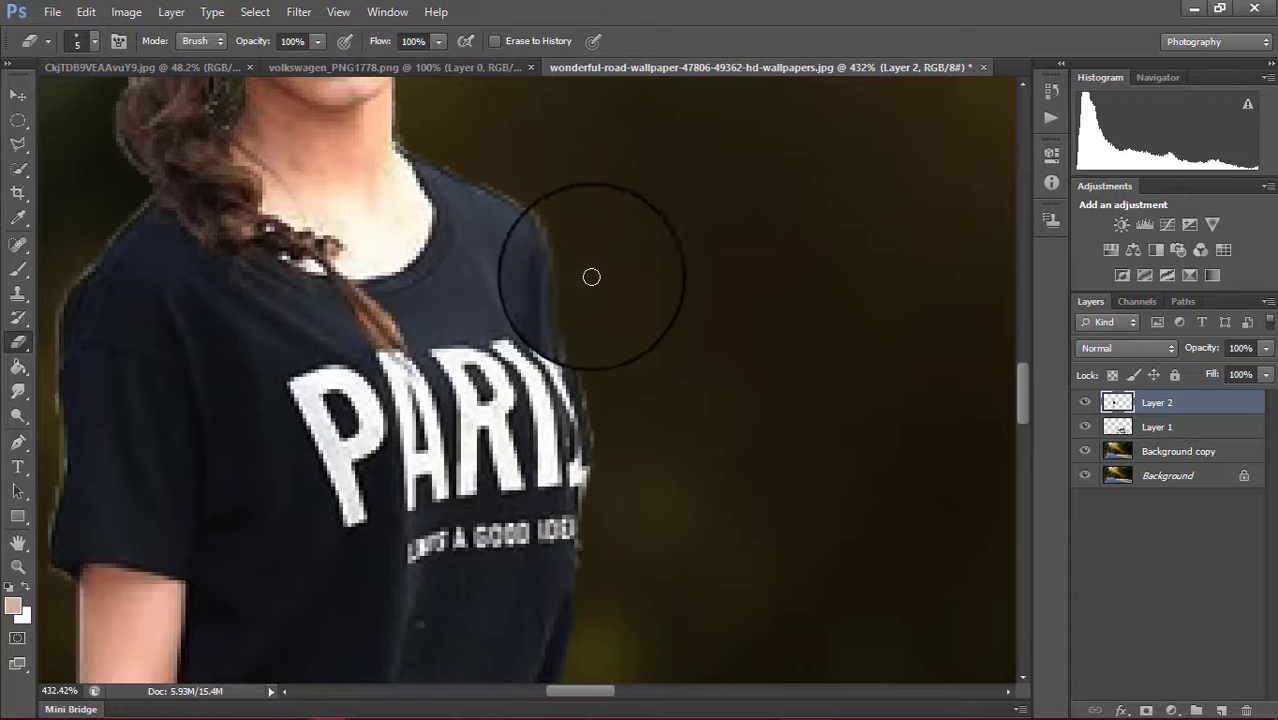
scroll(751, 492, down, 2)
scroll(745, 470, down, 1)
scroll(895, 460, down, 1)
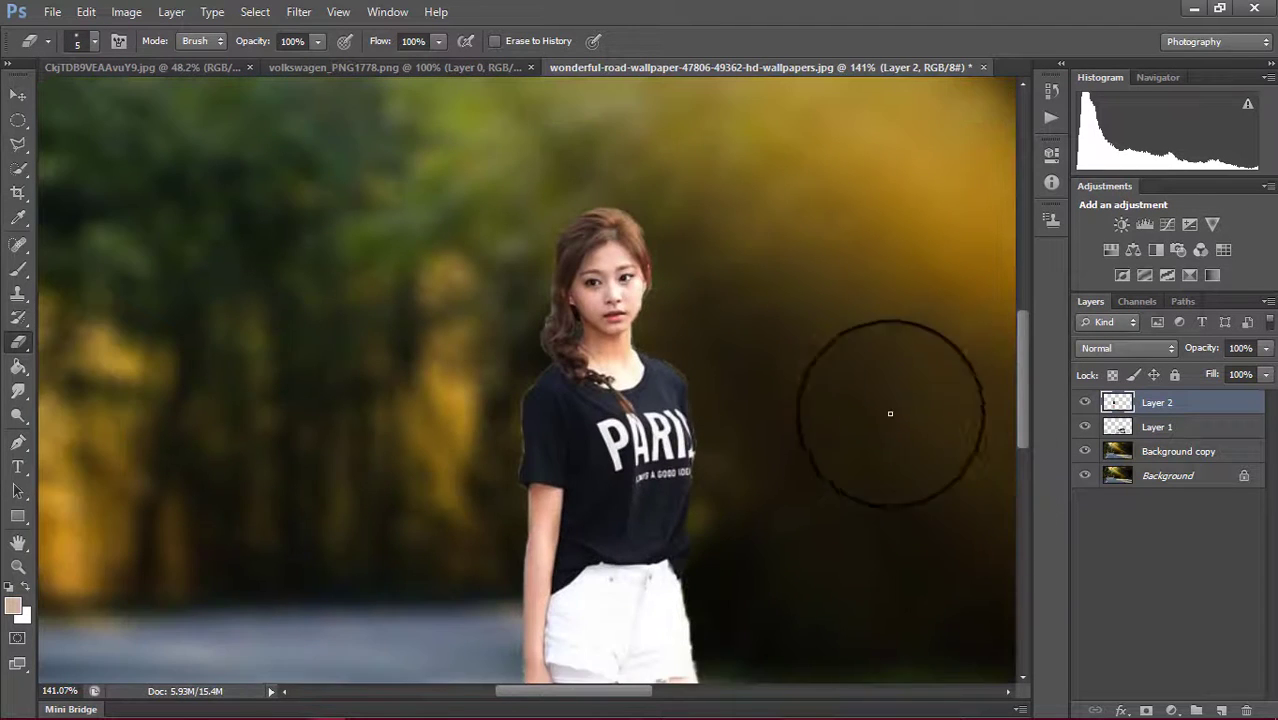
scroll(650, 300, up, 1)
scroll(540, 300, up, 2)
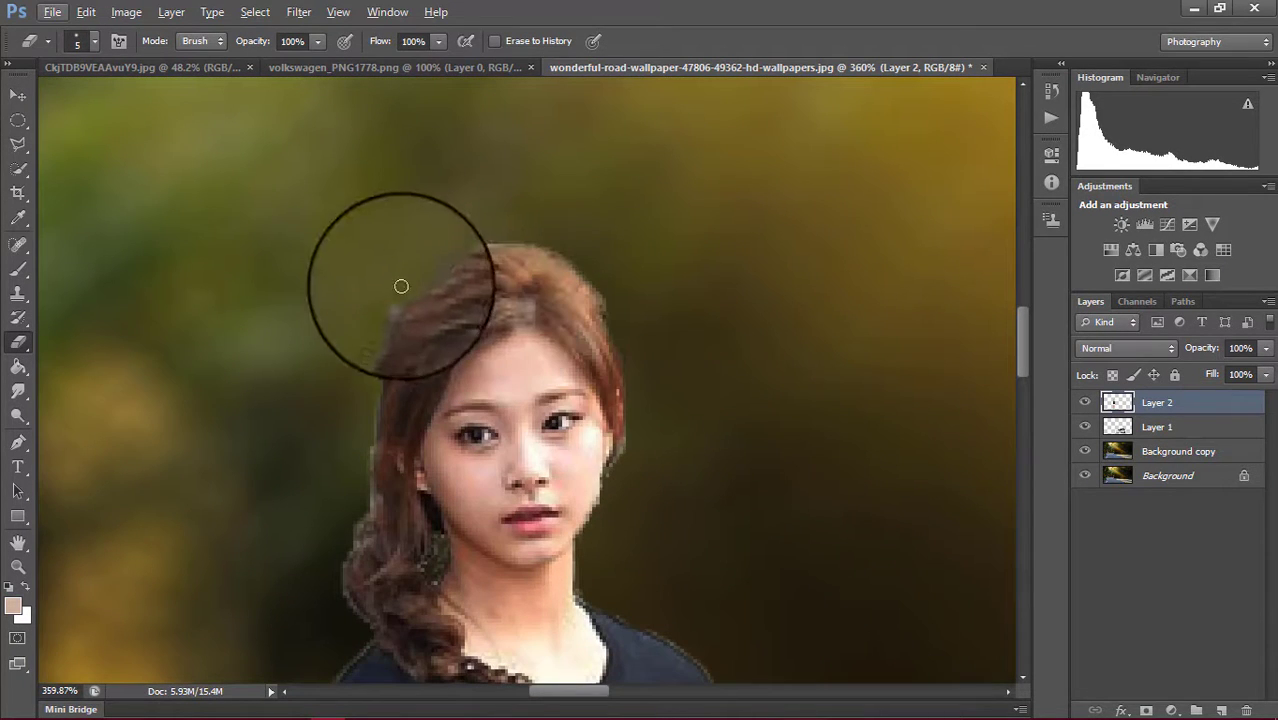
mouse_move(391, 307)
mouse_down()
mouse_move(345, 474)
mouse_move(369, 393)
mouse_move(371, 479)
mouse_move(346, 543)
mouse_up()
drag(542, 368, 639, 417)
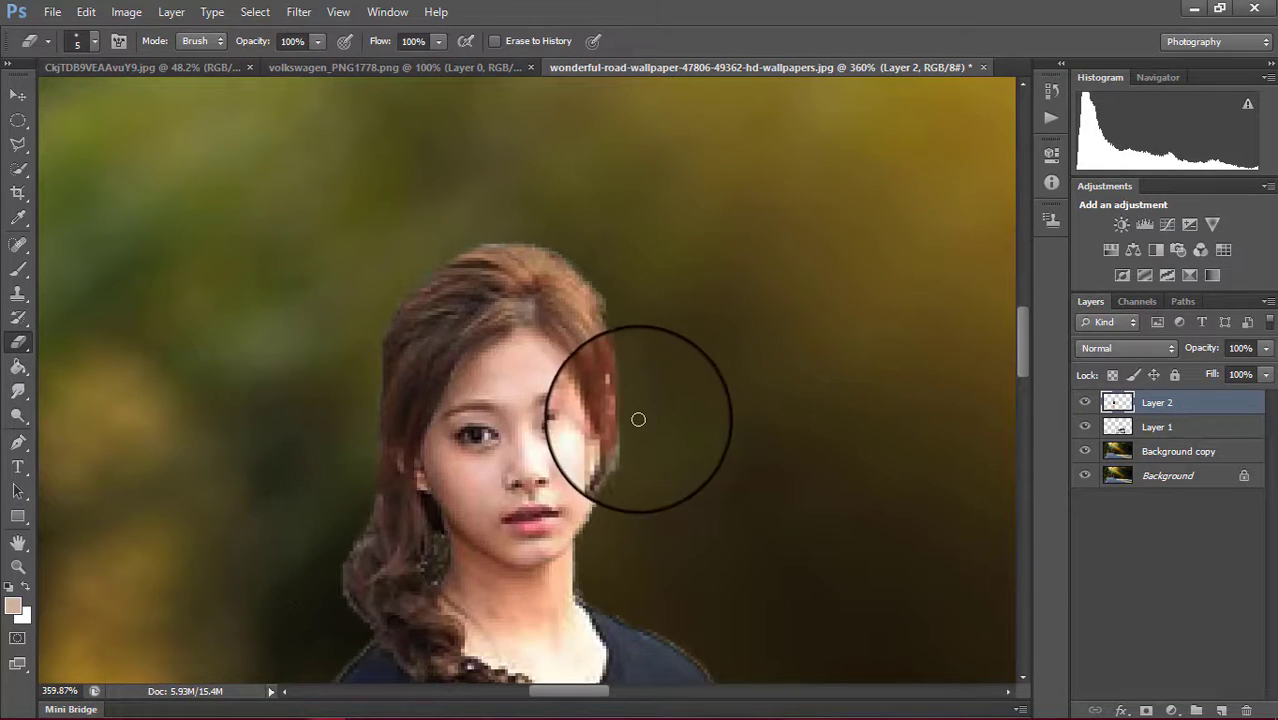
key(ctrl+z)
scroll(701, 470, down, 3)
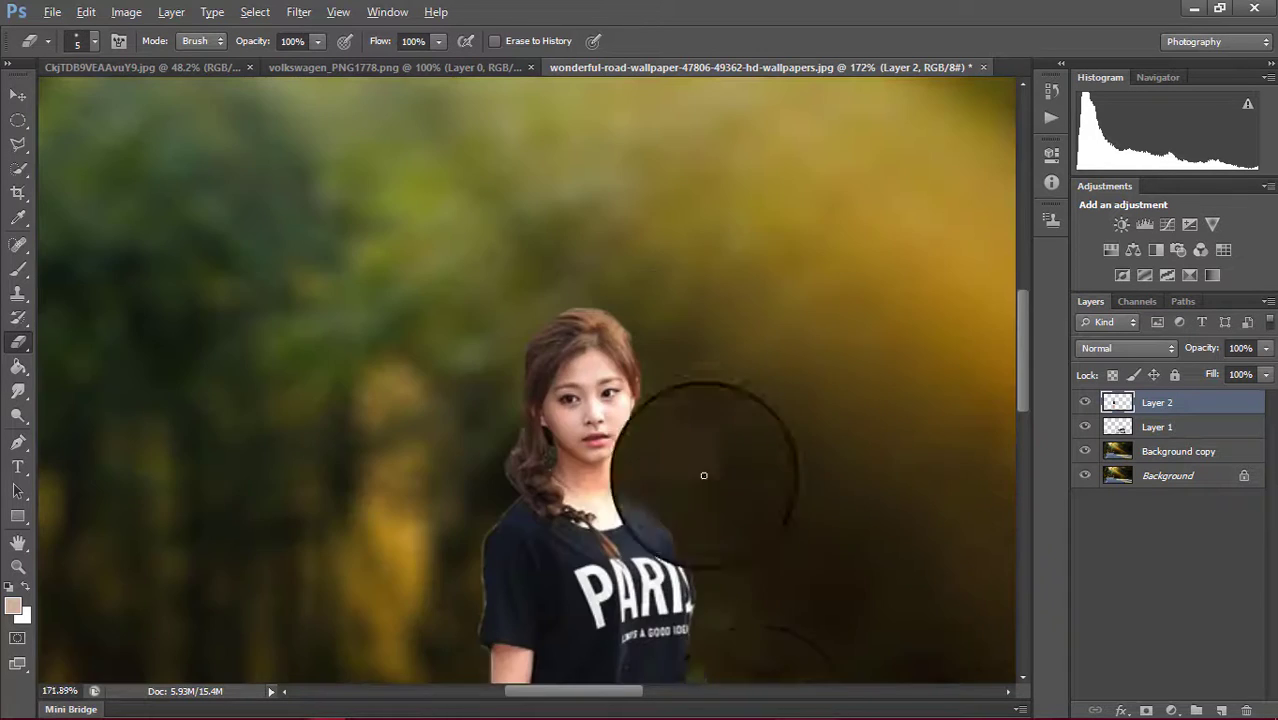
scroll(730, 510, down, 5)
Zoom in and erase the greenish fringe along the girl's hand and finger edges
scroll(684, 430, down, 3)
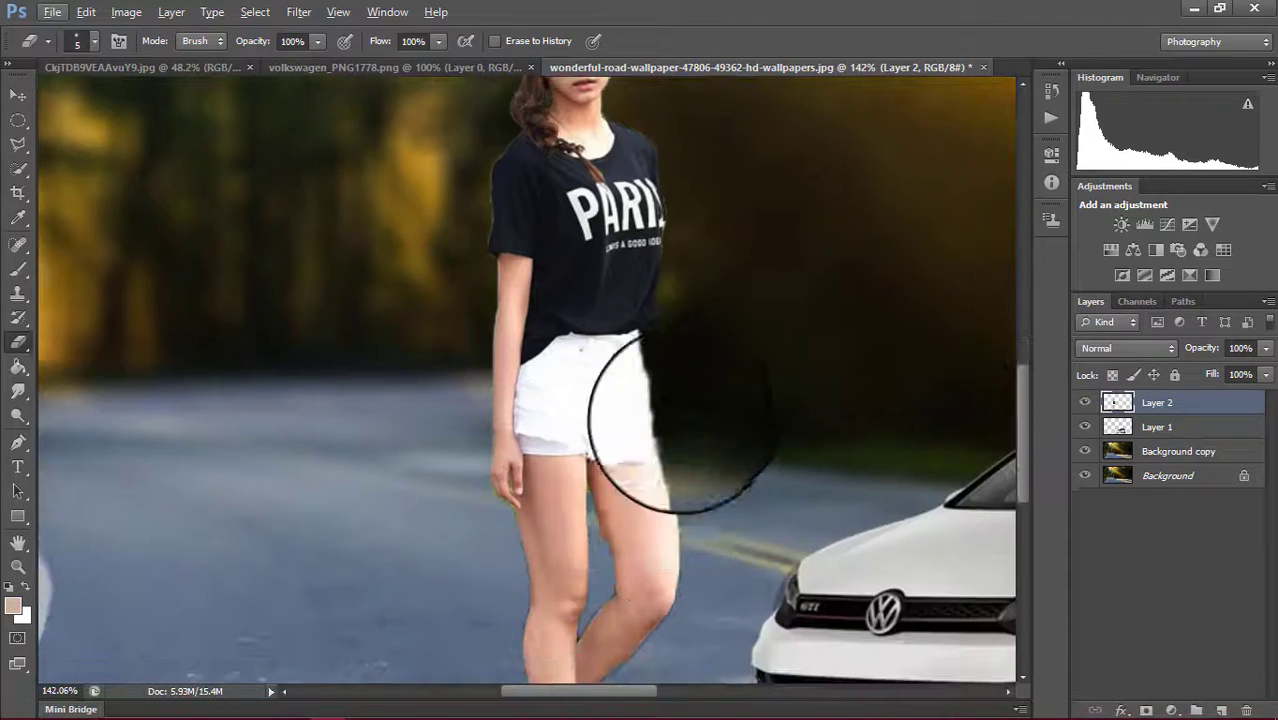
mouse_move(661, 348)
mouse_down()
mouse_move(685, 505)
mouse_move(585, 539)
mouse_move(591, 488)
mouse_up()
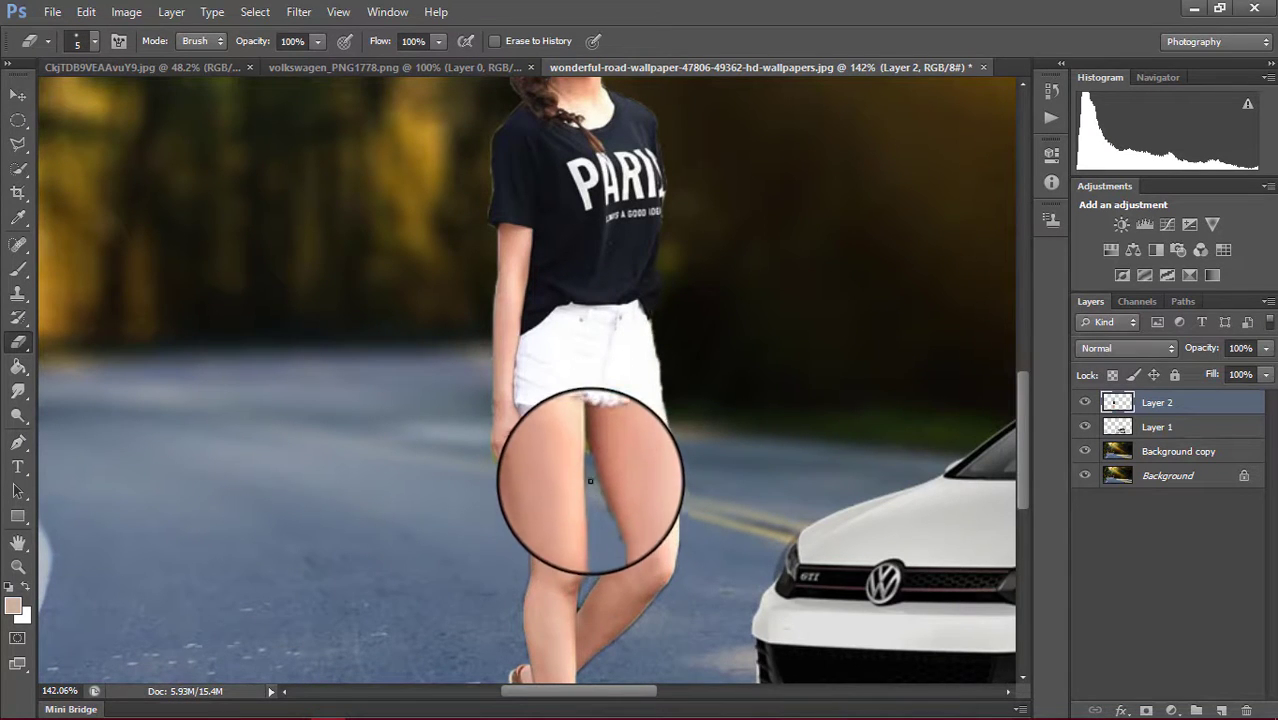
scroll(490, 473, up, 3)
scroll(508, 471, up, 3)
scroll(508, 491, up, 3)
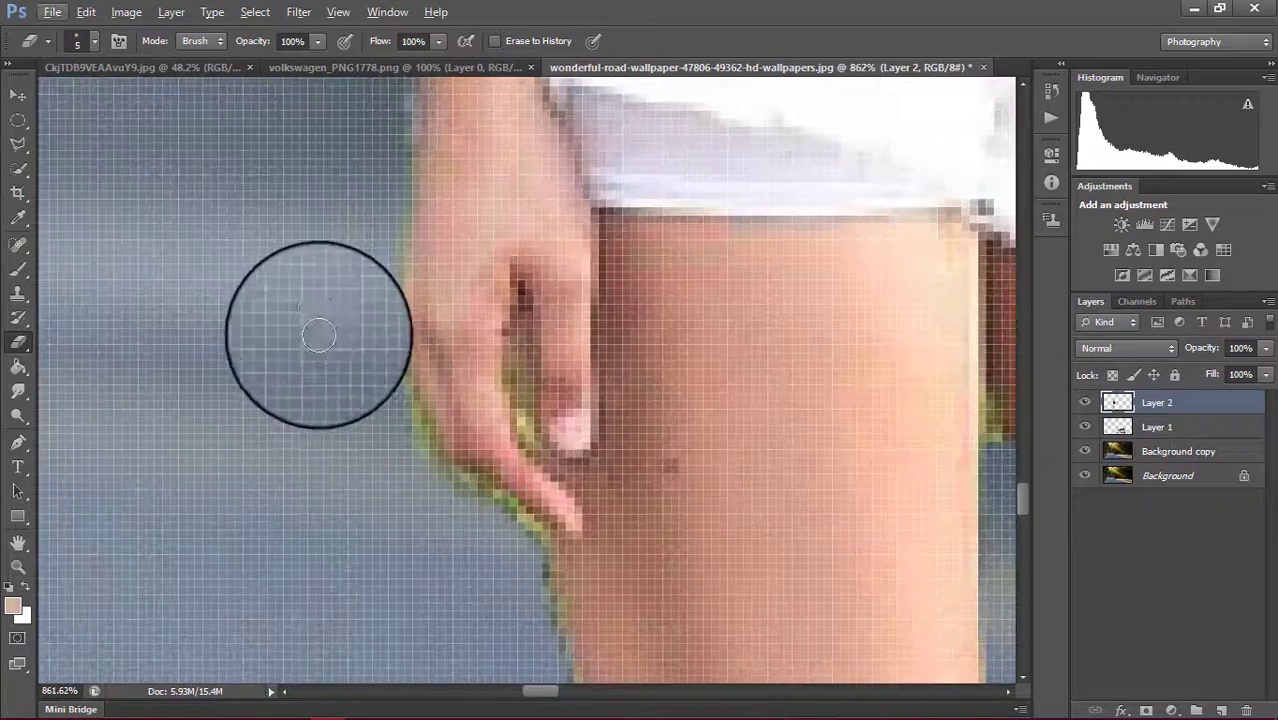
mouse_move(356, 361)
mouse_down()
mouse_move(385, 370)
mouse_move(451, 485)
mouse_move(494, 499)
mouse_move(525, 539)
mouse_up()
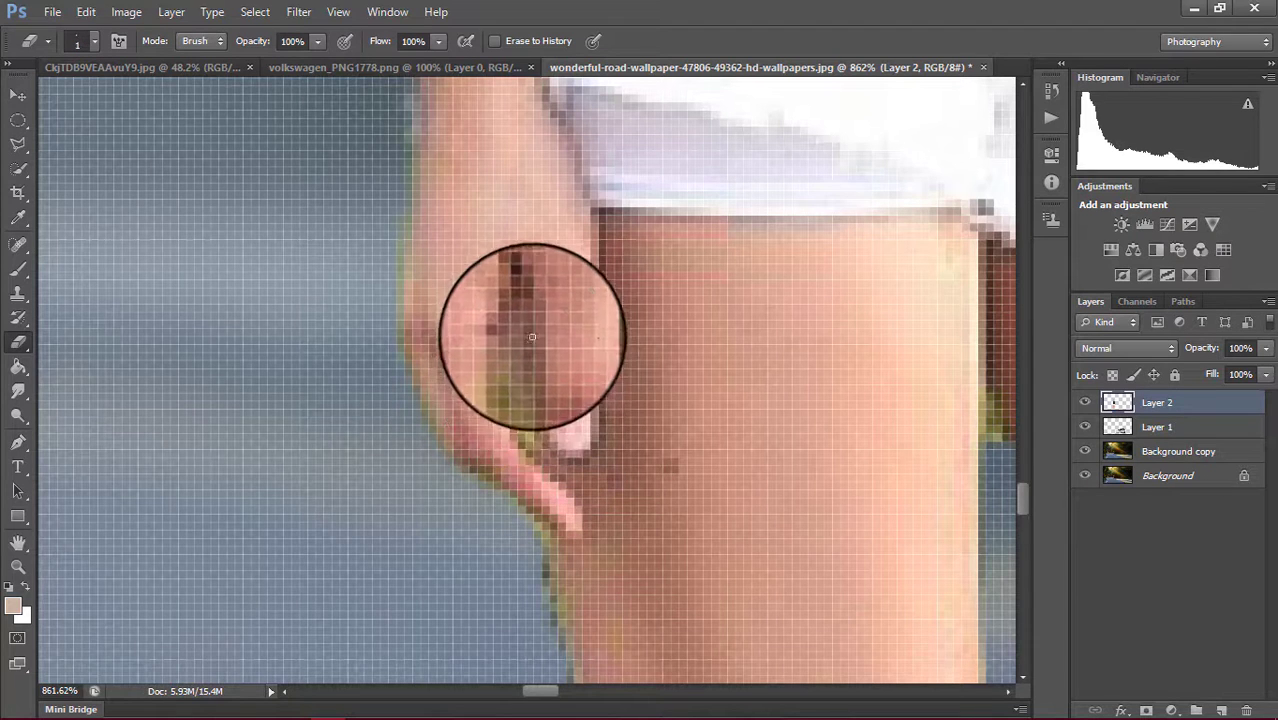
mouse_move(514, 373)
mouse_down()
mouse_move(513, 411)
mouse_move(529, 353)
mouse_up()
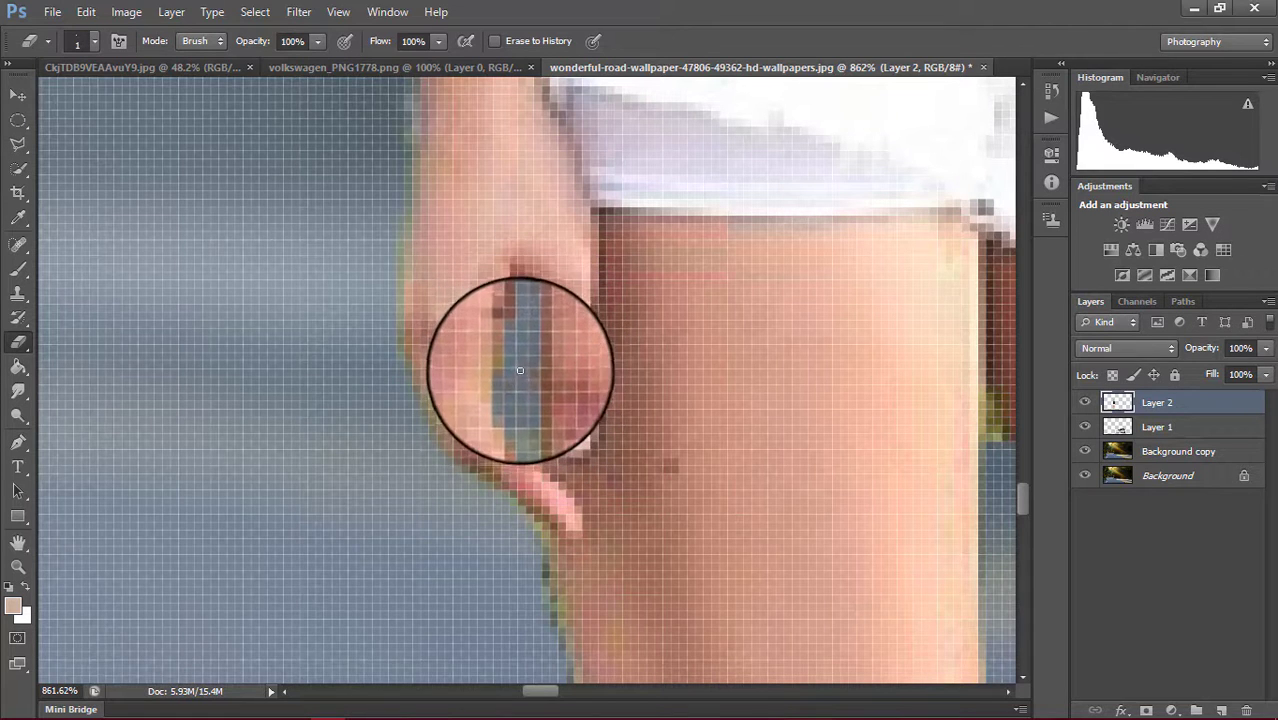
Erase the fringe down the finger and leg edge, then zoom out to the full image
scroll(490, 430, down, 3)
scroll(479, 400, down, 2)
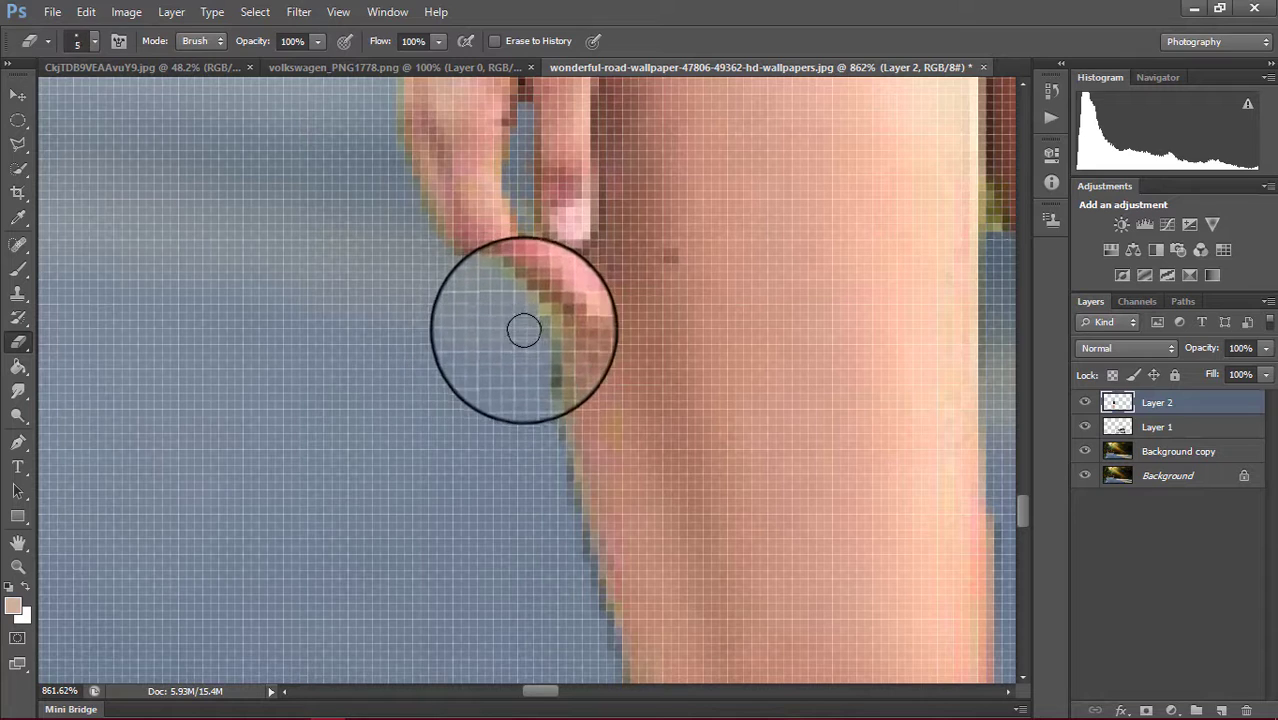
drag(530, 327, 536, 448)
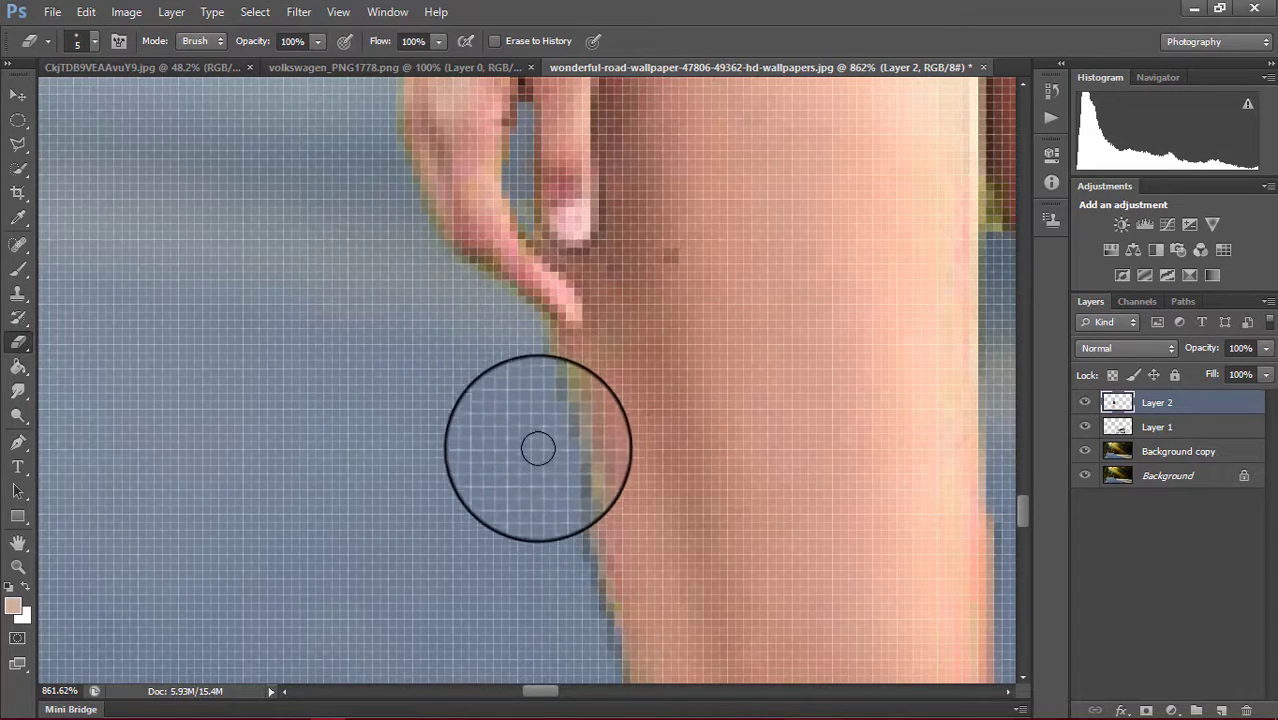
scroll(539, 442, down, 2)
scroll(539, 442, down, 2)
scroll(522, 508, down, 2)
scroll(536, 523, down, 3)
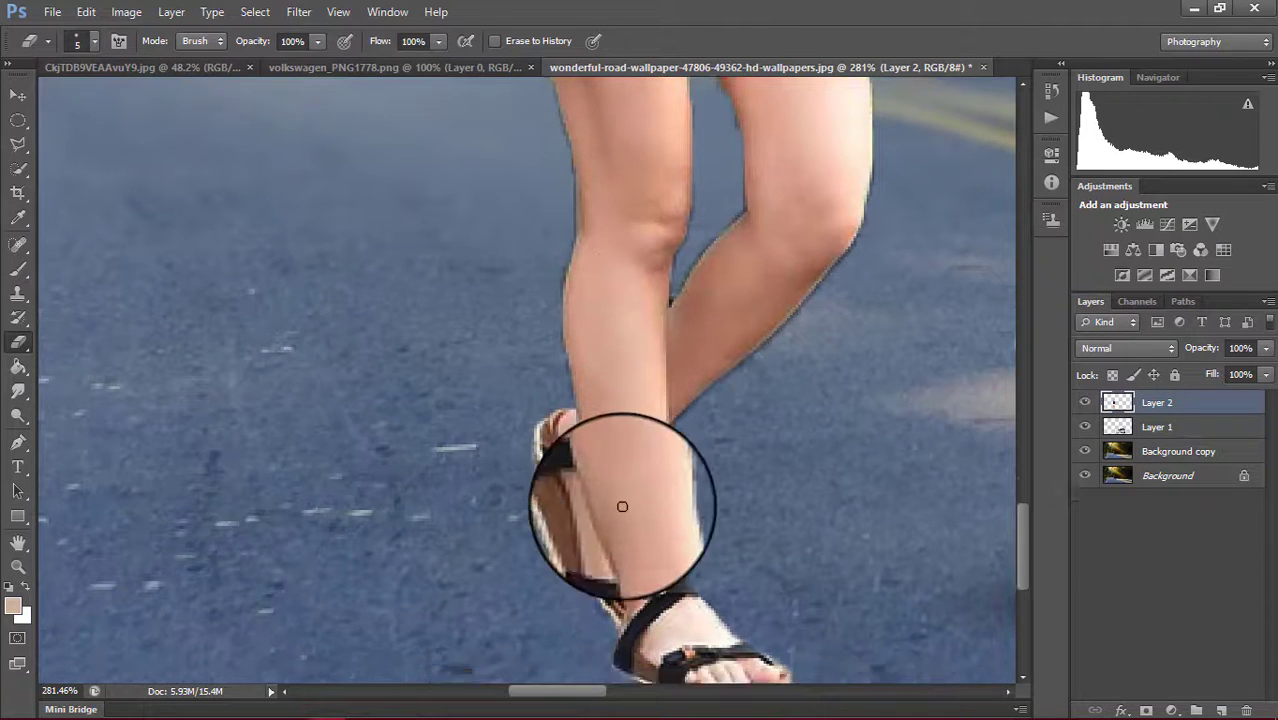
scroll(625, 530, down, 2)
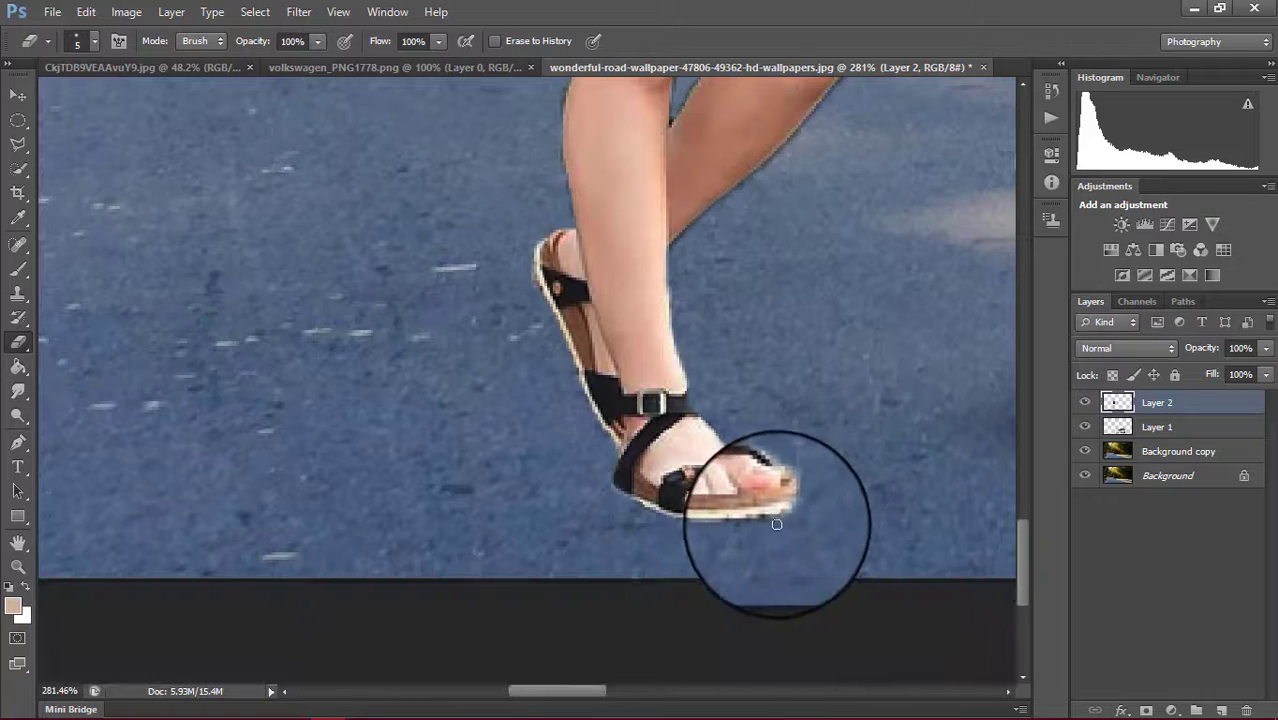
scroll(685, 440, down, 5)
scroll(975, 390, down, 3)
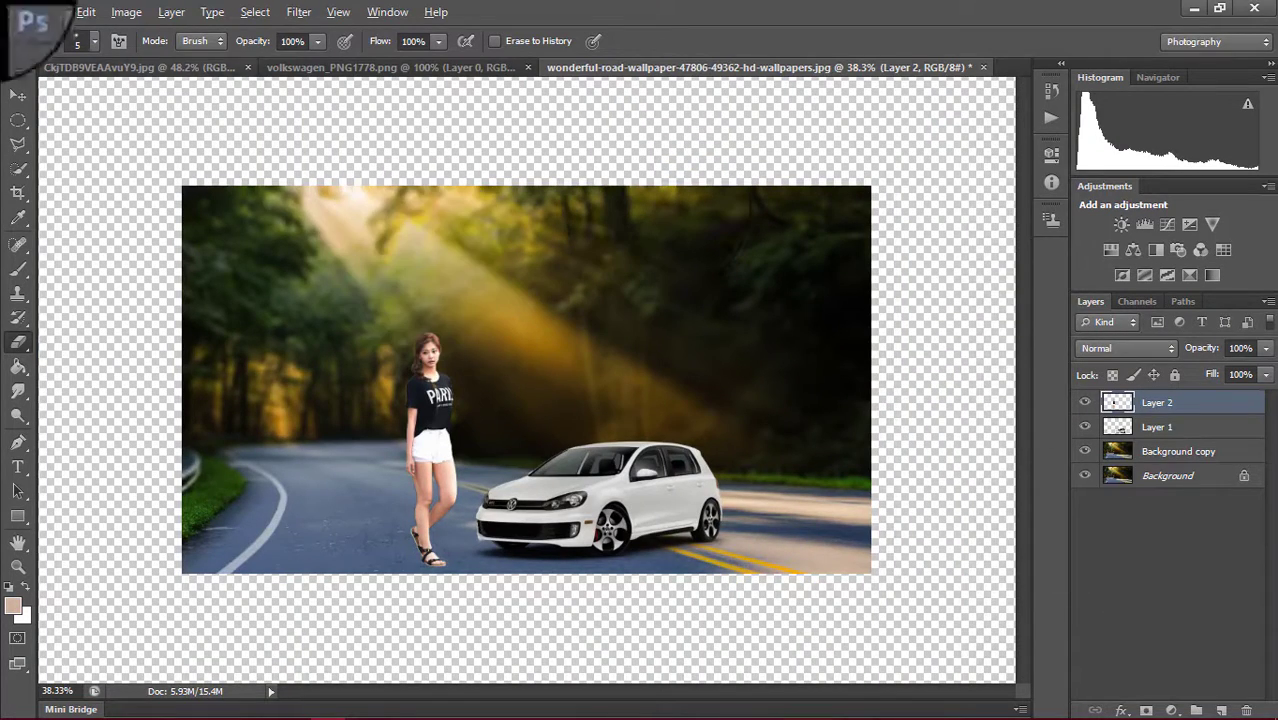
Duplicate the girl beside the original and flip the copy vertically with Free Transform
click(18, 95)
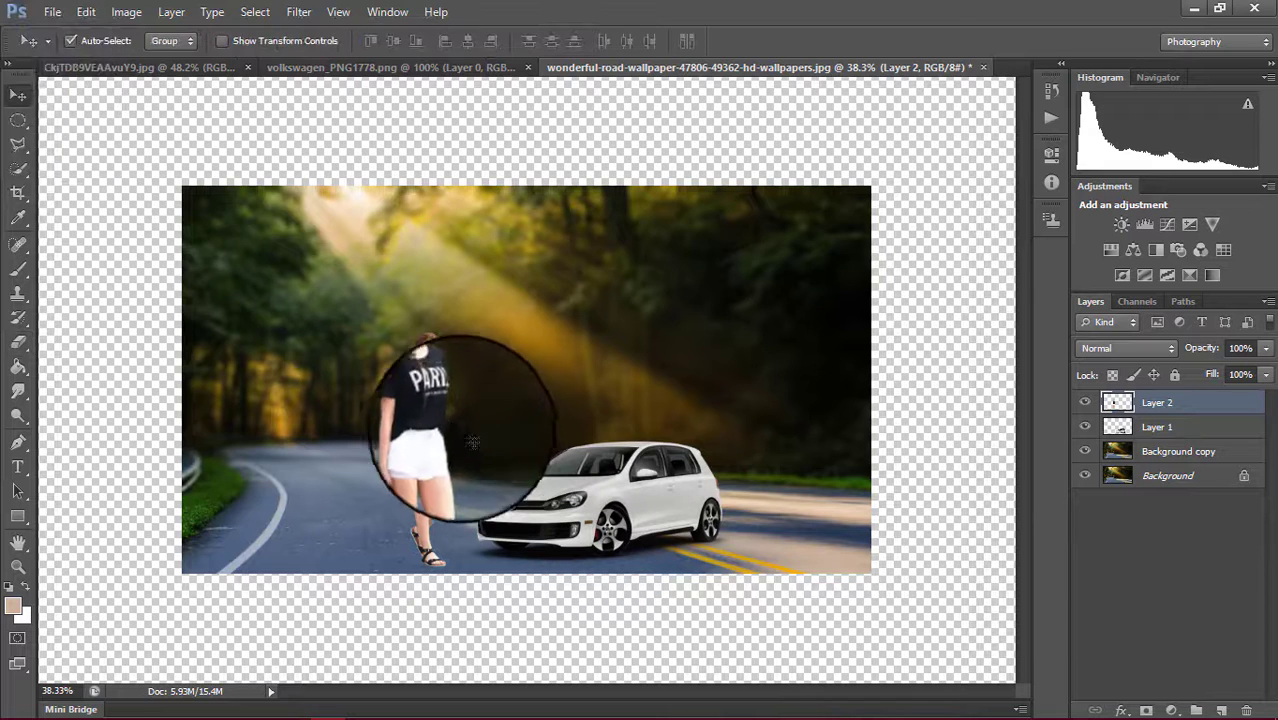
click(1237, 640)
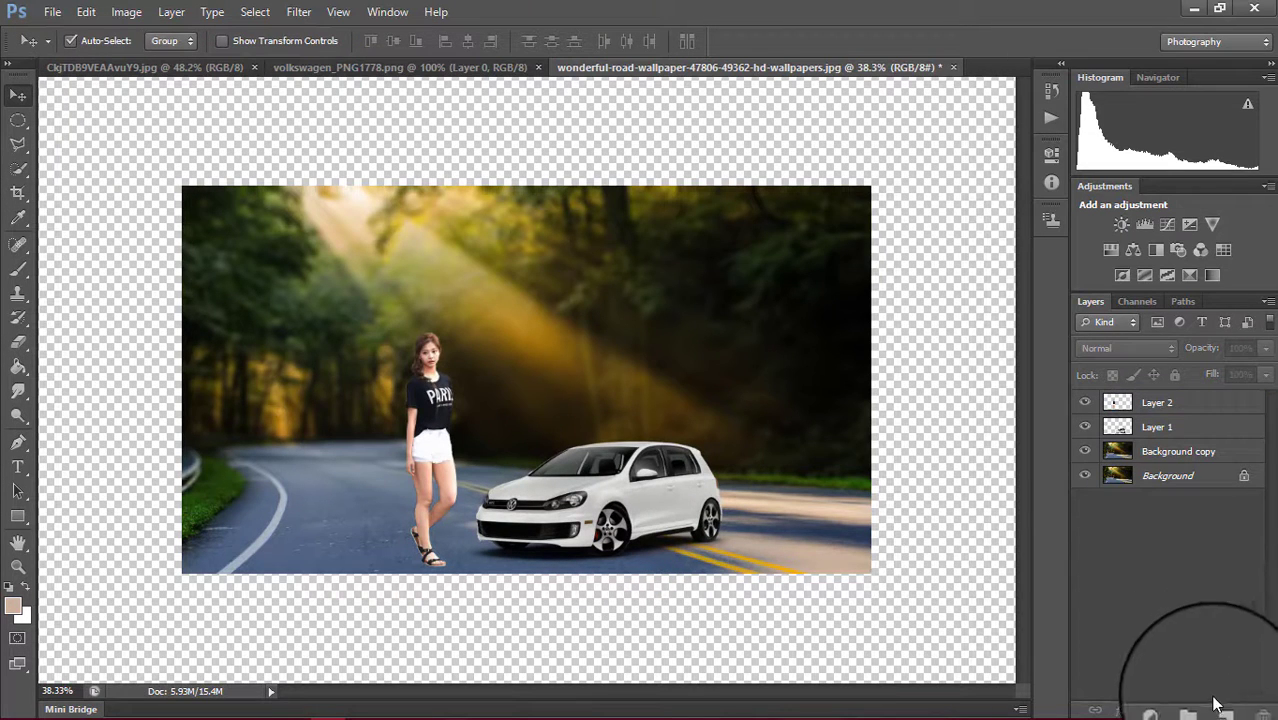
drag(426, 405, 366, 405)
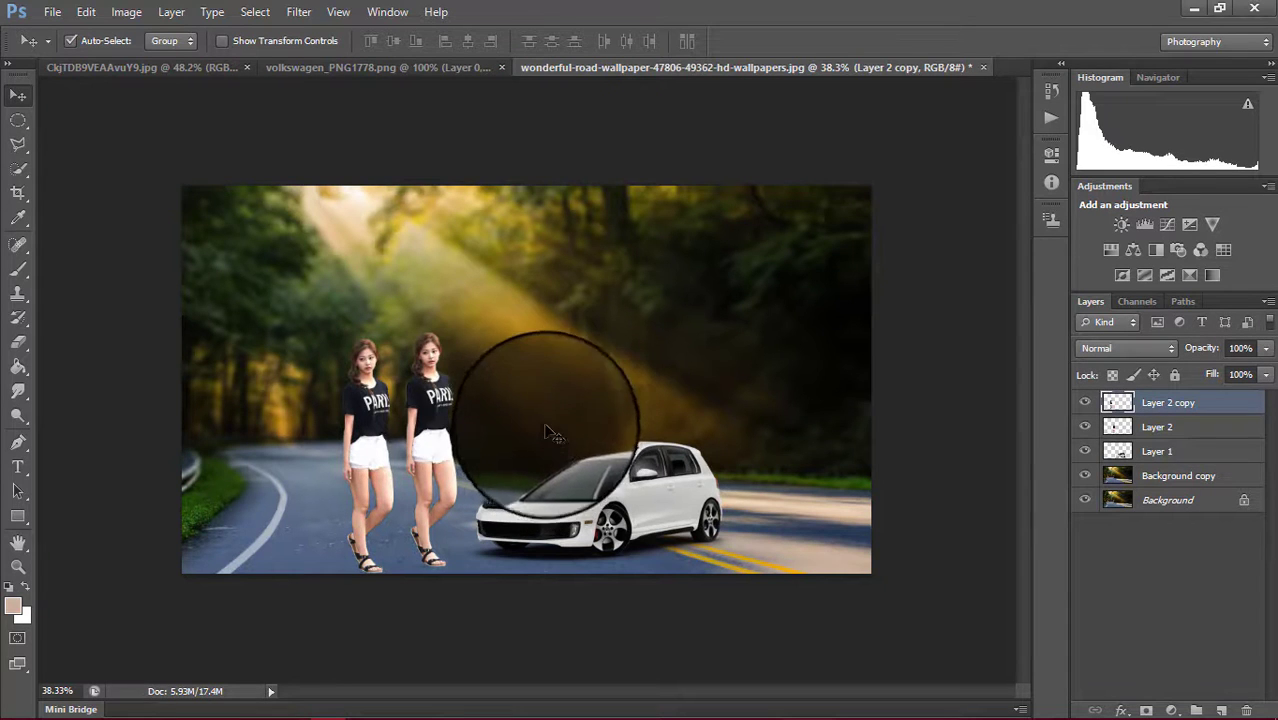
key(ctrl+t)
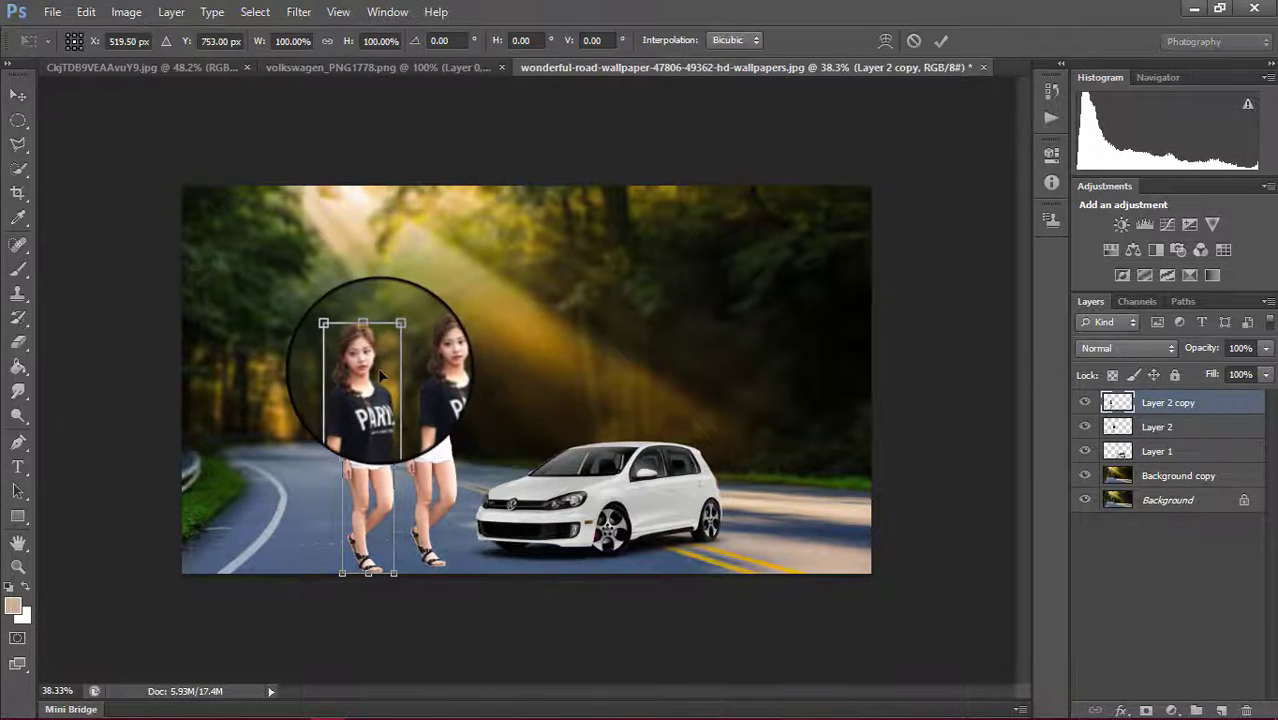
right_click(379, 371)
click(440, 672)
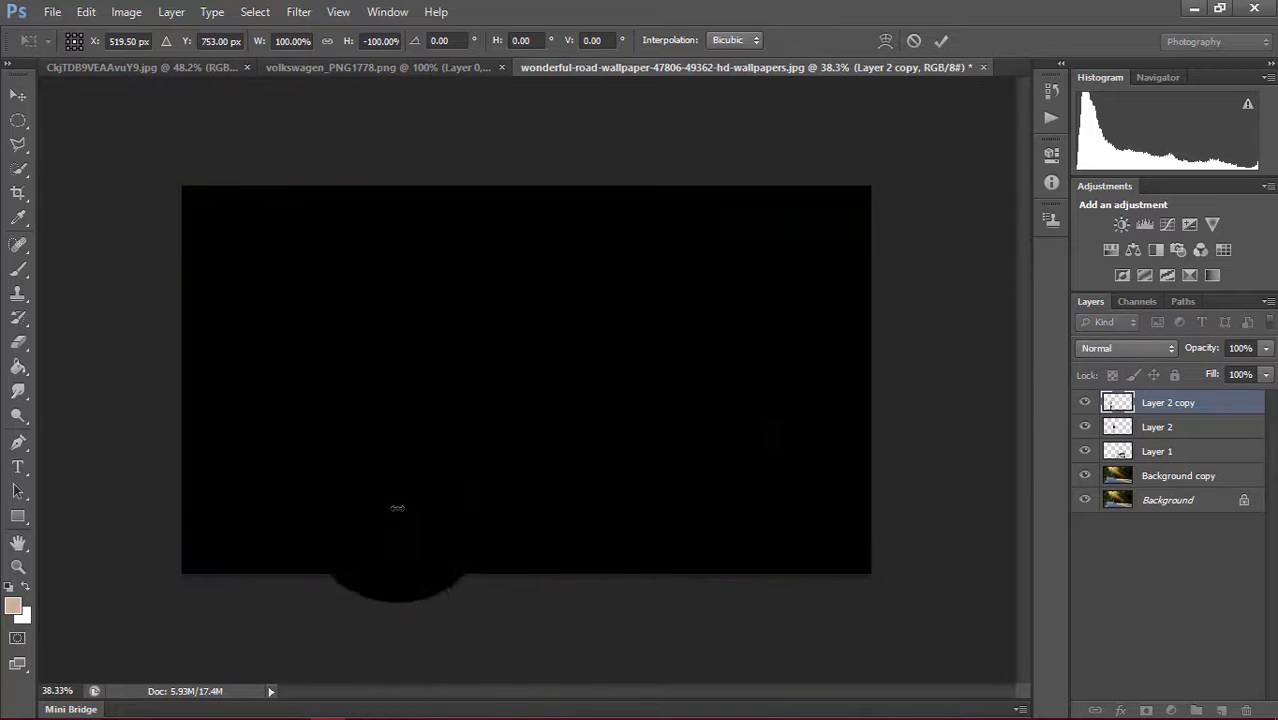
Move the flipped copy below her feet and rotate it about 175°
mouse_move(386, 460)
mouse_down()
mouse_move(388, 568)
mouse_move(411, 590)
mouse_up()
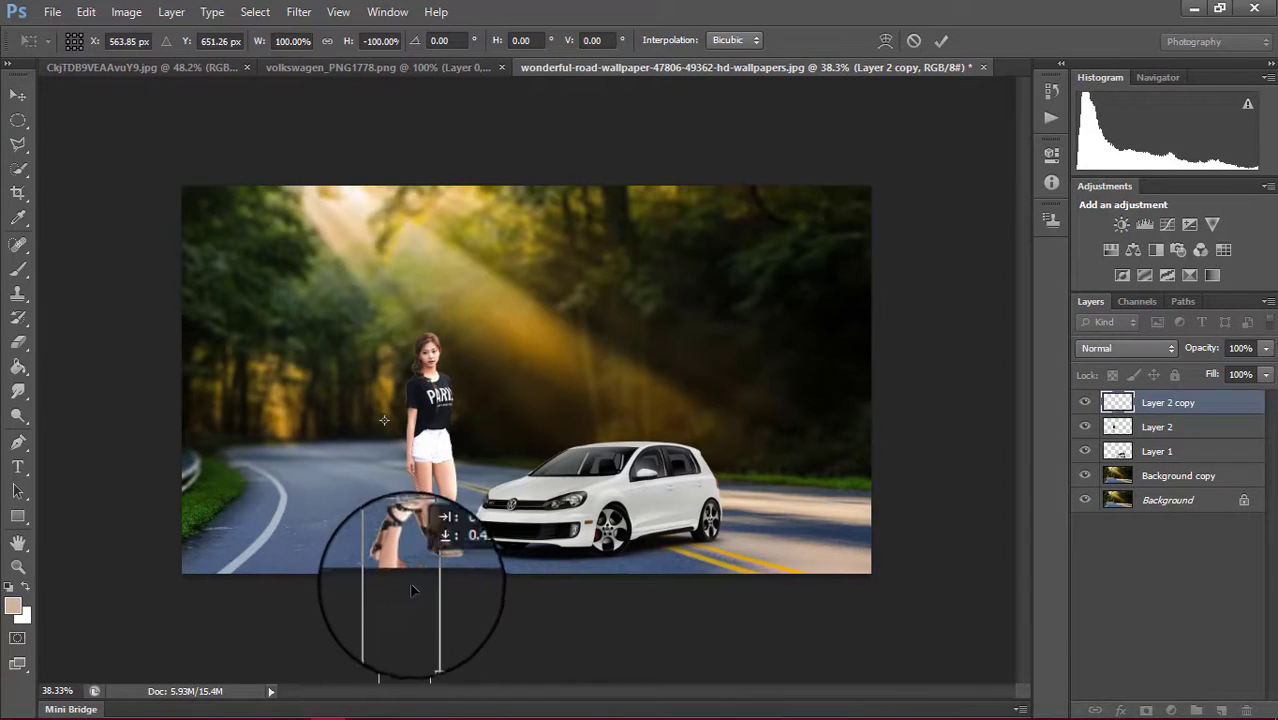
mouse_move(423, 596)
mouse_down()
mouse_move(488, 530)
mouse_move(348, 567)
mouse_move(401, 587)
mouse_up()
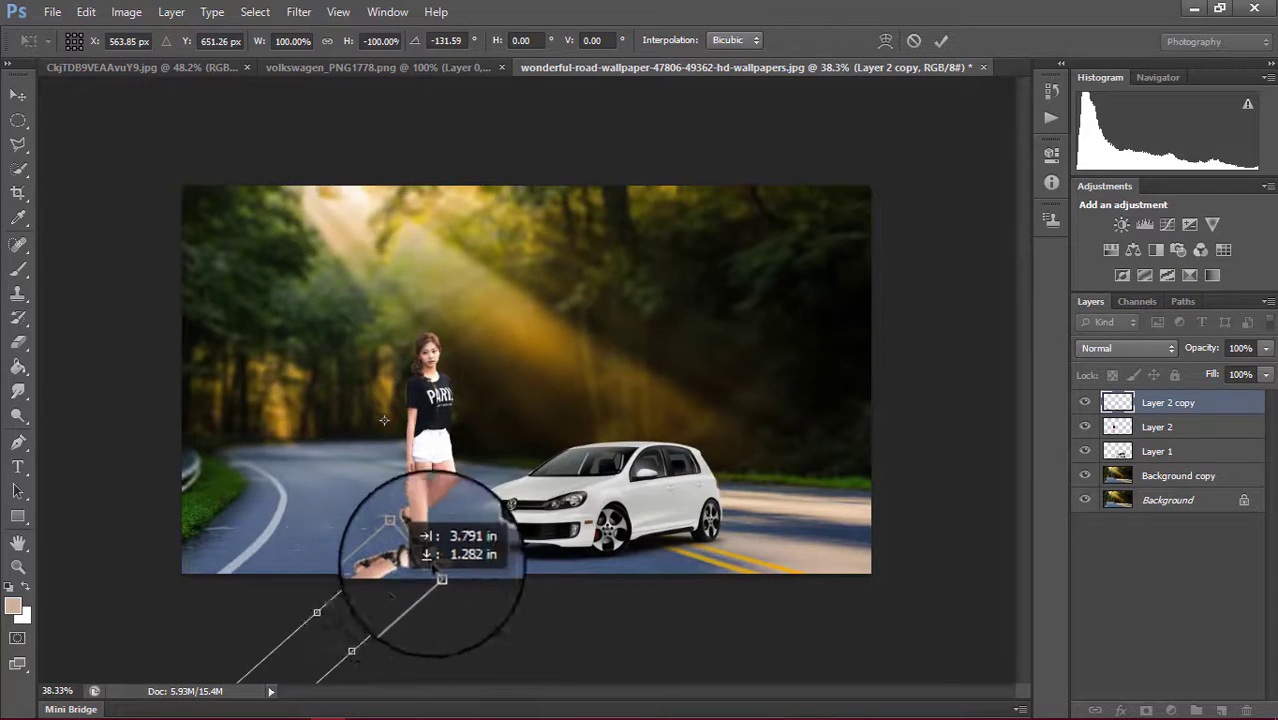
drag(401, 587, 413, 517)
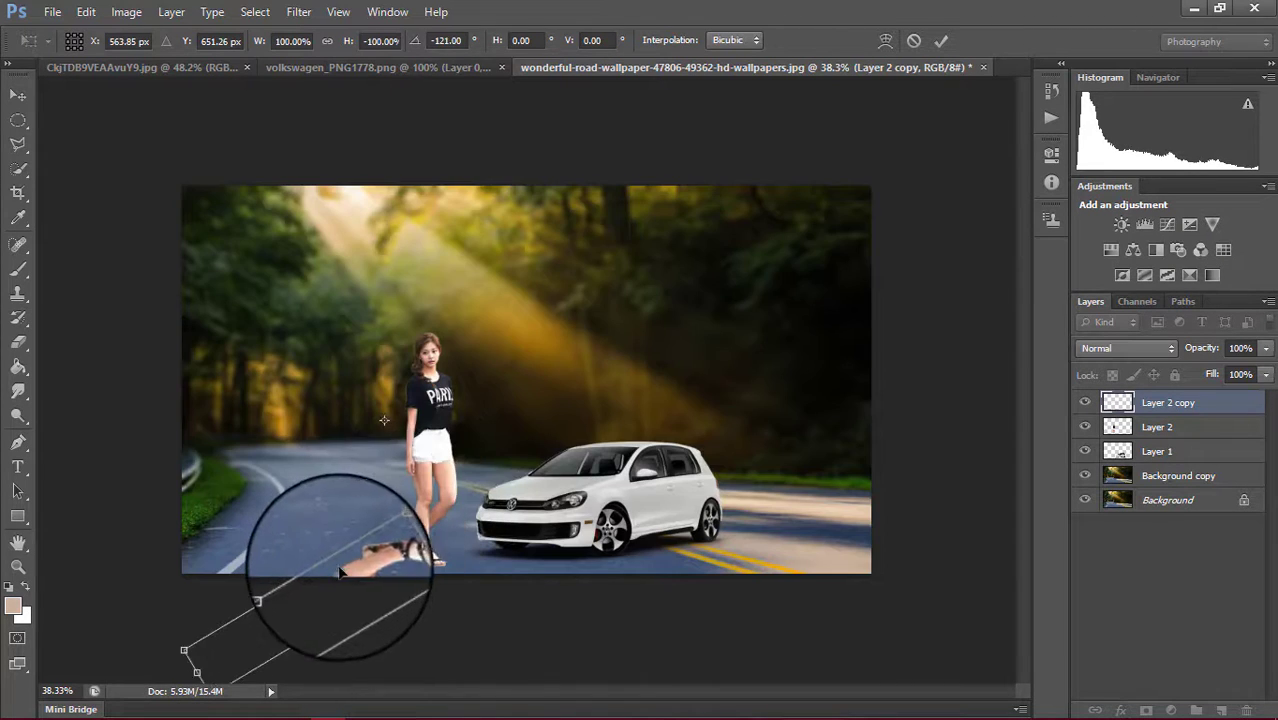
drag(360, 556, 385, 528)
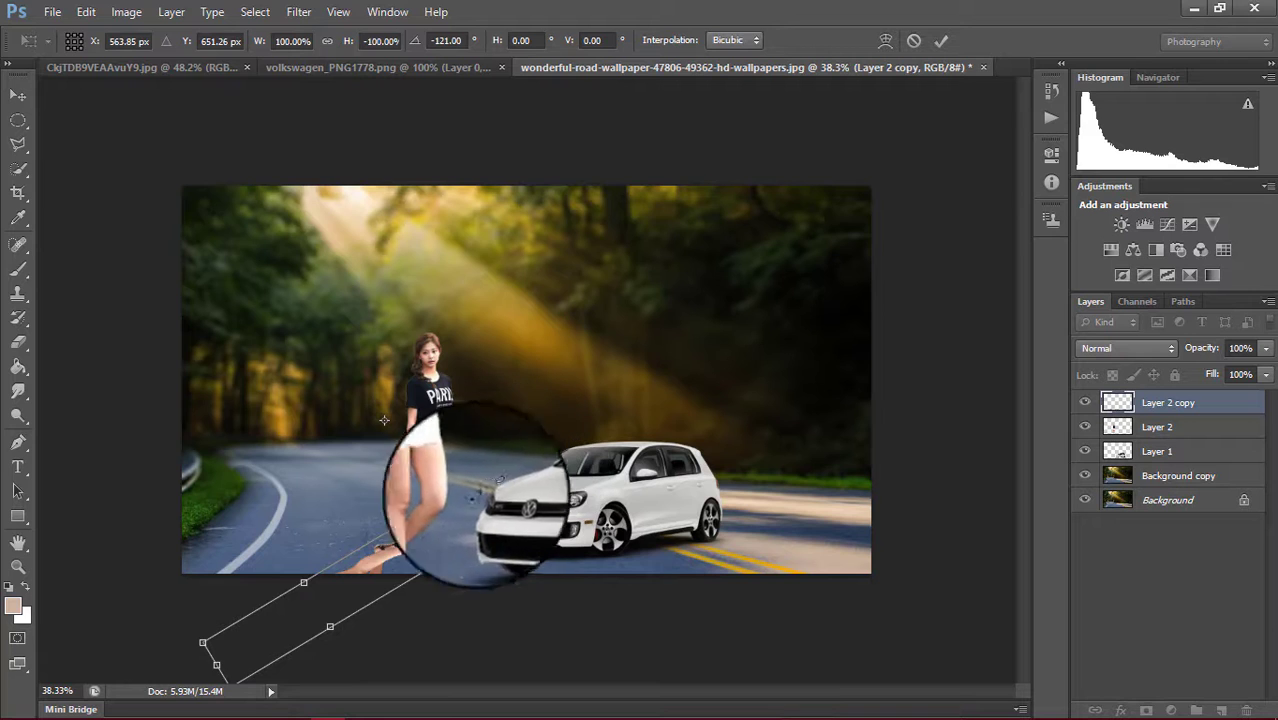
mouse_move(400, 478)
mouse_down()
mouse_move(405, 507)
mouse_move(315, 597)
mouse_move(381, 578)
mouse_up()
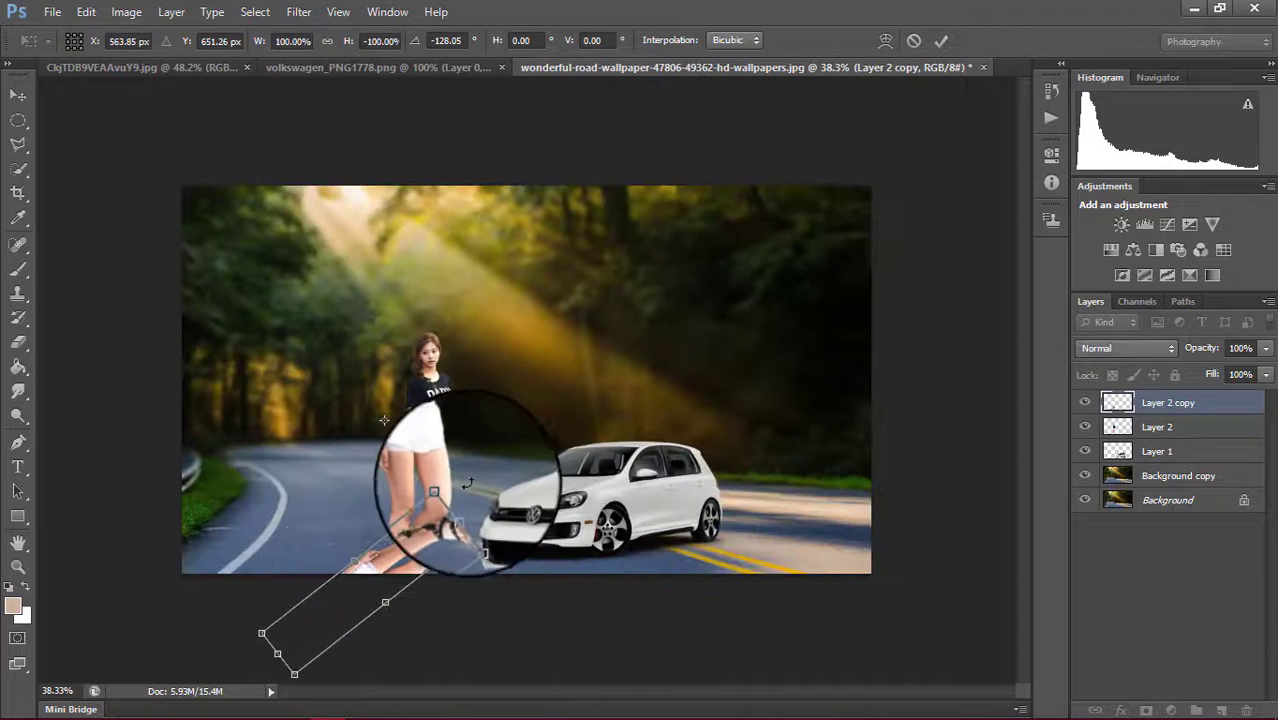
mouse_move(456, 470)
mouse_down()
mouse_move(615, 552)
mouse_move(396, 444)
mouse_move(575, 470)
mouse_move(490, 618)
mouse_move(513, 598)
mouse_up()
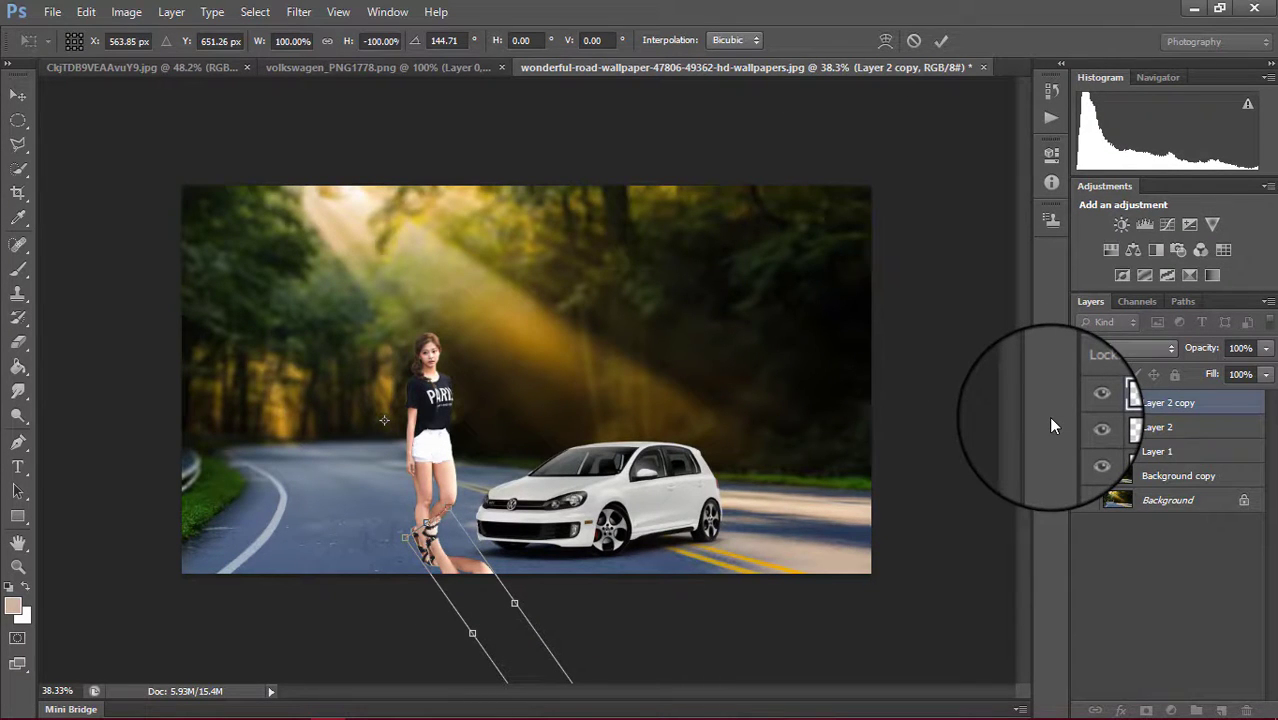
Cancel the transform and delete the Layer 2 copy
click(913, 45)
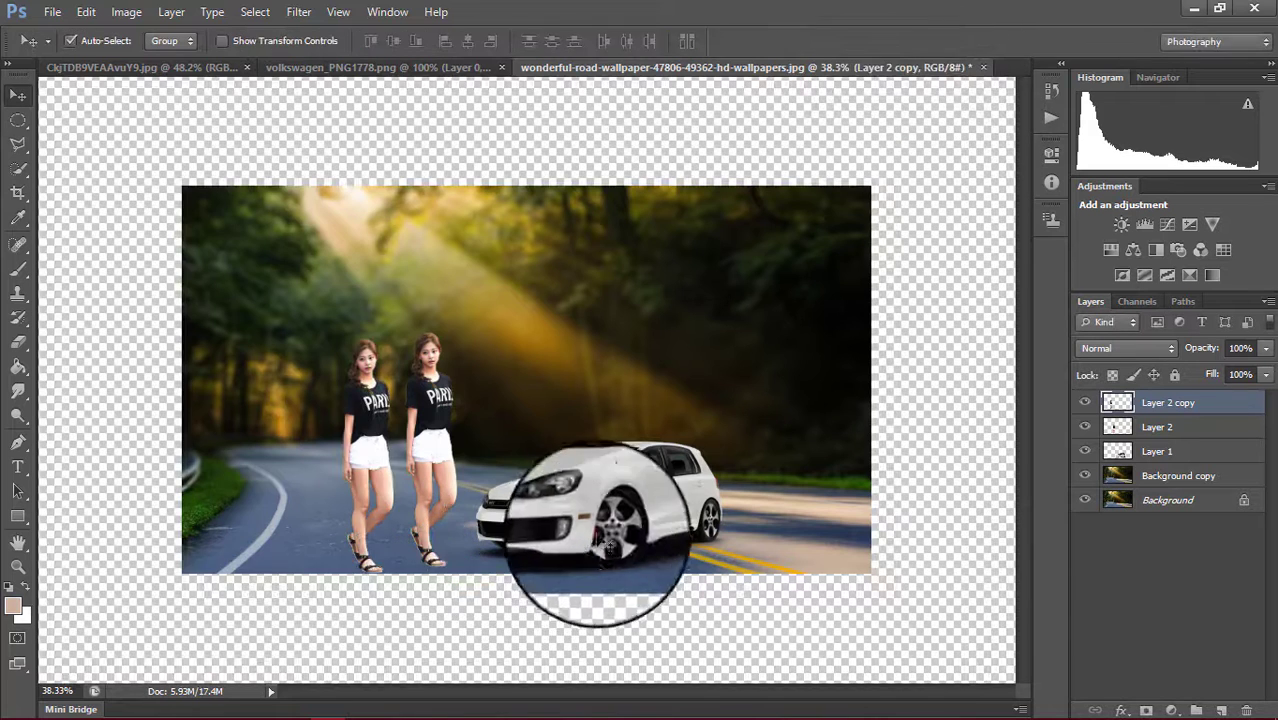
drag(360, 462, 367, 470)
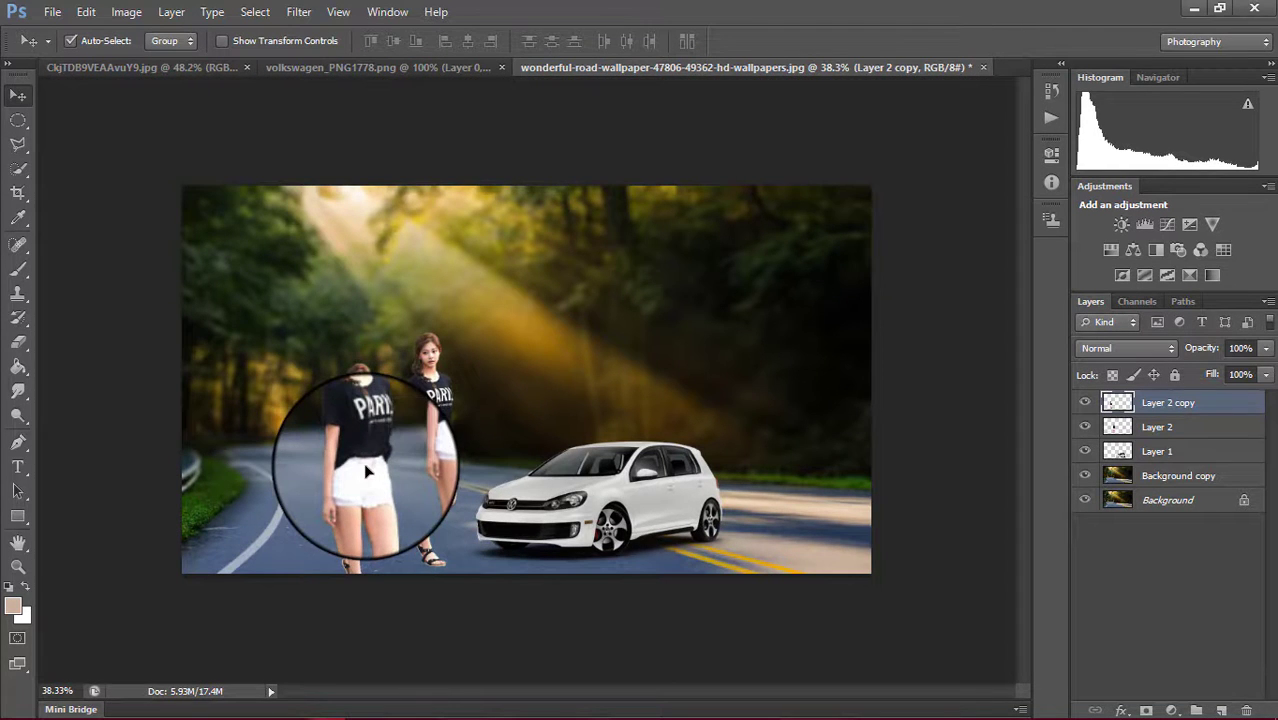
key(Delete)
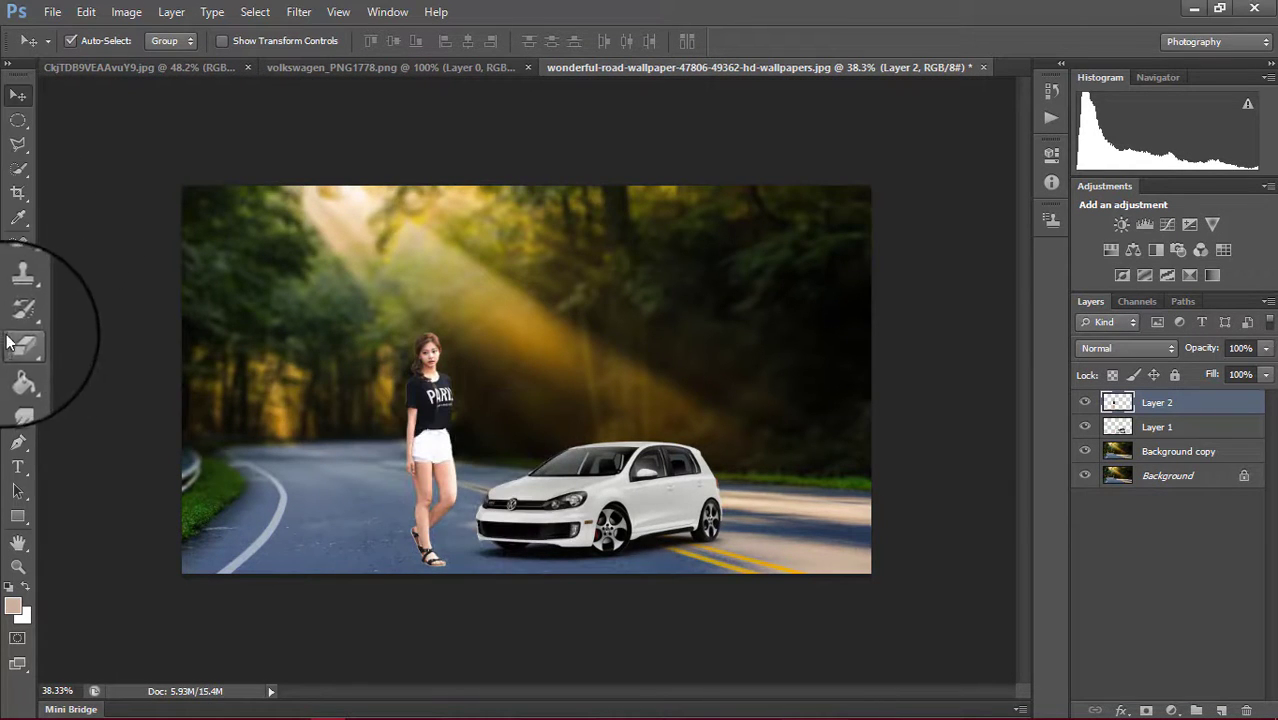
With the Brush tool, set the foreground colour to near-black #0a0908
click(19, 274)
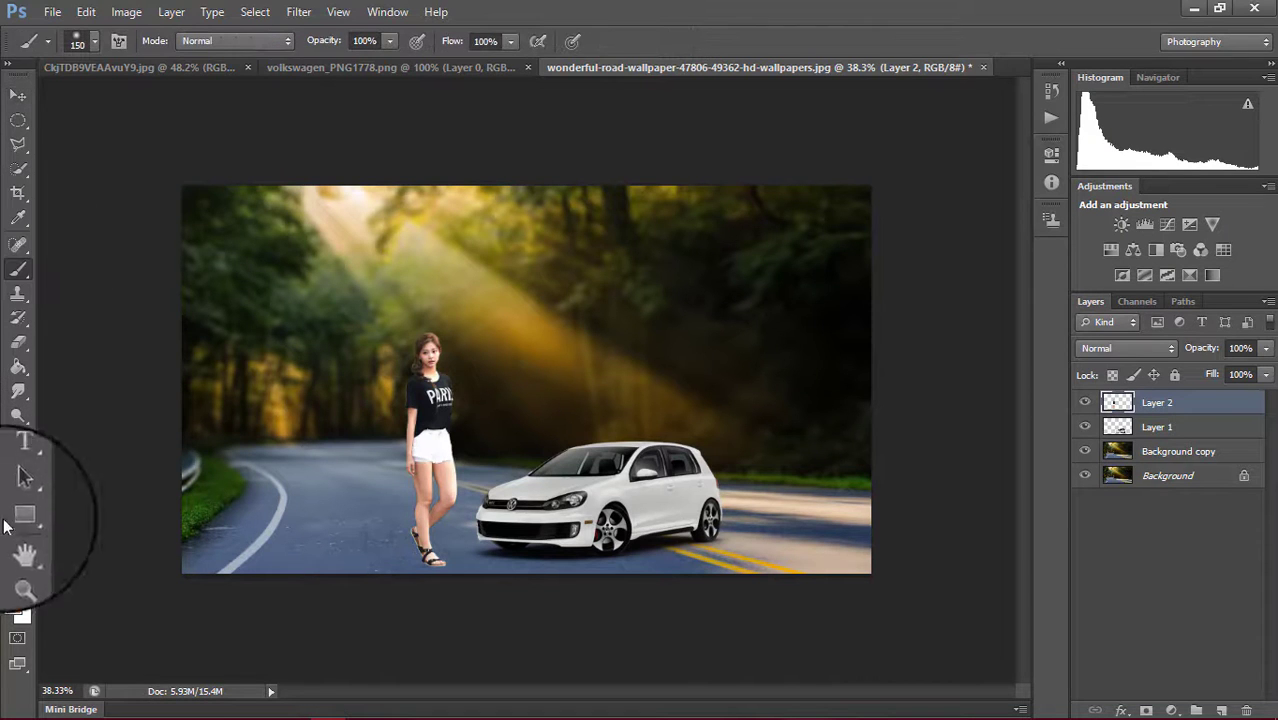
click(14, 606)
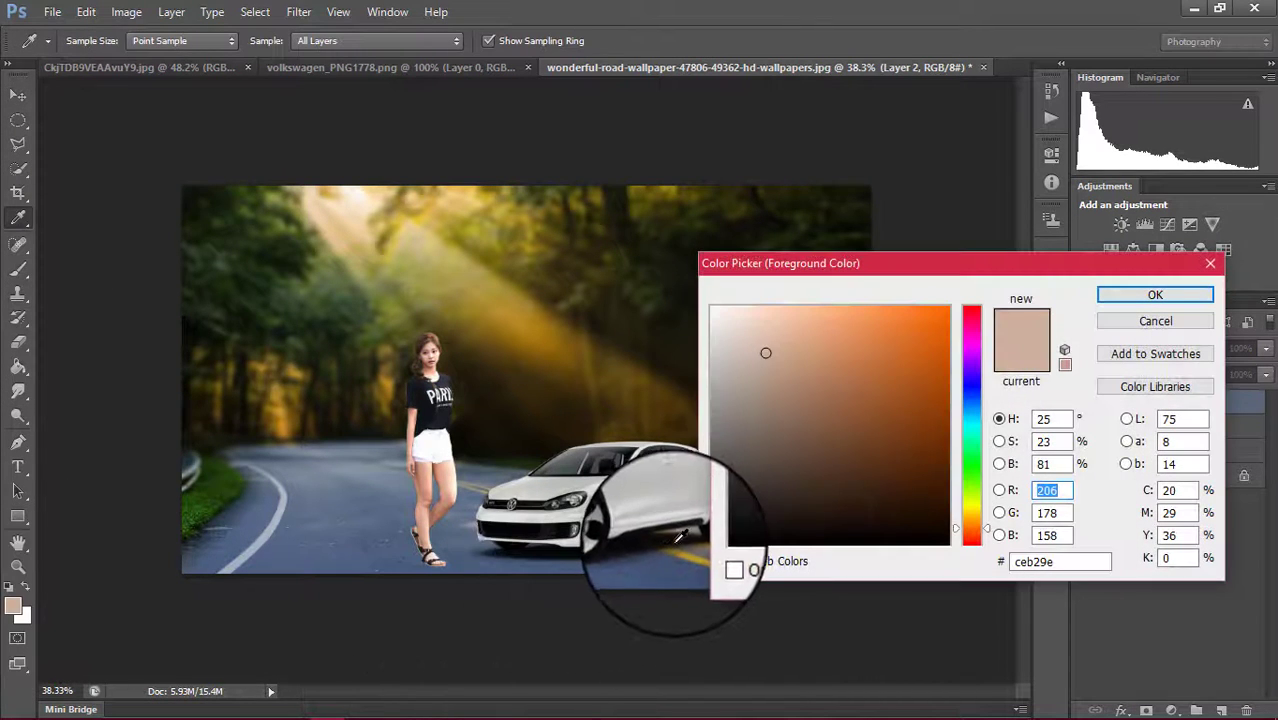
click(756, 531)
click(1155, 295)
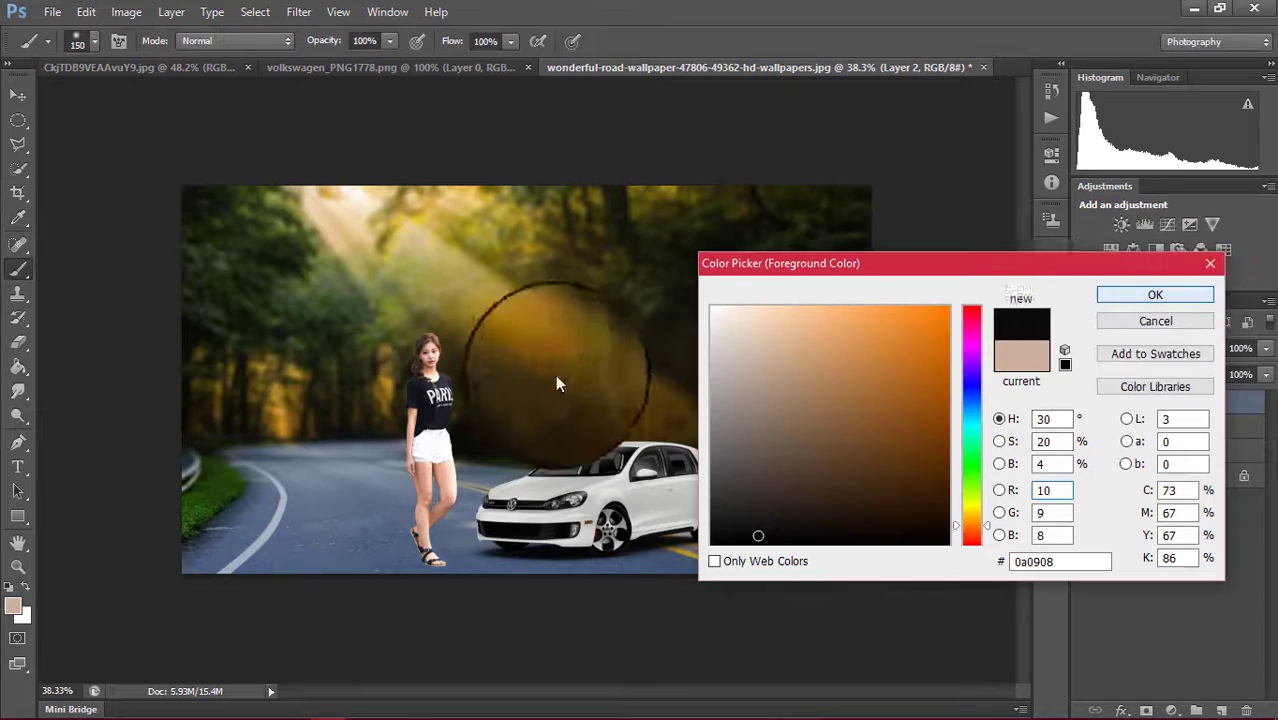
scroll(524, 571, up, 3)
scroll(485, 542, up, 3)
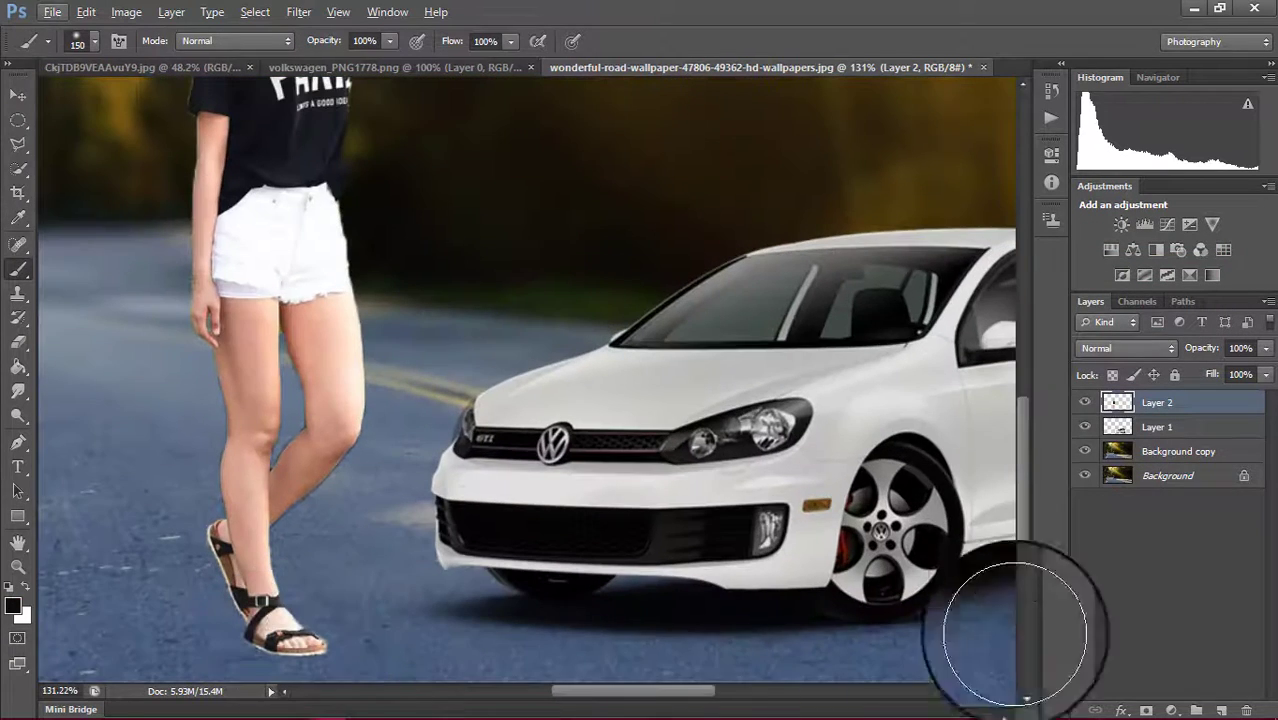
Add a shading layer, discard a trial black stroke by the sandal, and shrink the brush
click(1222, 710)
scroll(500, 508, up, 1)
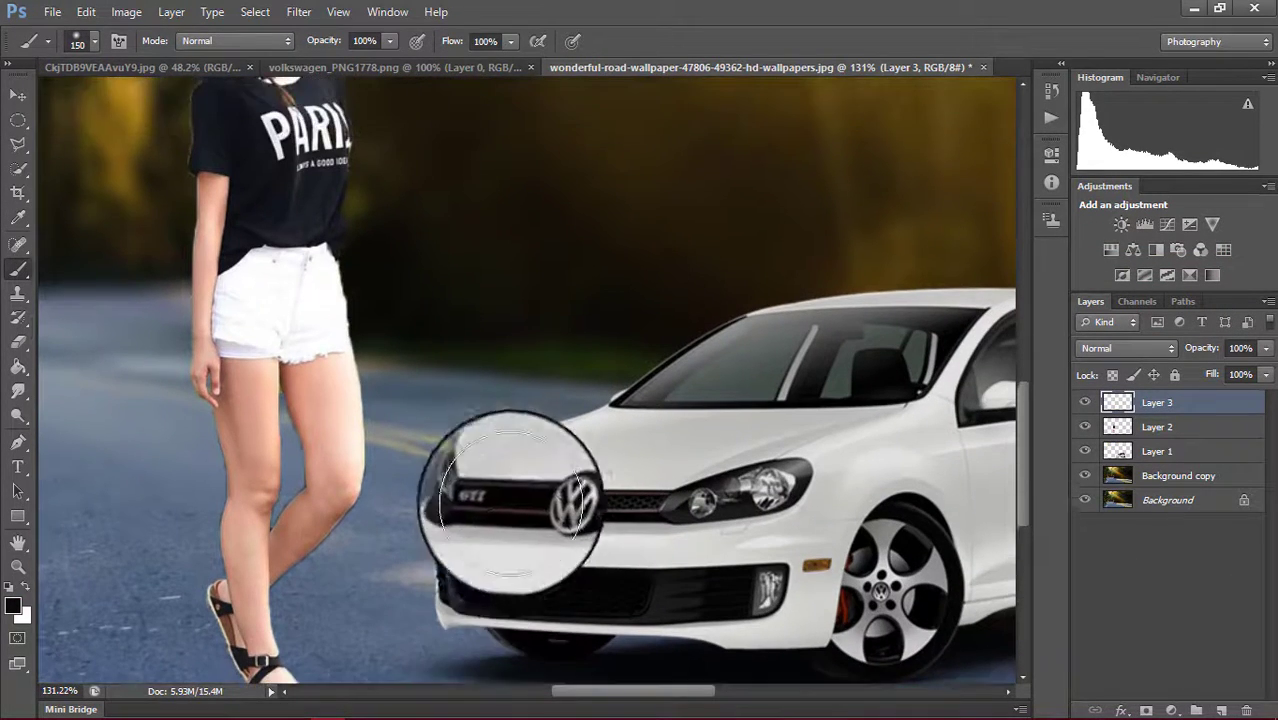
scroll(300, 570, down, 2)
scroll(315, 580, down, 1)
drag(316, 578, 324, 567)
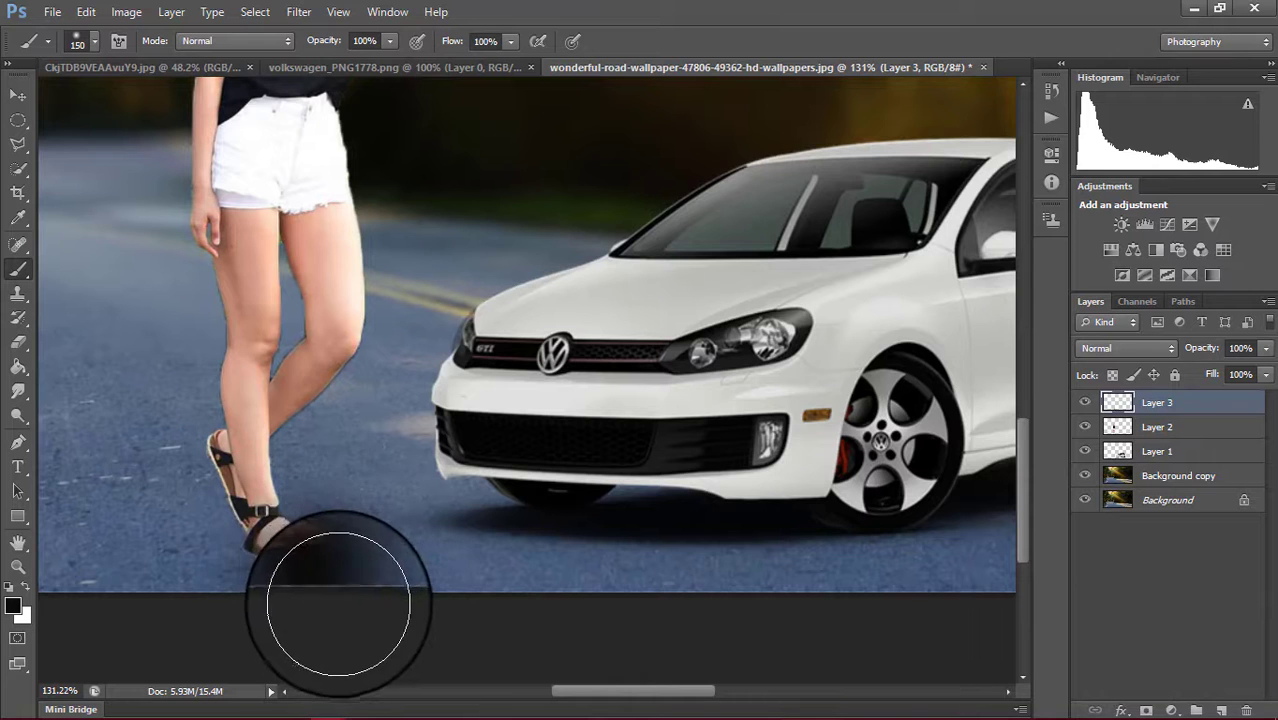
key(Delete)
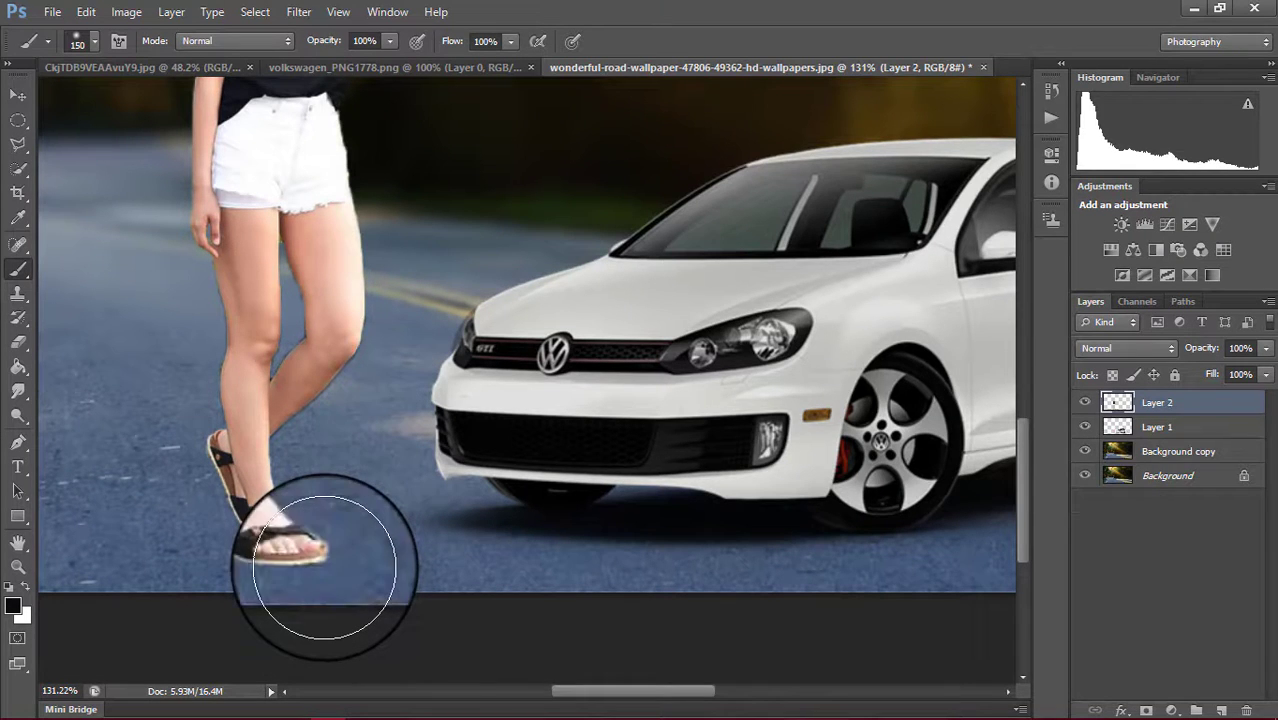
key(bracketleft)
key(bracketleft)
key(bracketleft)
key(bracketleft)
key(bracketleft)
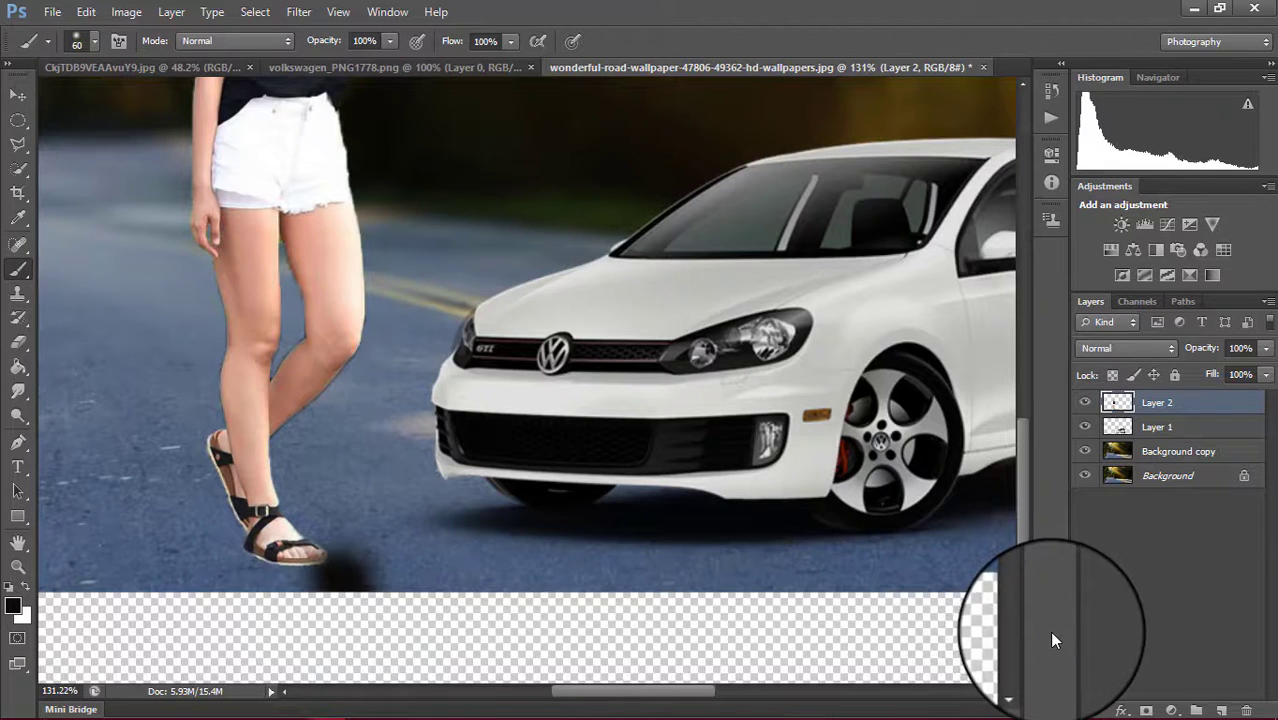
click(1223, 710)
Paint a soft black shadow under the girl's sandals and around the heel
drag(264, 571, 323, 533)
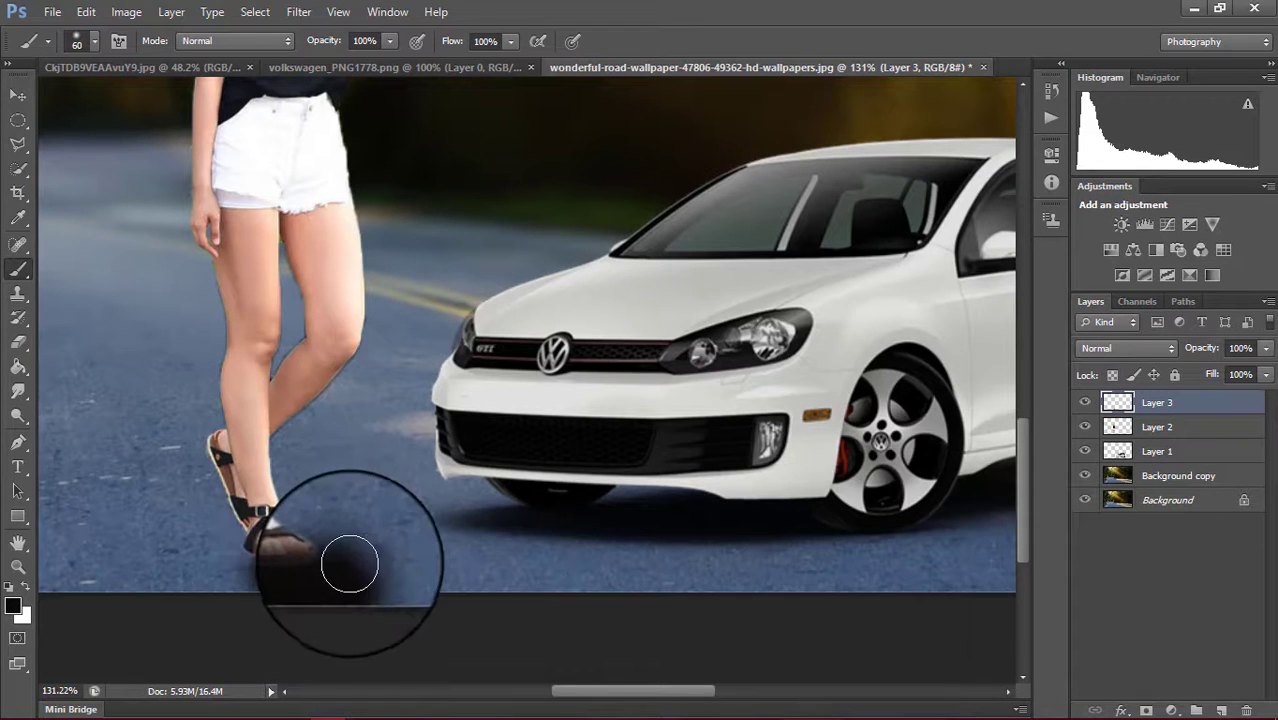
drag(348, 556, 390, 598)
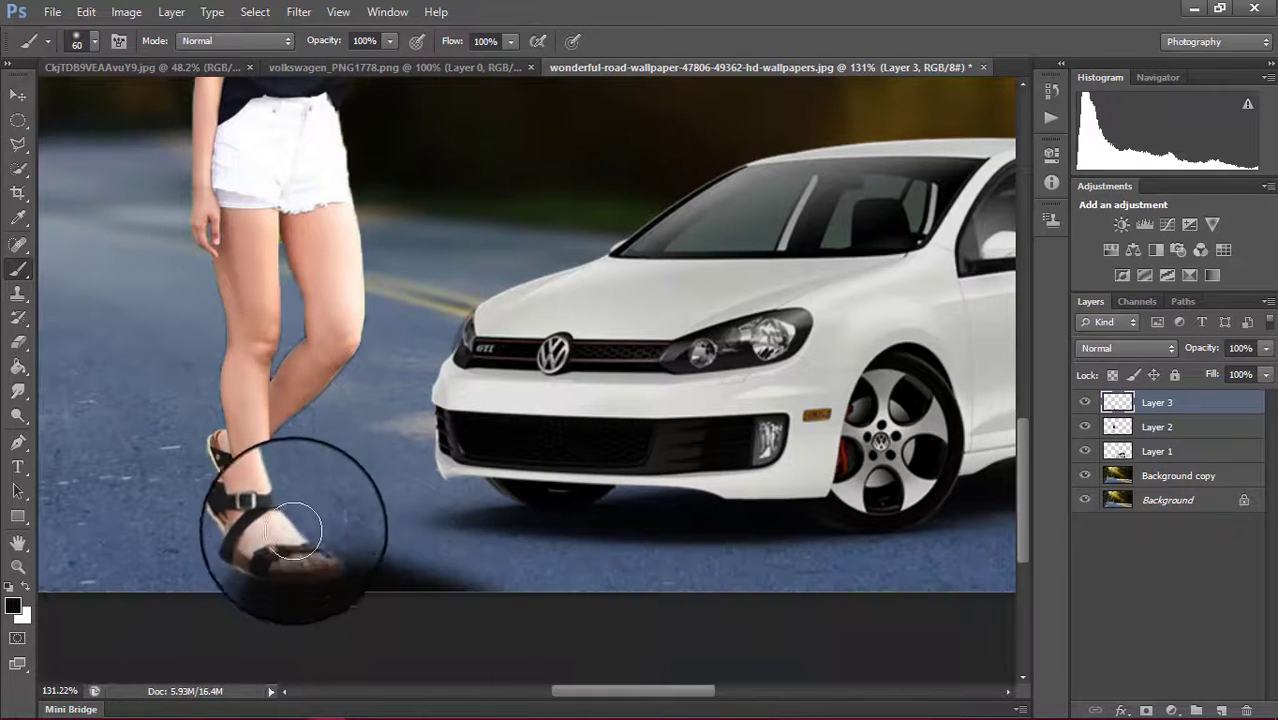
key(bracketleft)
key(bracketleft)
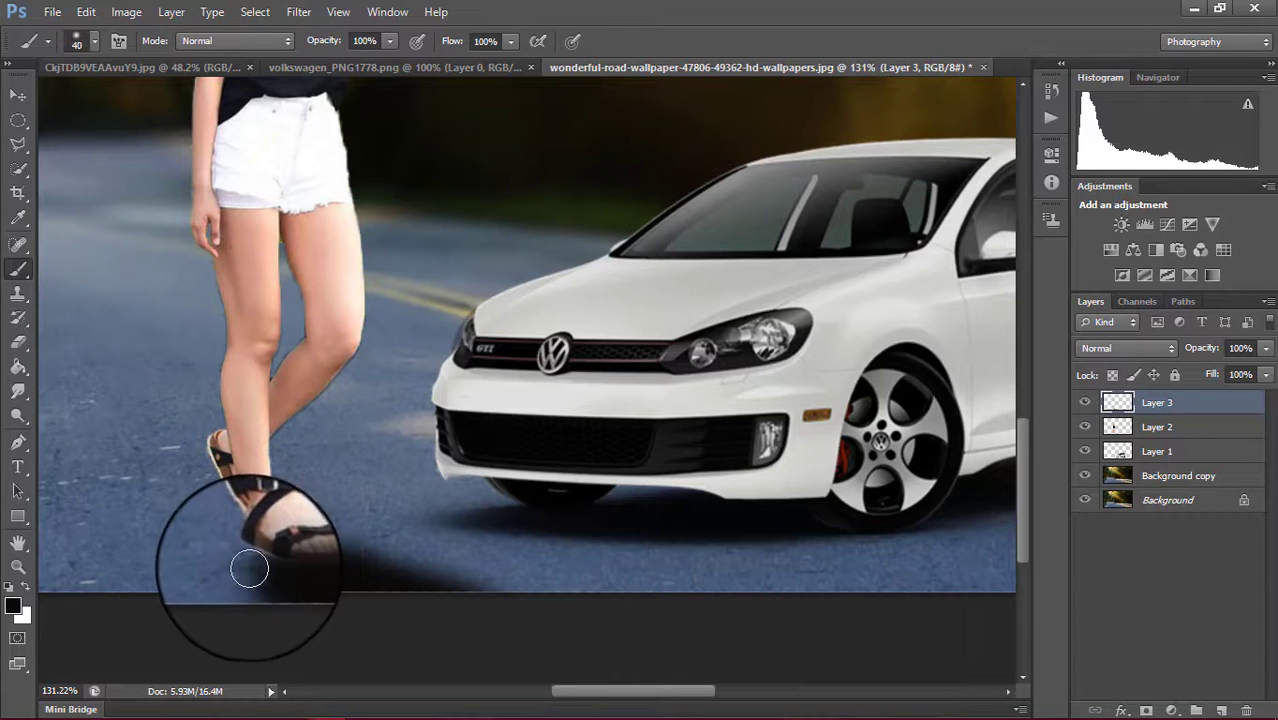
drag(257, 556, 228, 513)
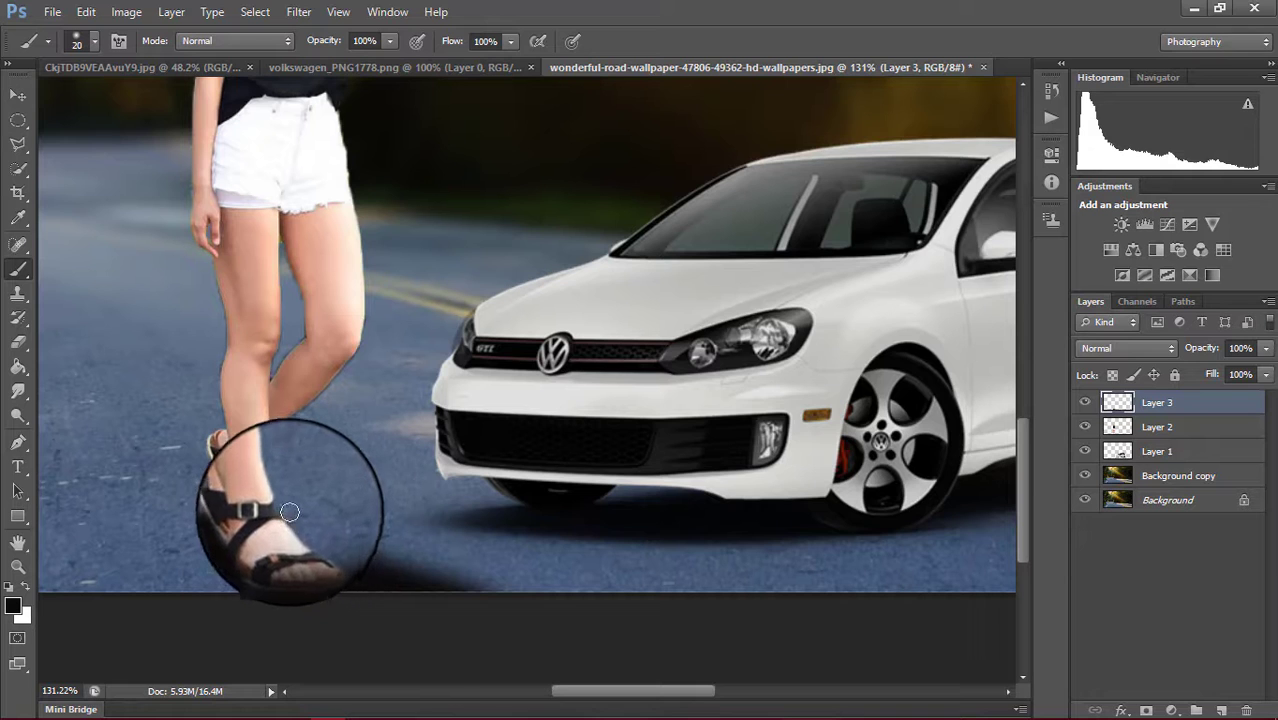
mouse_move(289, 512)
mouse_down()
mouse_move(257, 563)
mouse_move(328, 585)
mouse_up()
Lower the shadow layer's opacity to 65%
scroll(400, 565, down, 3)
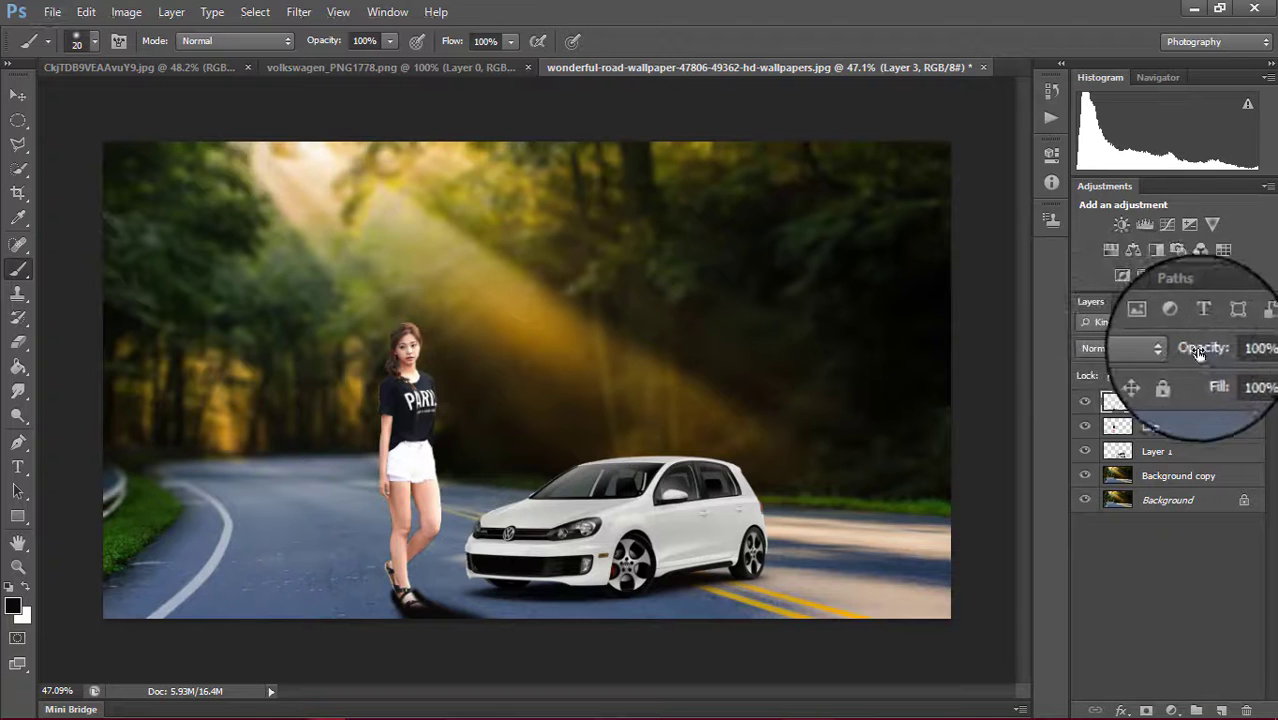
drag(1199, 354, 1199, 354)
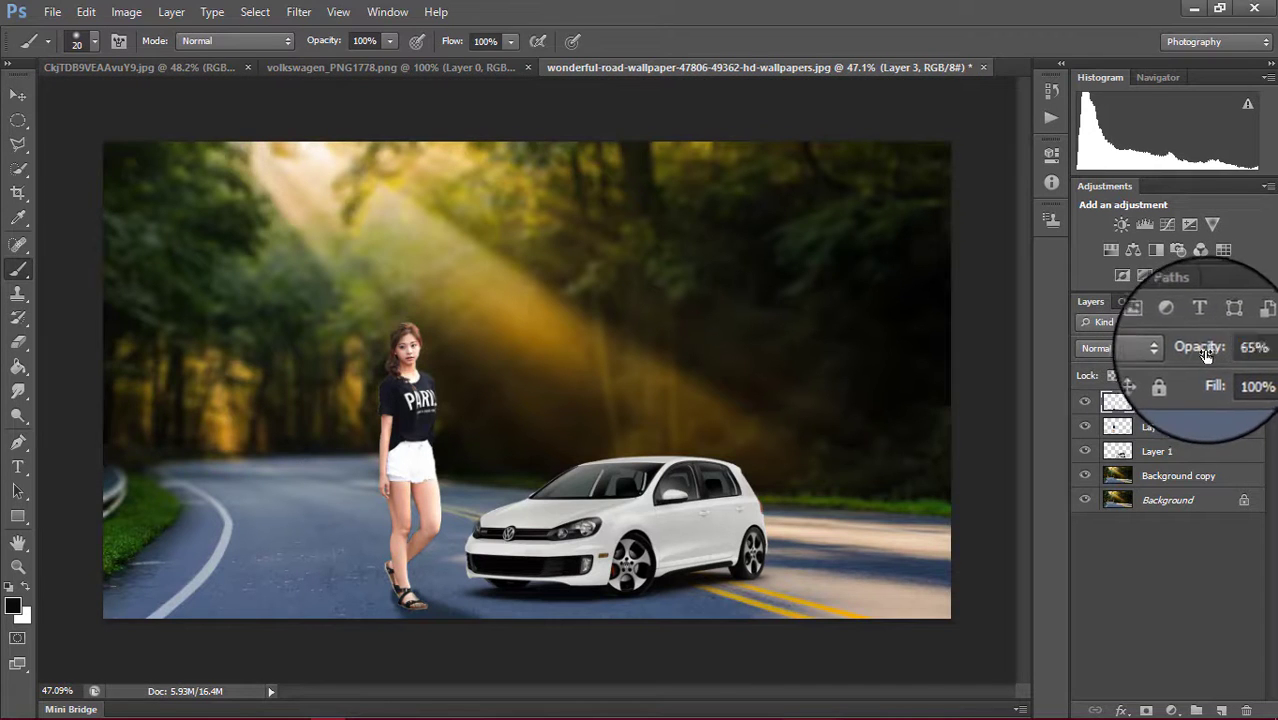
click(18, 95)
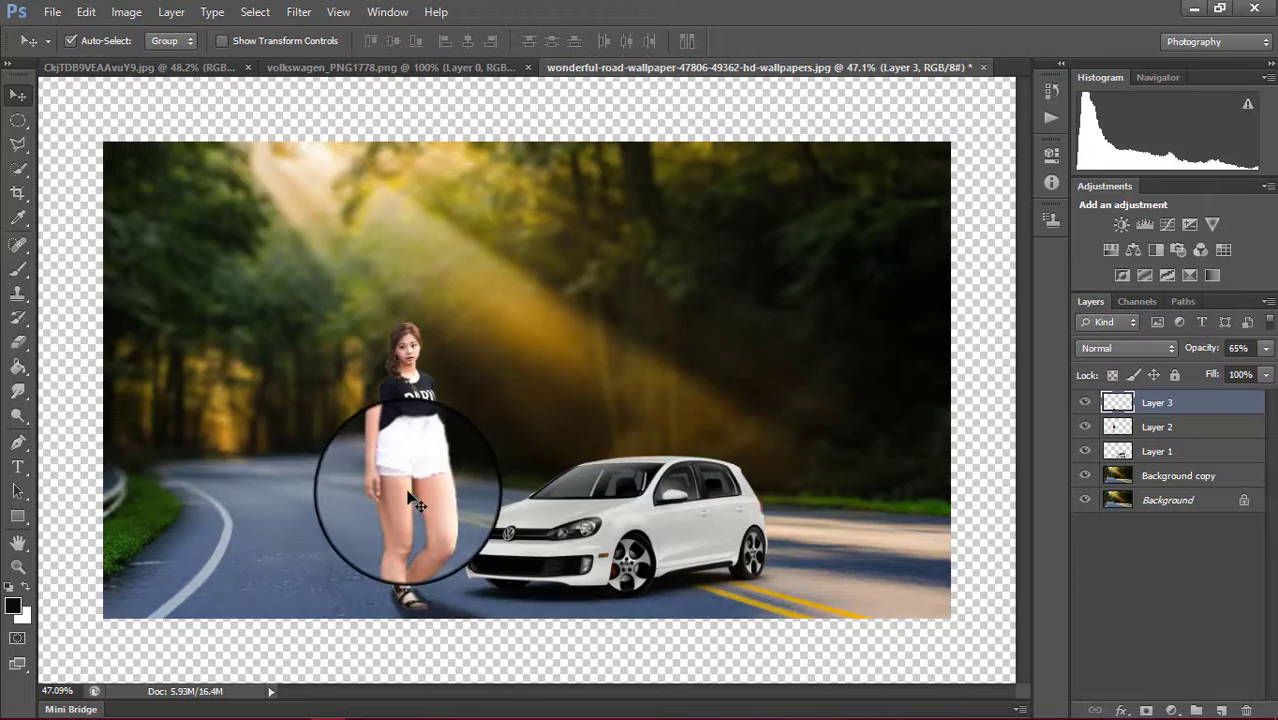
Zoom into the girl's shoulder, select a 5 px Eraser, and deselect the shadow layer
scroll(380, 413, up, 3)
scroll(385, 413, up, 2)
scroll(360, 400, up, 2)
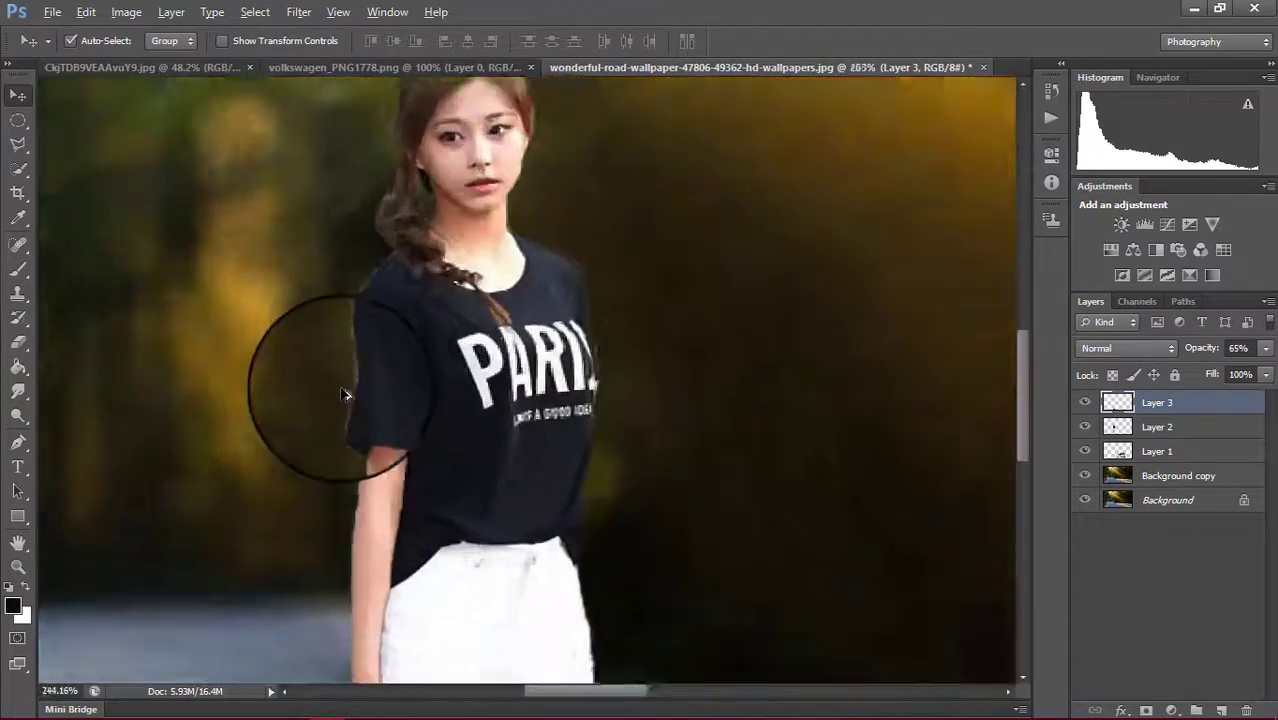
scroll(345, 395, up, 1)
scroll(319, 362, up, 2)
click(15, 245)
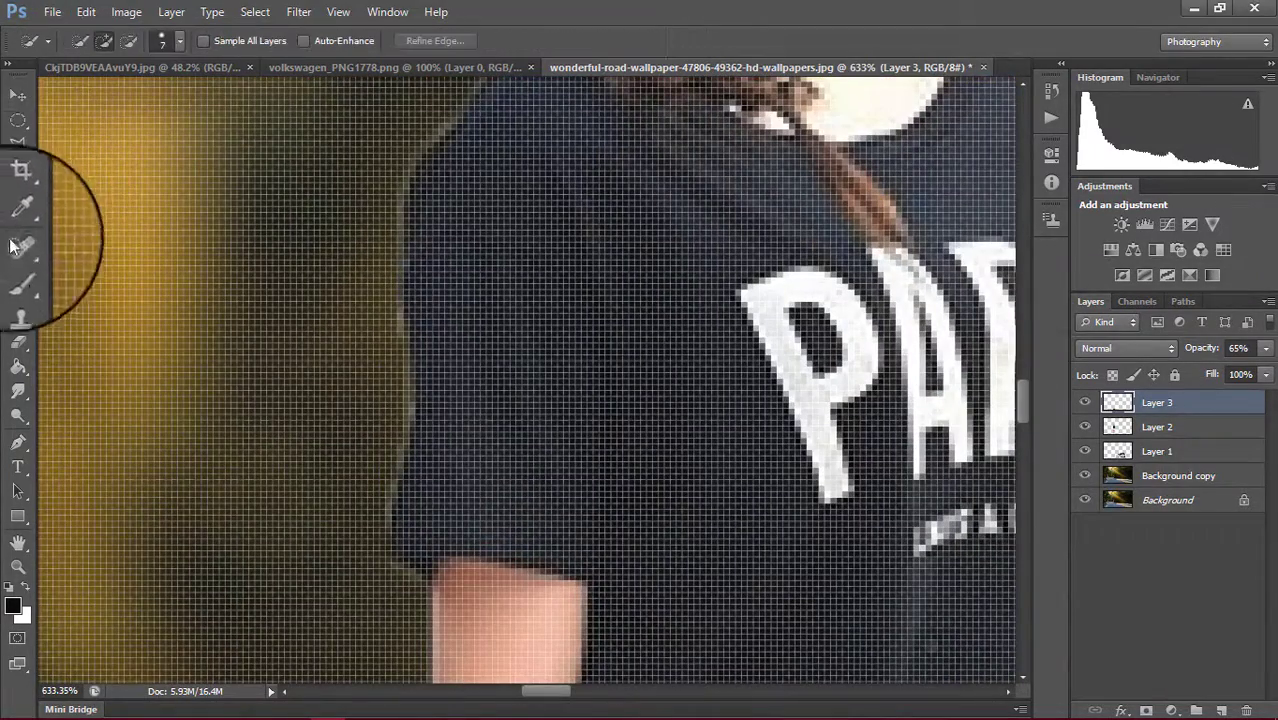
click(18, 342)
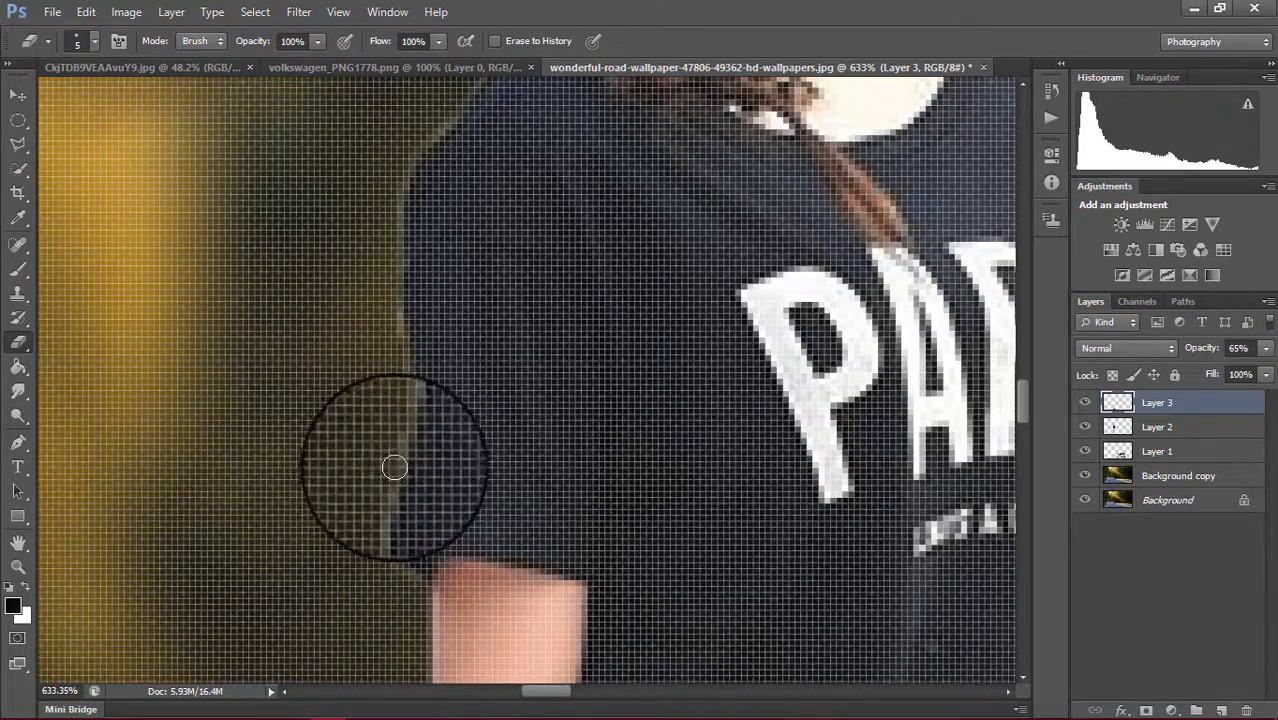
scroll(379, 490, down, 2)
scroll(379, 465, down, 2)
scroll(379, 465, down, 1)
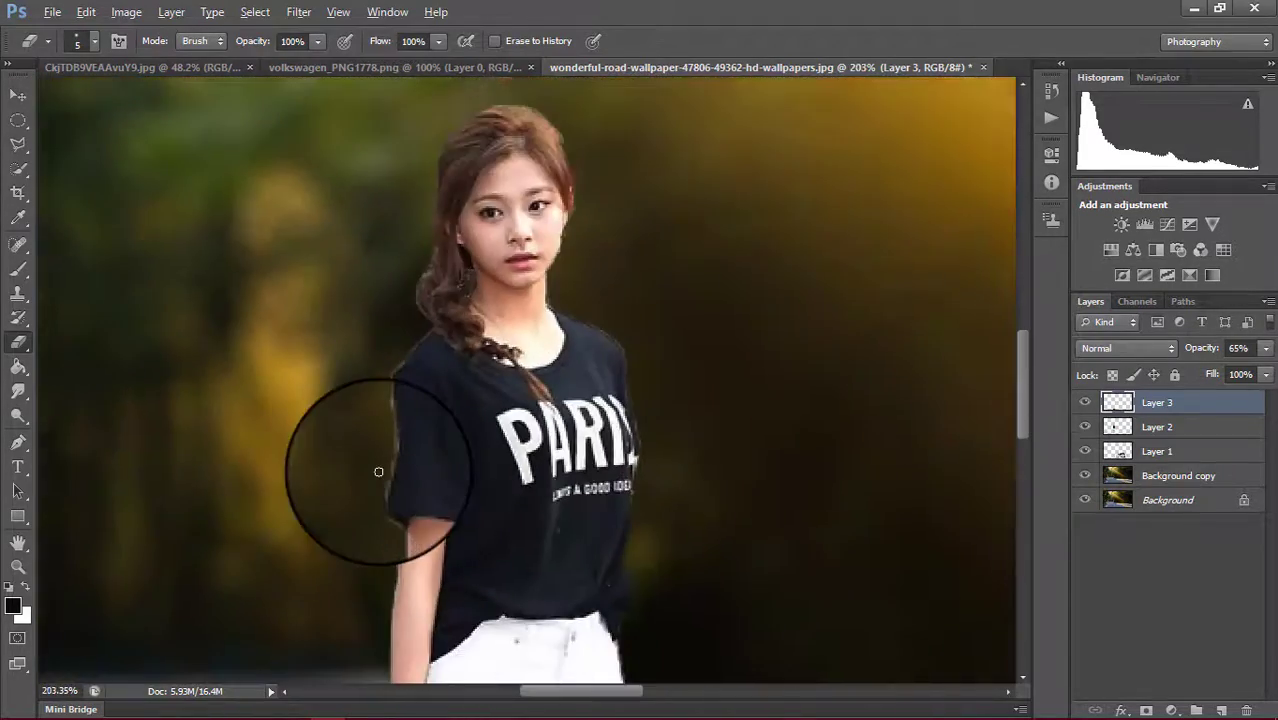
scroll(372, 450, up, 3)
scroll(369, 437, up, 2)
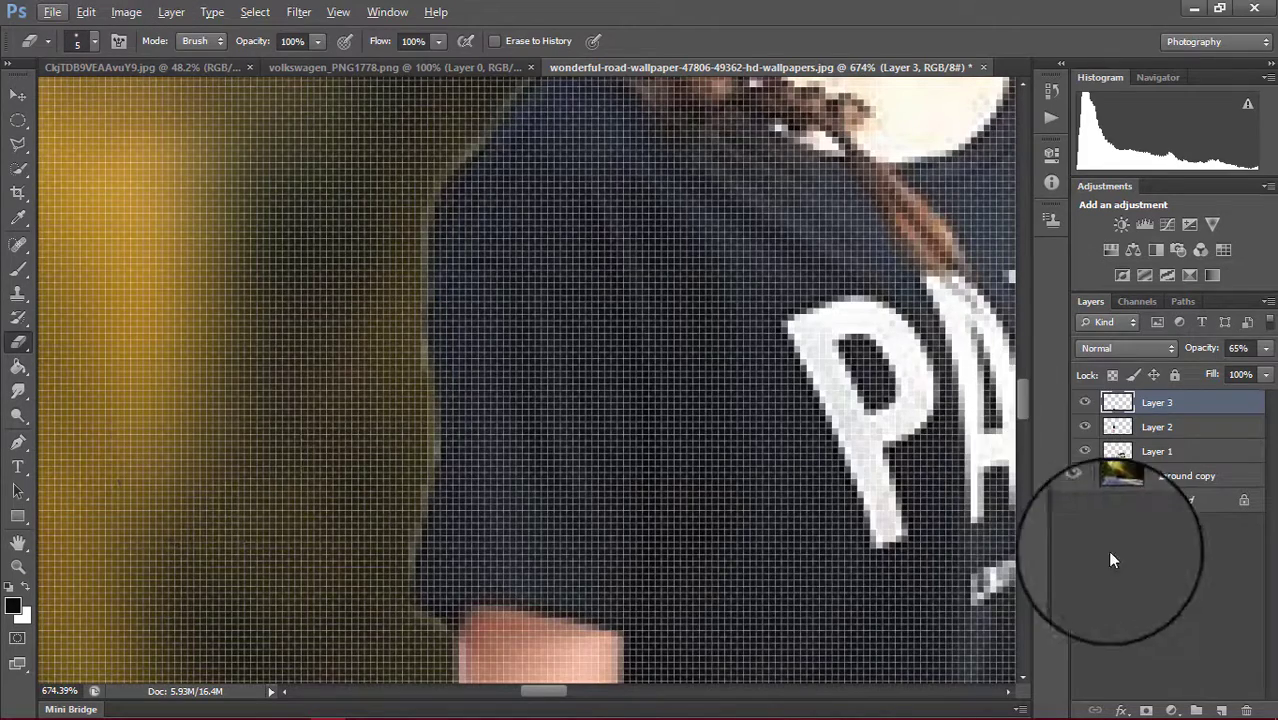
click(1155, 538)
Make Layer 2 active and erase dark fringe along the shoulder, shirt and hair edge
click(1157, 427)
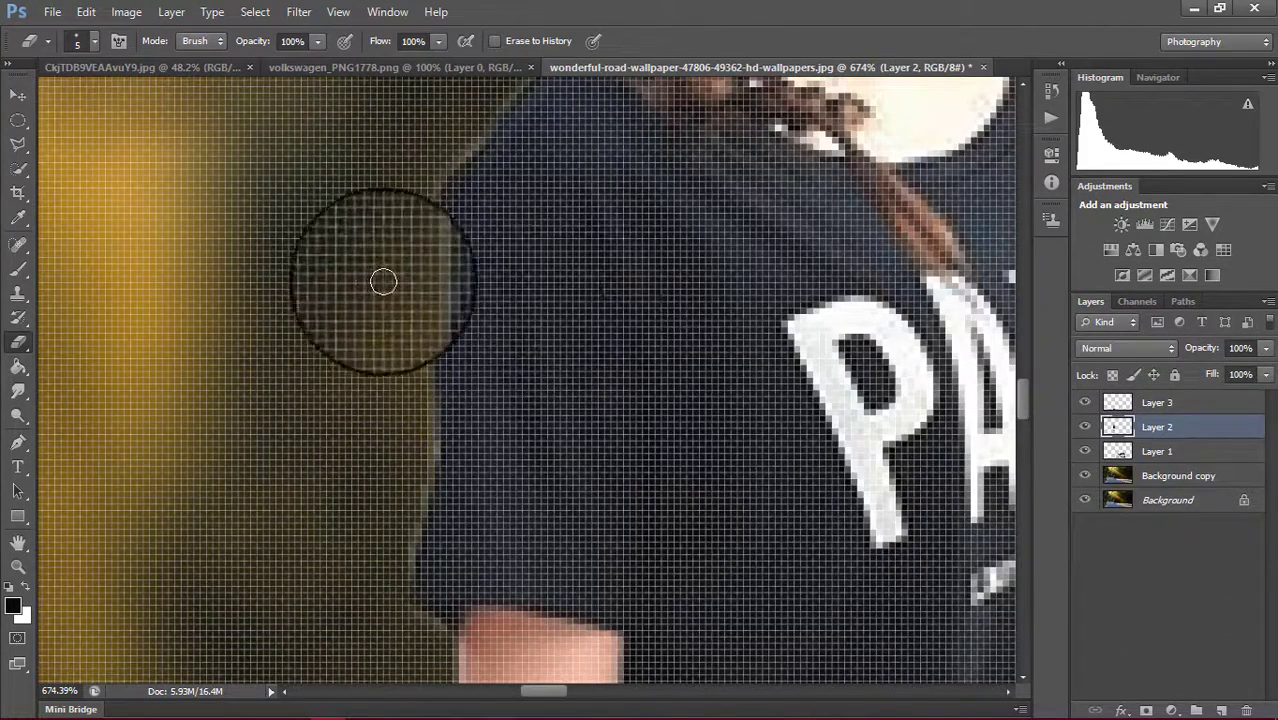
mouse_move(407, 297)
mouse_down()
mouse_move(422, 453)
mouse_move(408, 462)
mouse_move(406, 553)
mouse_up()
scroll(359, 354, up, 2)
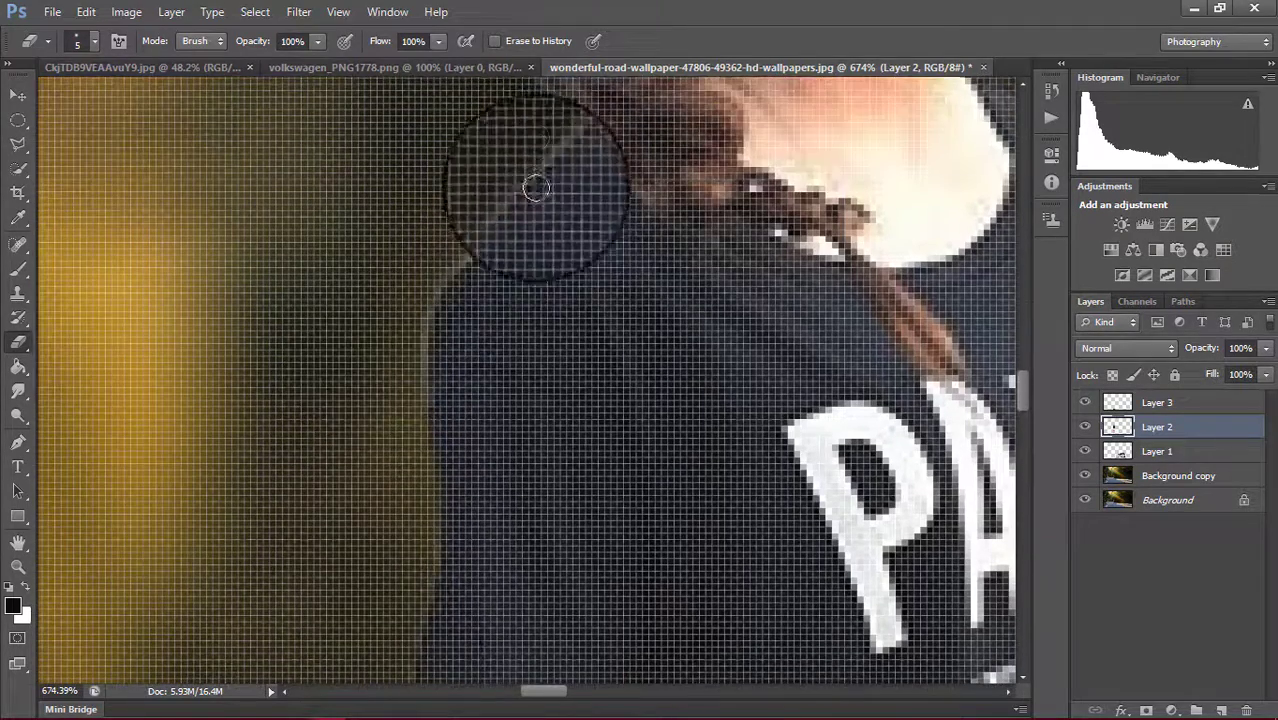
mouse_move(554, 141)
mouse_down()
mouse_move(503, 202)
mouse_move(405, 243)
mouse_move(428, 228)
mouse_move(412, 341)
mouse_up()
Erase the dark shading spilling over the top of the girl's arm
scroll(471, 208, down, 1)
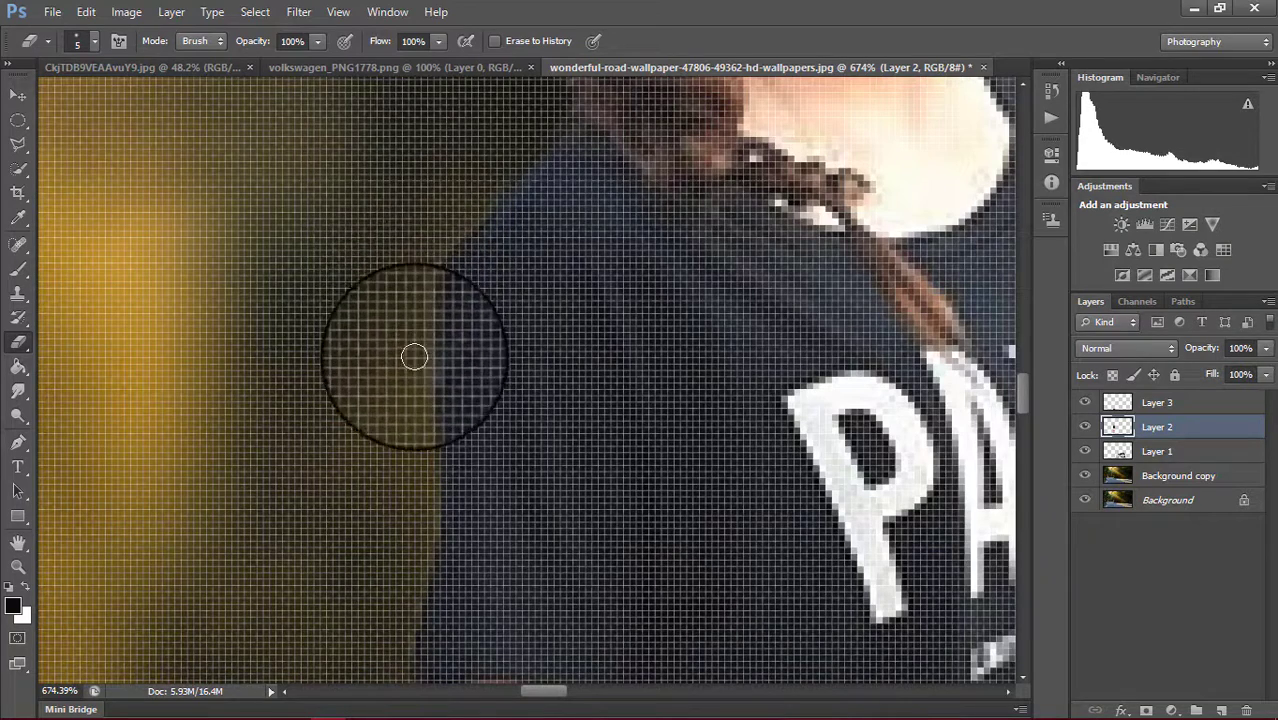
scroll(416, 369, down, 4)
scroll(428, 365, down, 3)
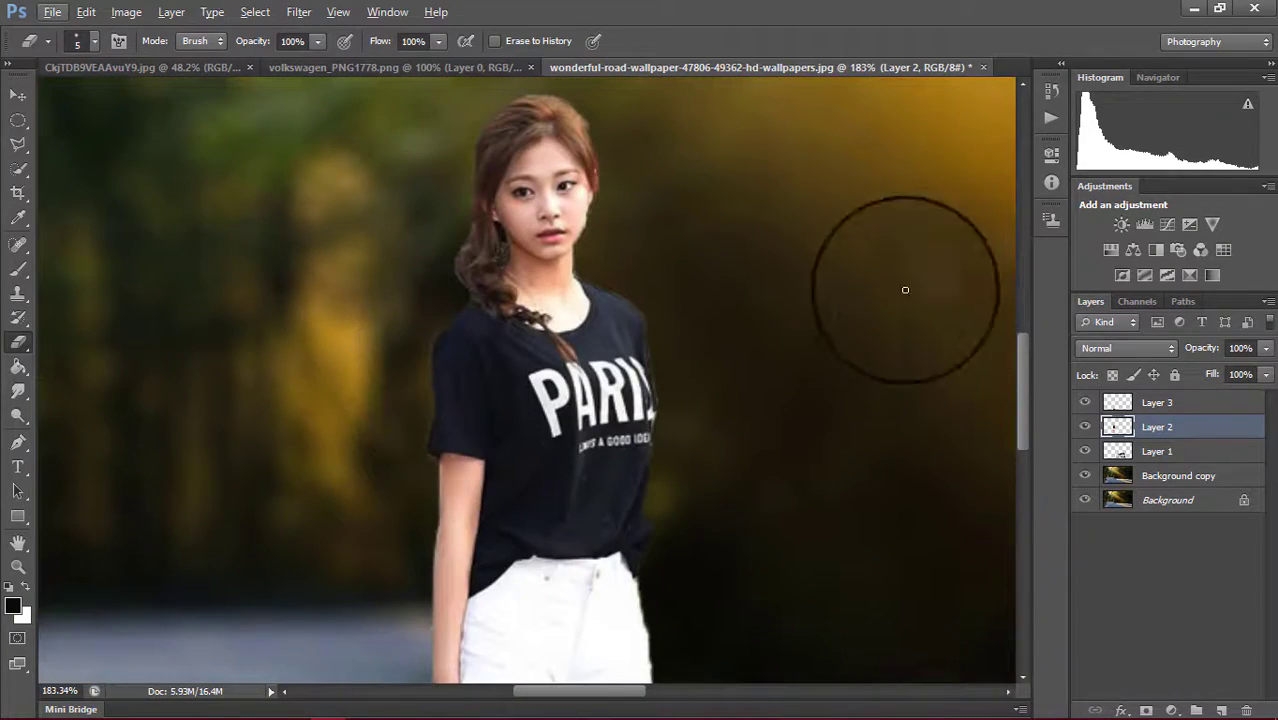
scroll(408, 486, up, 4)
scroll(414, 477, up, 2)
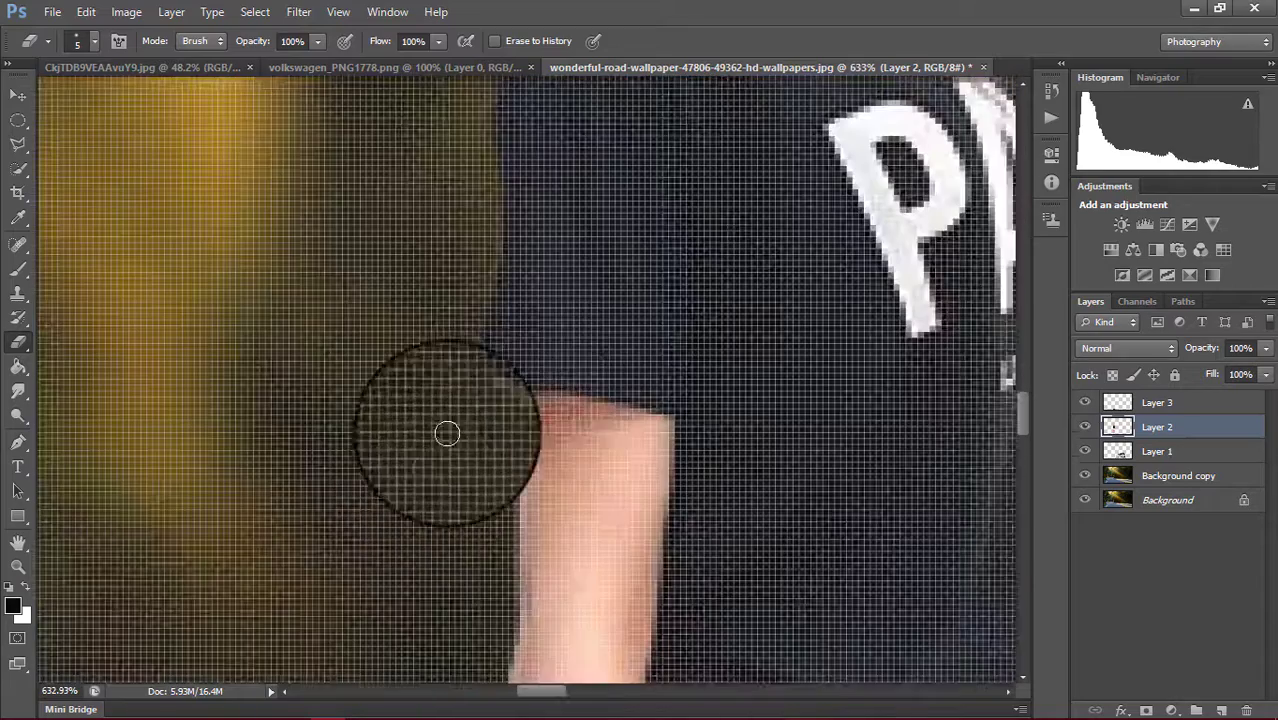
mouse_move(473, 407)
mouse_down()
mouse_move(491, 422)
mouse_move(474, 312)
mouse_up()
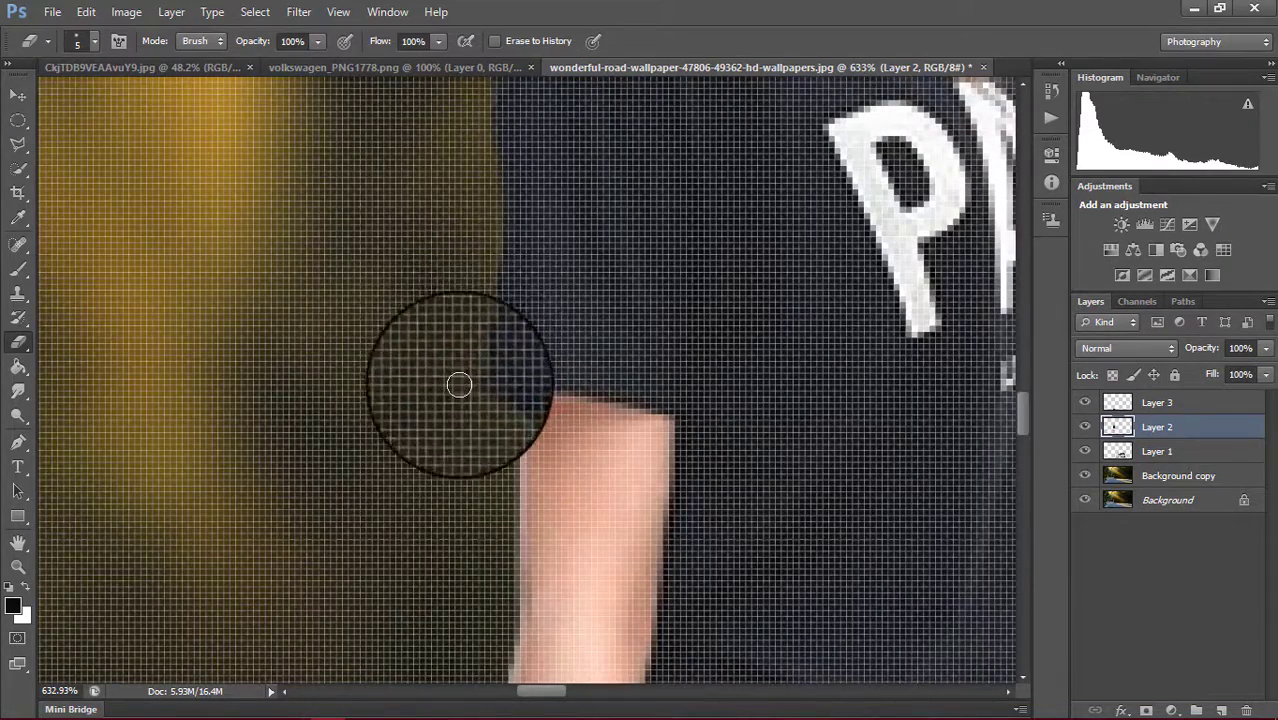
scroll(459, 384, down, 1)
scroll(494, 448, down, 1)
scroll(494, 456, down, 1)
scroll(488, 388, down, 1)
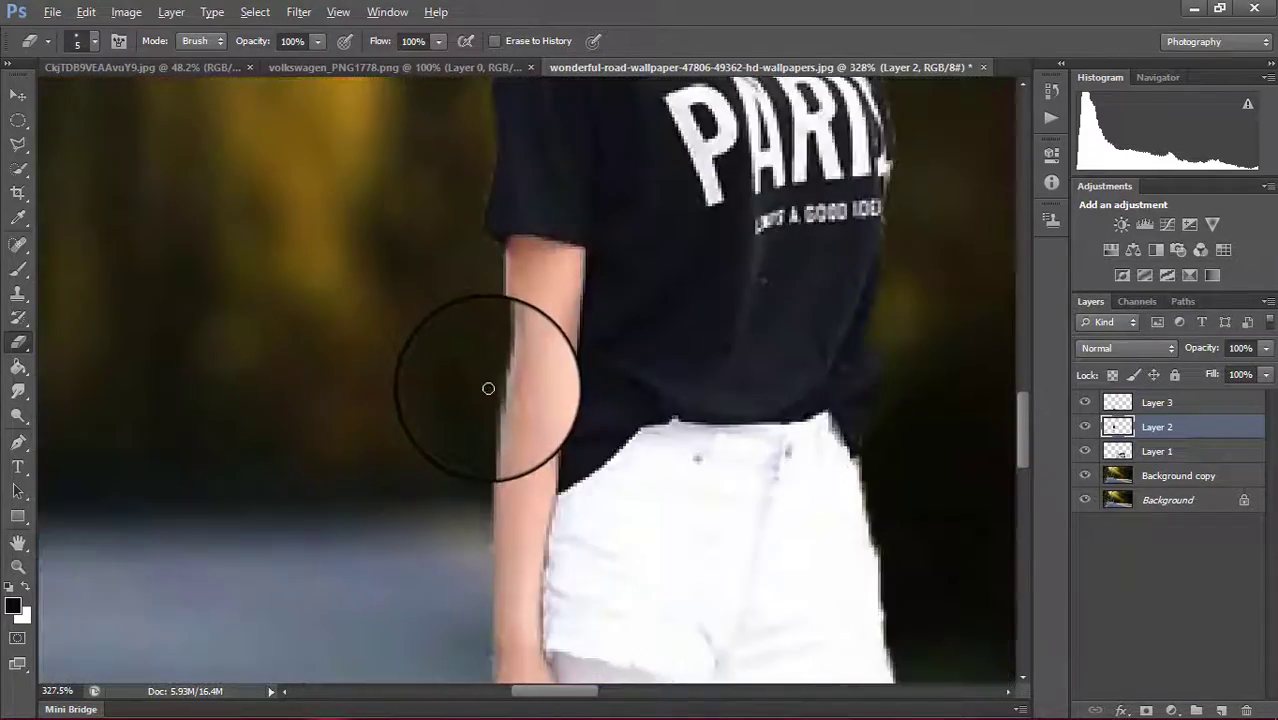
scroll(488, 388, down, 2)
scroll(685, 470, down, 2)
scroll(668, 507, down, 1)
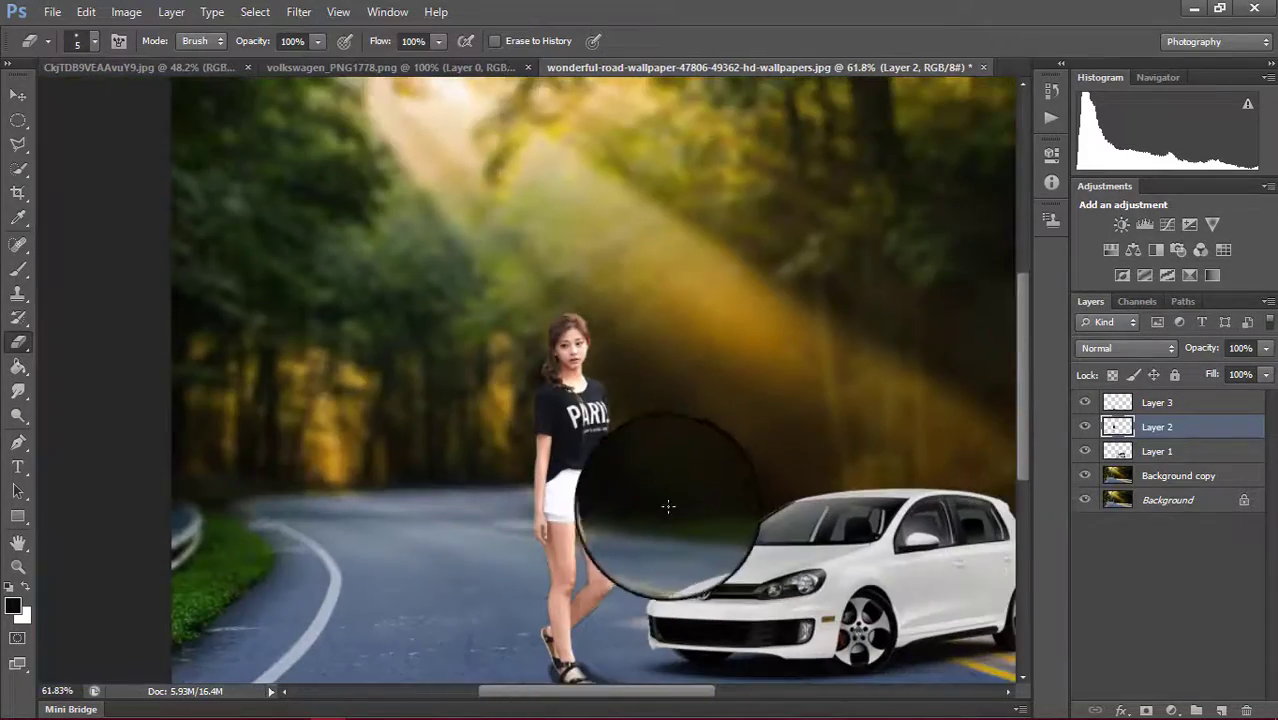
scroll(680, 370, up, 2)
scroll(525, 373, up, 1)
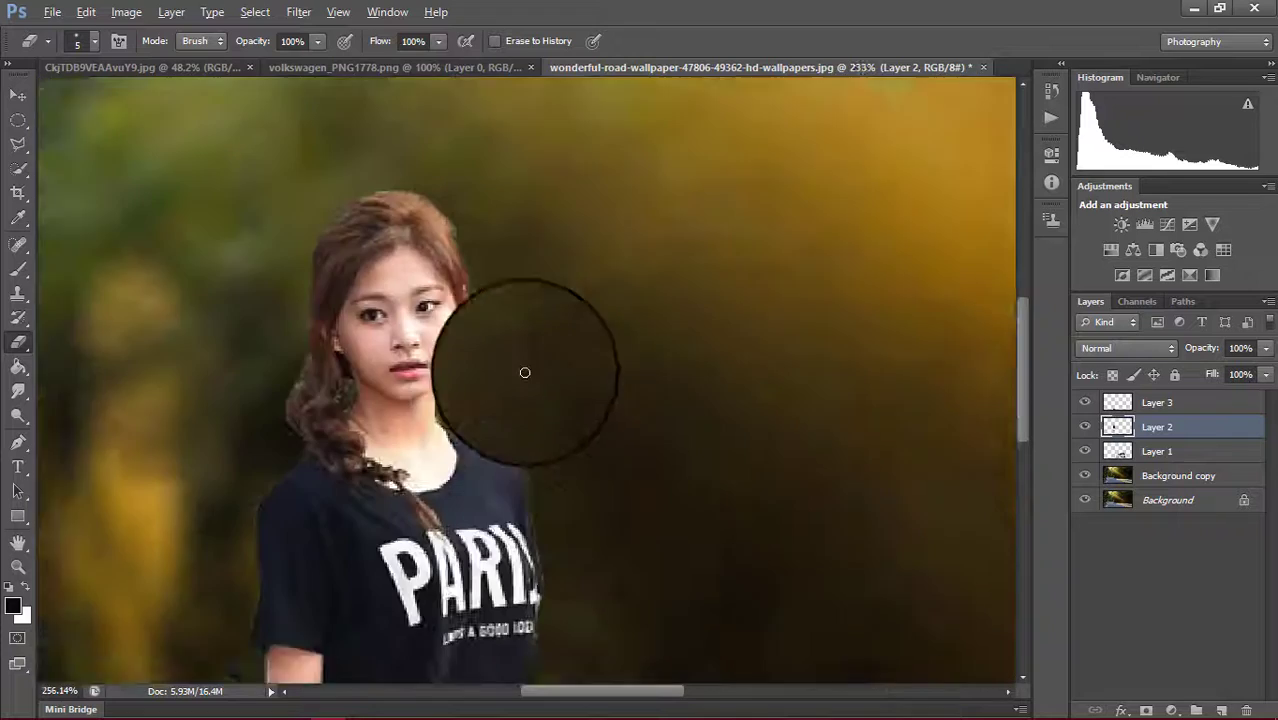
scroll(490, 416, up, 1)
scroll(450, 342, up, 1)
scroll(436, 256, up, 2)
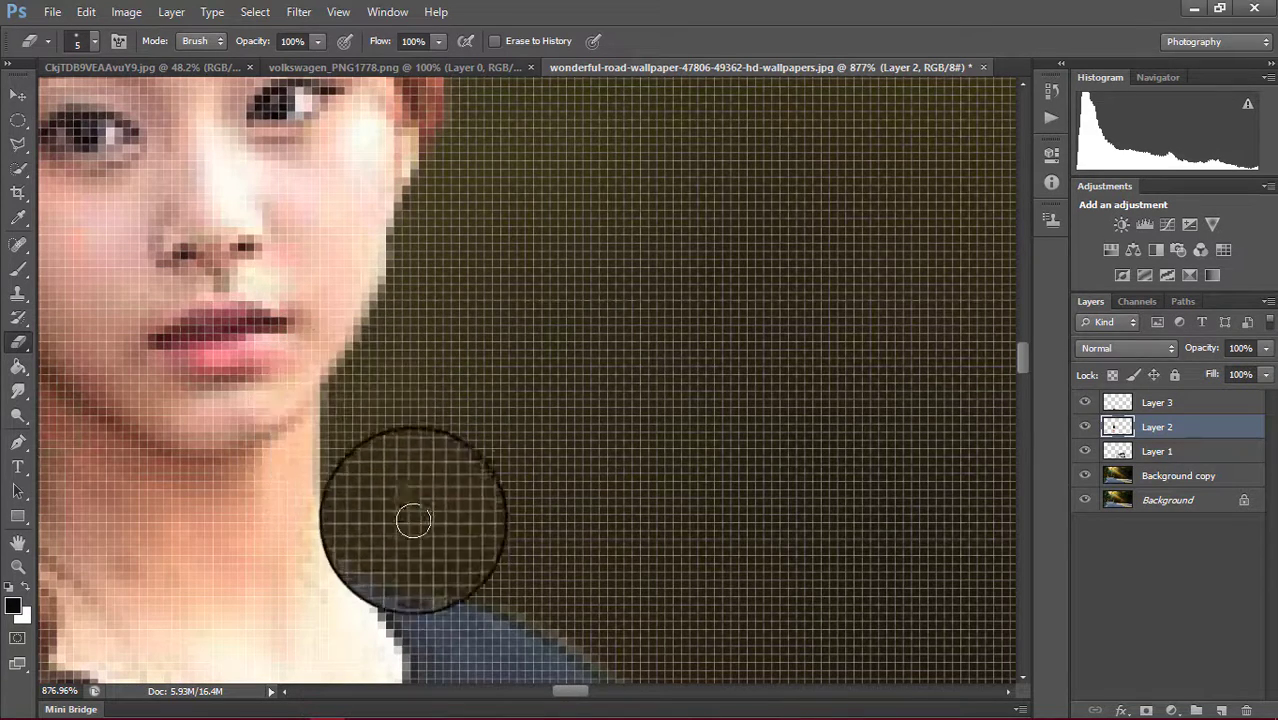
Erase dark fringe along the girl's chin, neck and shorts edges with a 1 px Eraser
scroll(456, 486, down, 3)
scroll(368, 365, down, 1)
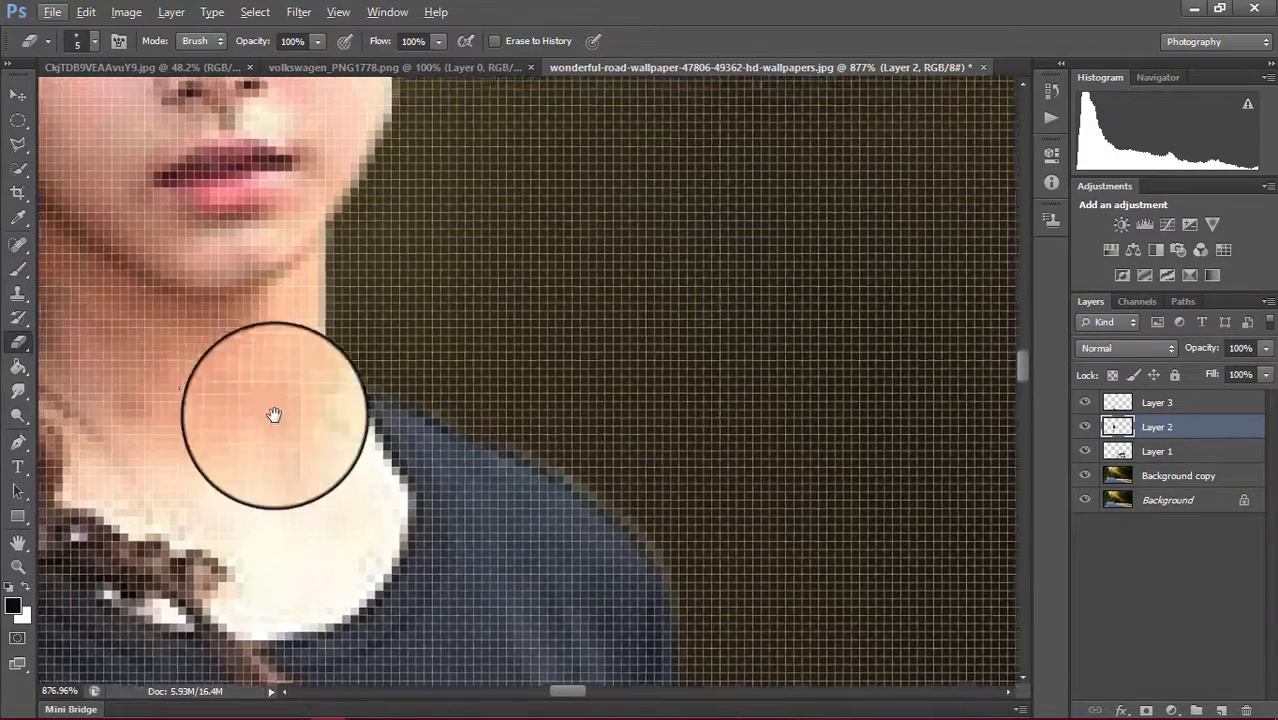
drag(271, 414, 430, 470)
scroll(430, 470, down, 3)
scroll(314, 422, up, 4)
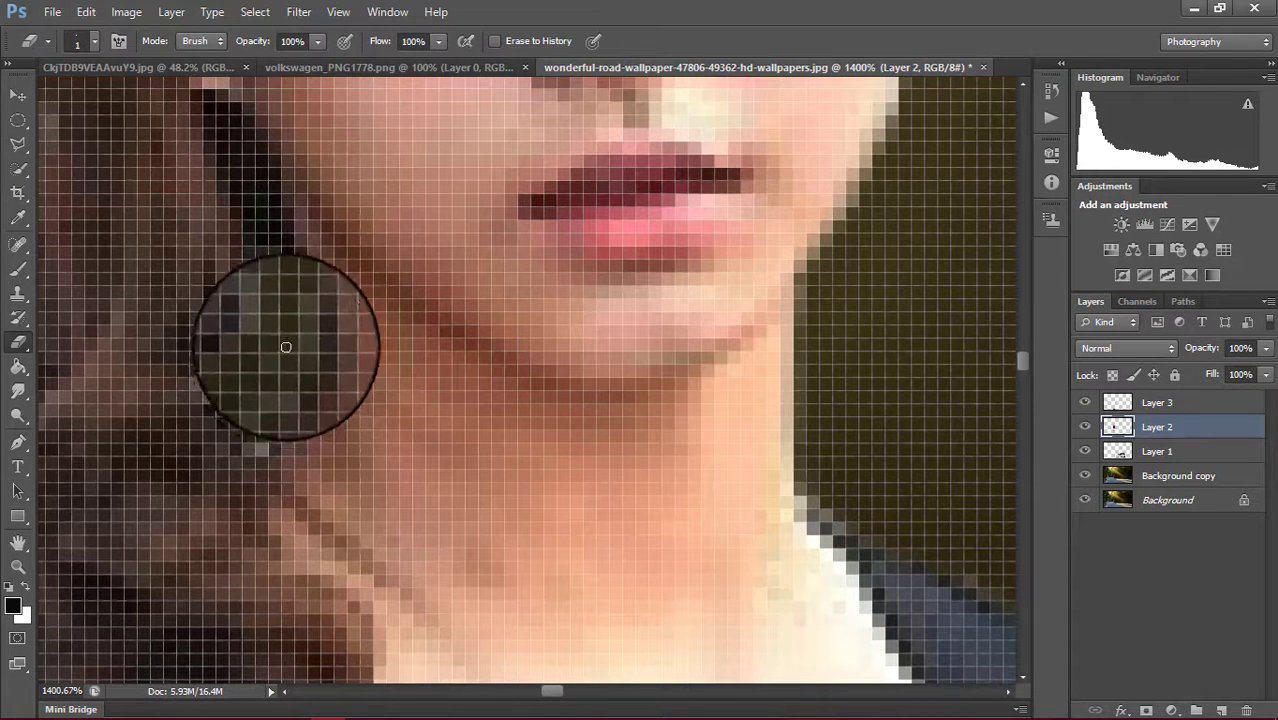
scroll(285, 350, down, 2)
scroll(295, 360, up, 2)
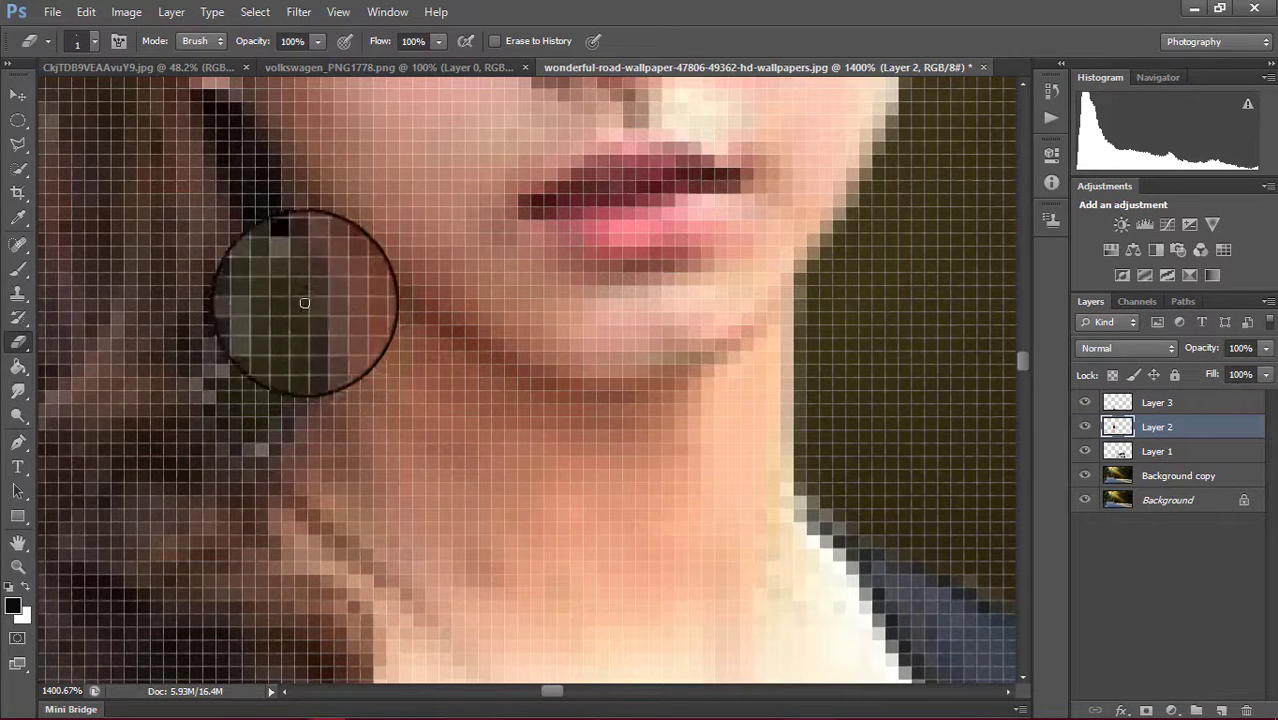
scroll(264, 299, down, 2)
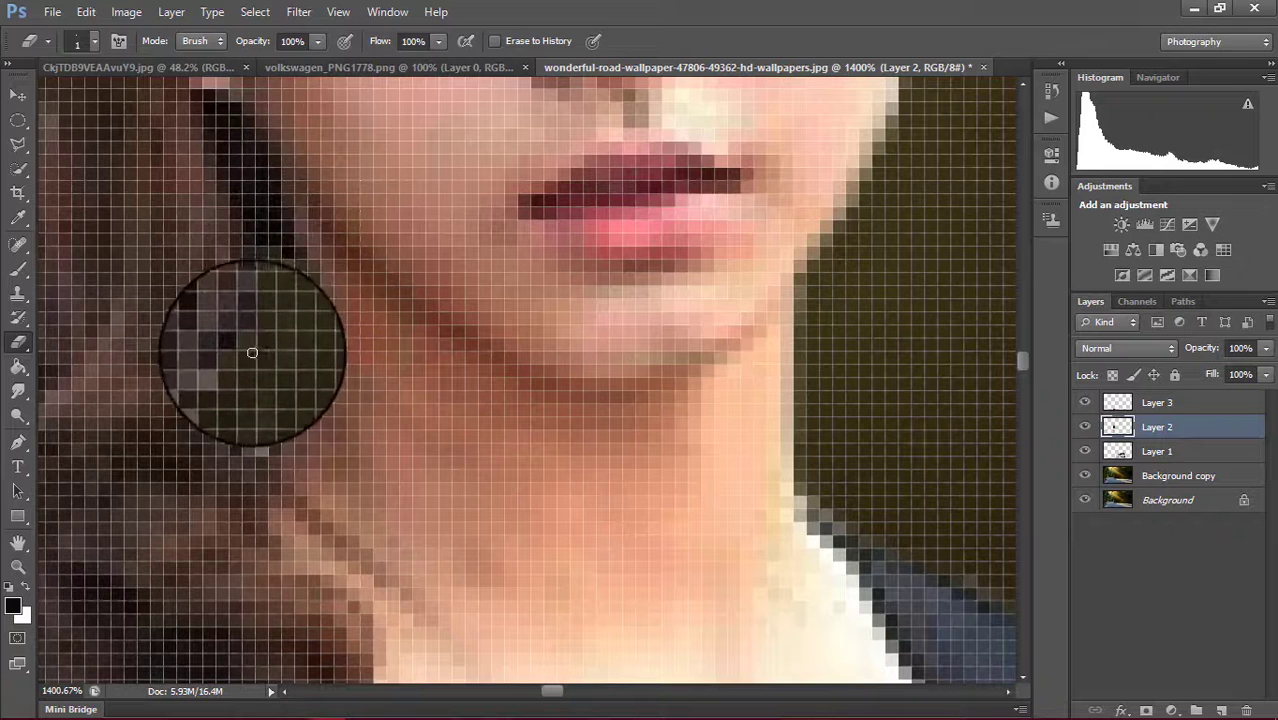
scroll(255, 340, up, 2)
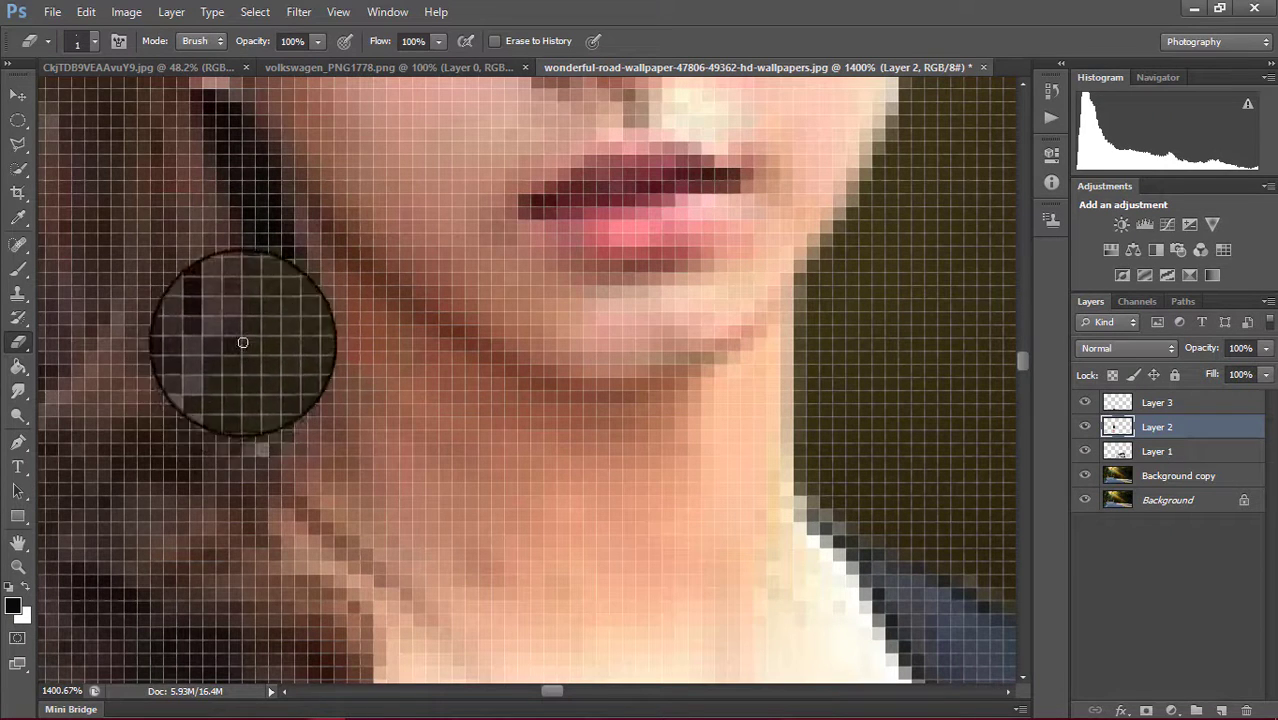
scroll(194, 381, down, 2)
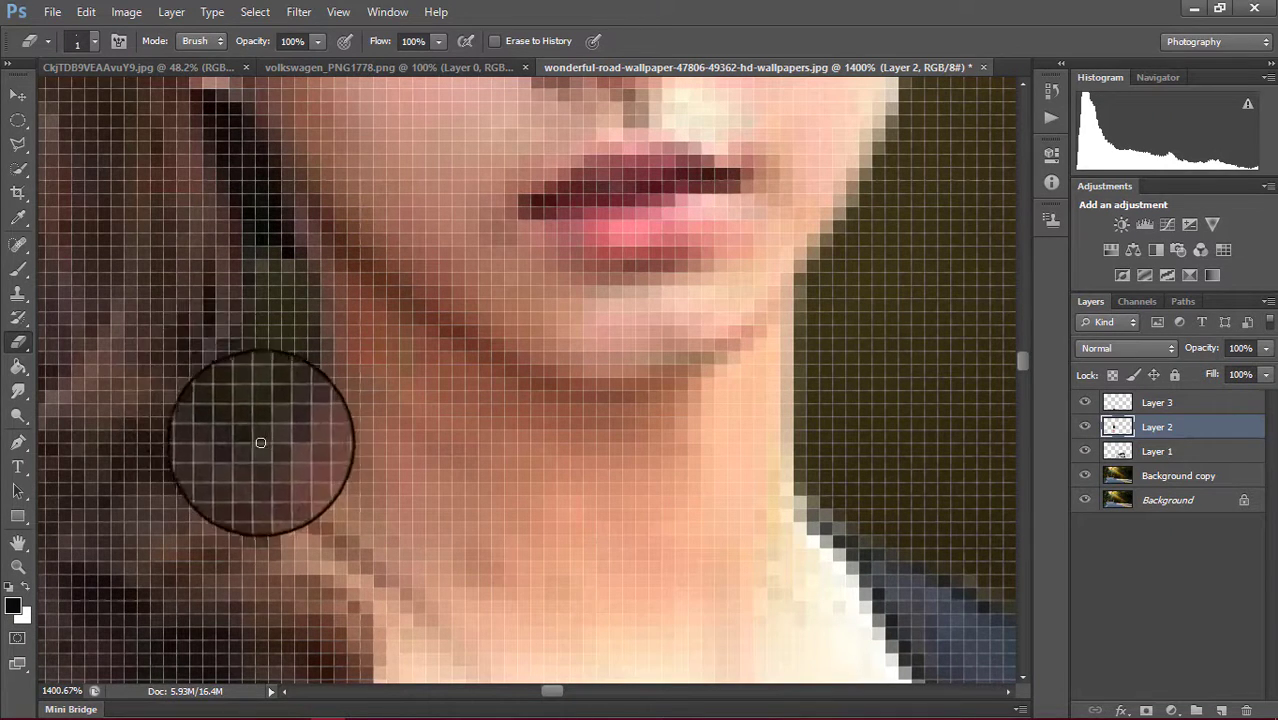
scroll(247, 358, up, 2)
scroll(355, 361, down, 1)
scroll(365, 357, down, 1)
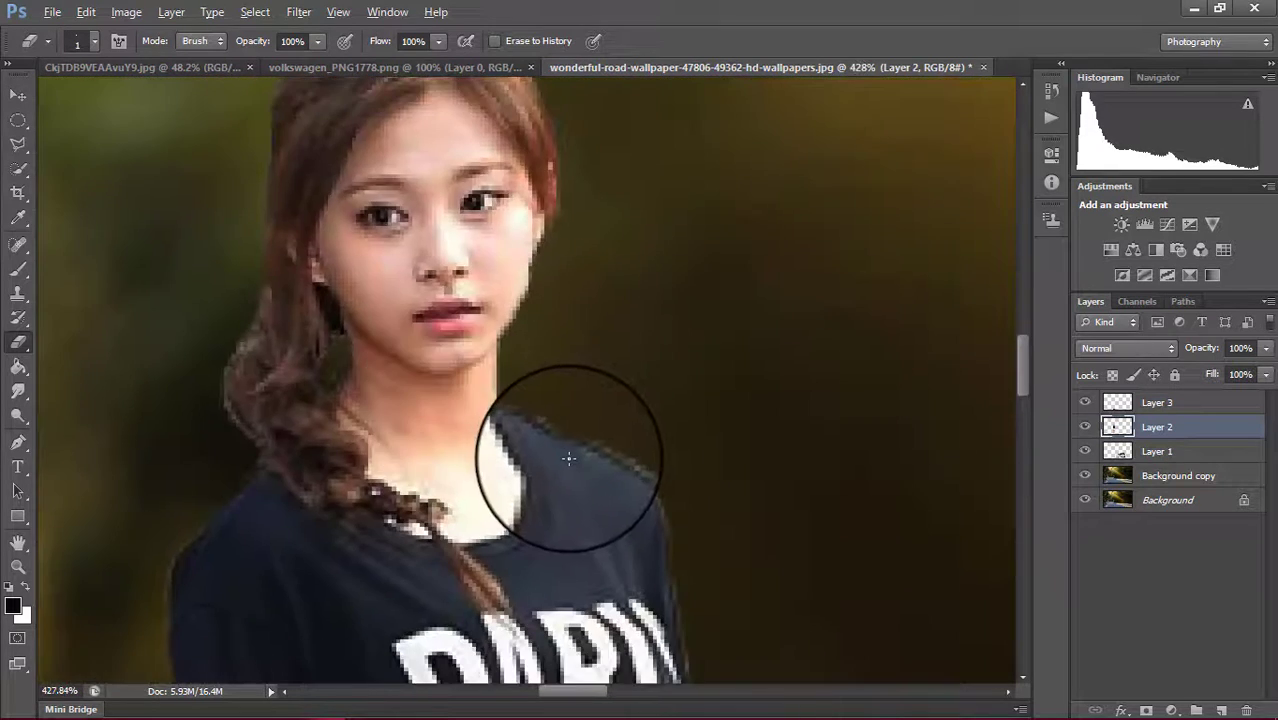
scroll(568, 457, down, 1)
scroll(573, 457, down, 1)
scroll(728, 495, down, 2)
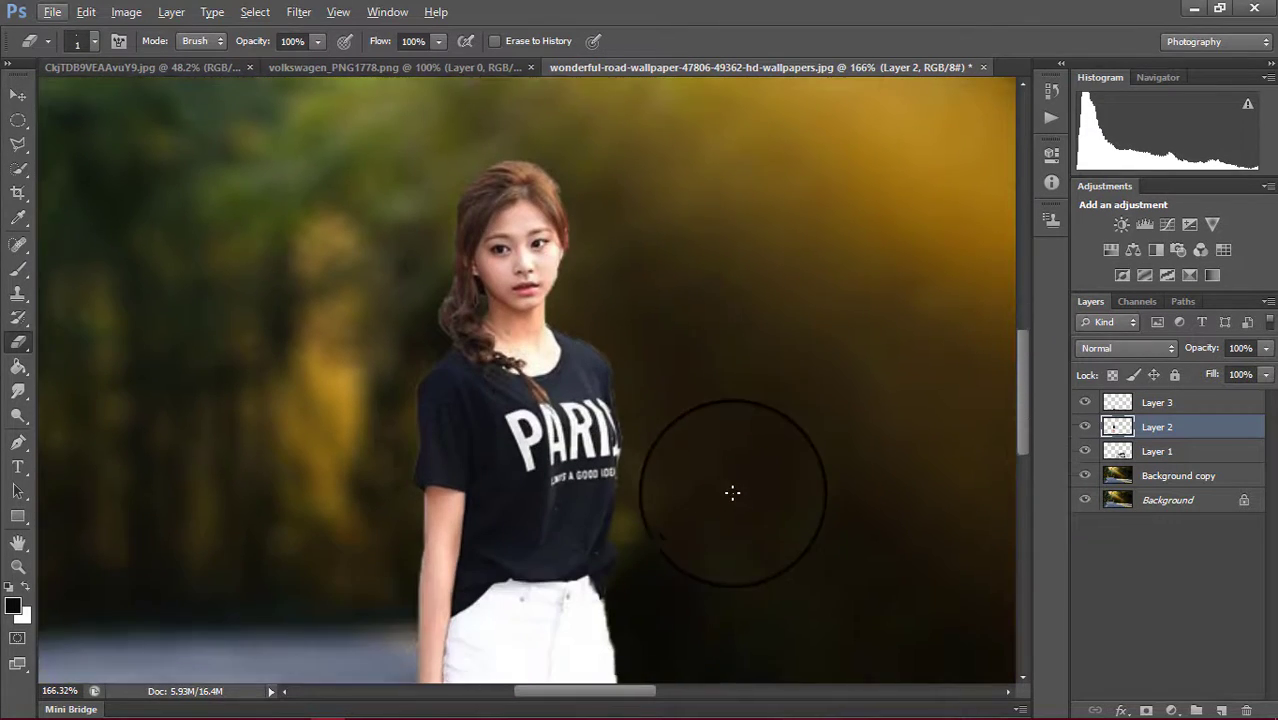
scroll(730, 497, down, 3)
scroll(644, 477, down, 1)
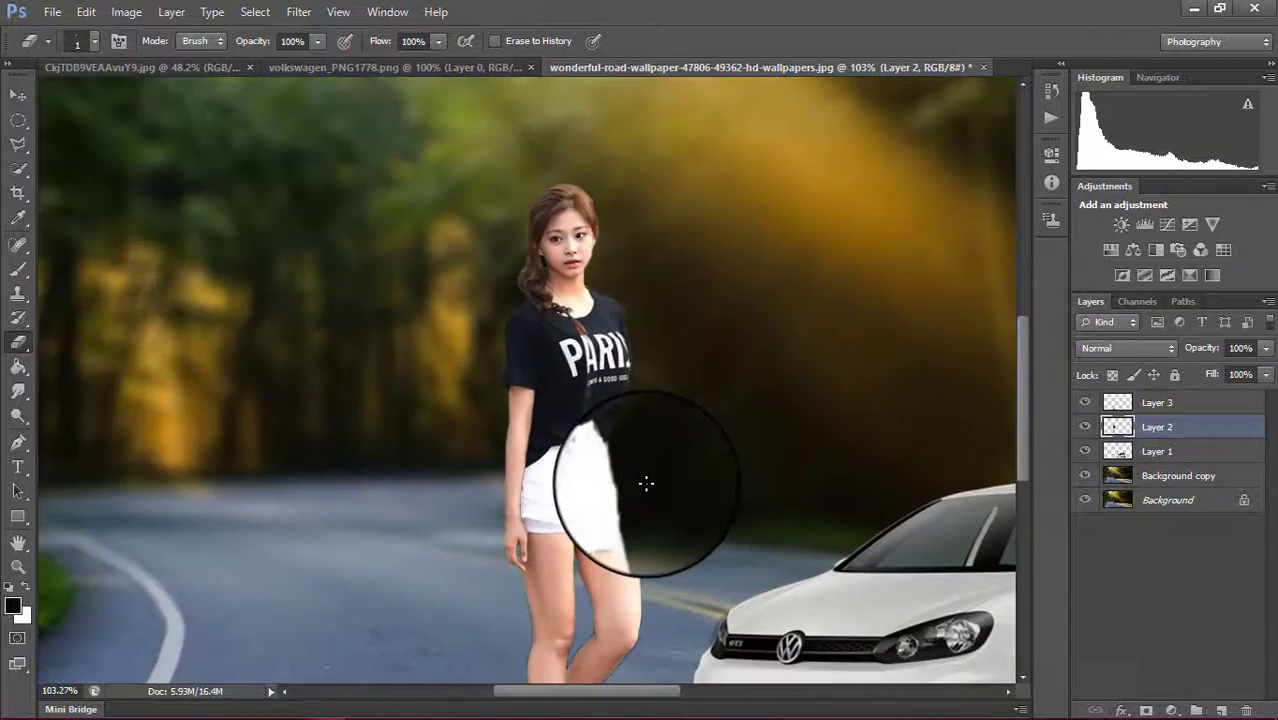
scroll(645, 502, up, 1)
scroll(649, 541, up, 1)
scroll(632, 410, up, 1)
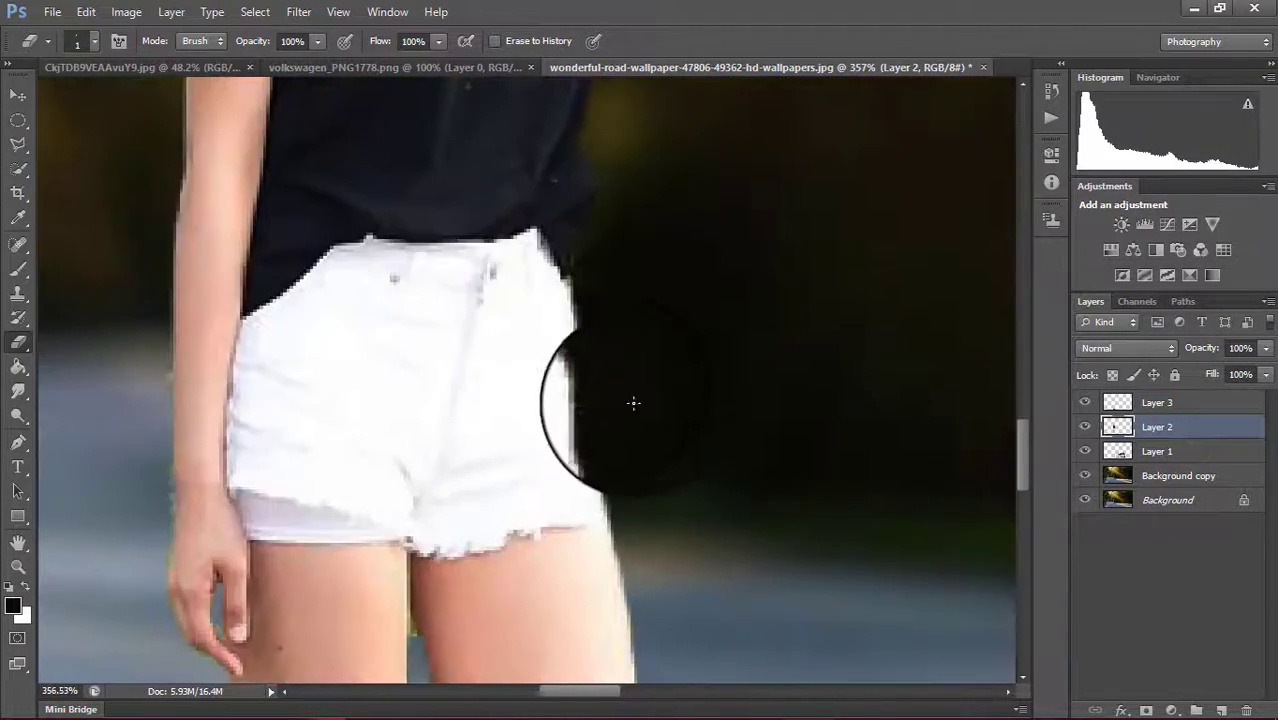
scroll(612, 385, up, 1)
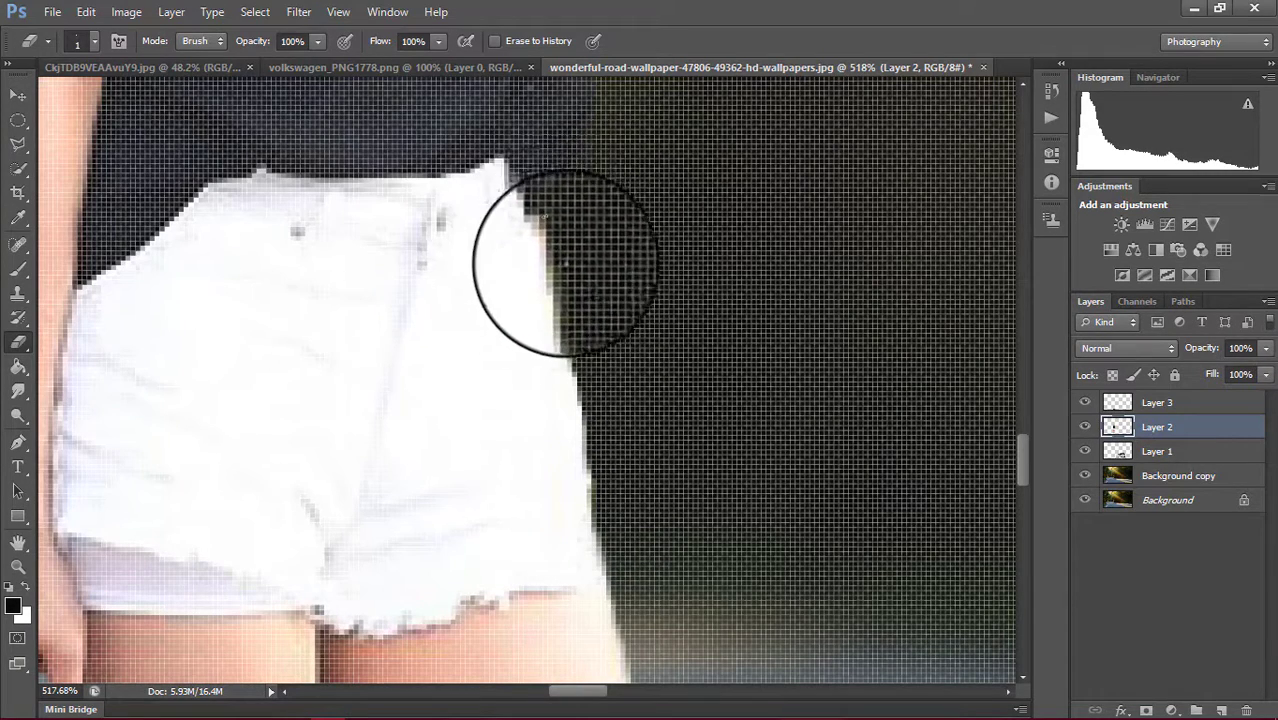
Zoom out and add a new empty Layer 4 above the shadow layer
scroll(557, 237, down, 5)
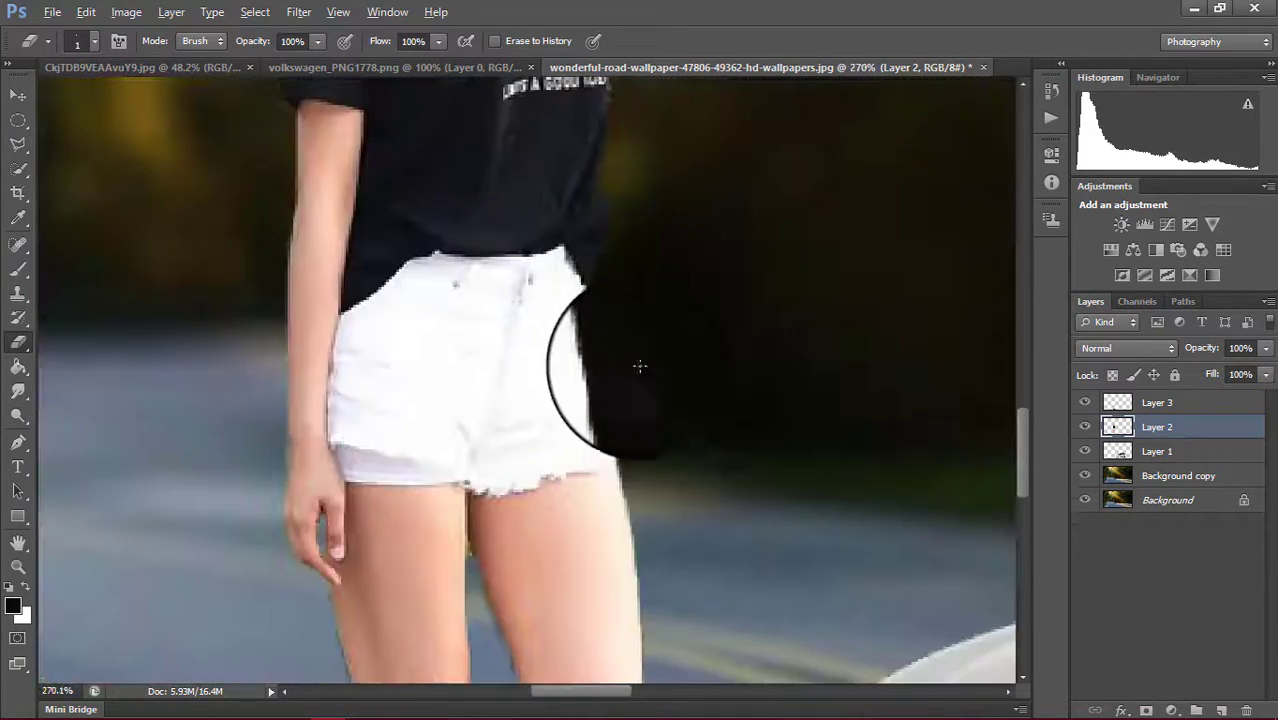
scroll(639, 365, down, 3)
scroll(713, 476, down, 2)
scroll(681, 558, down, 1)
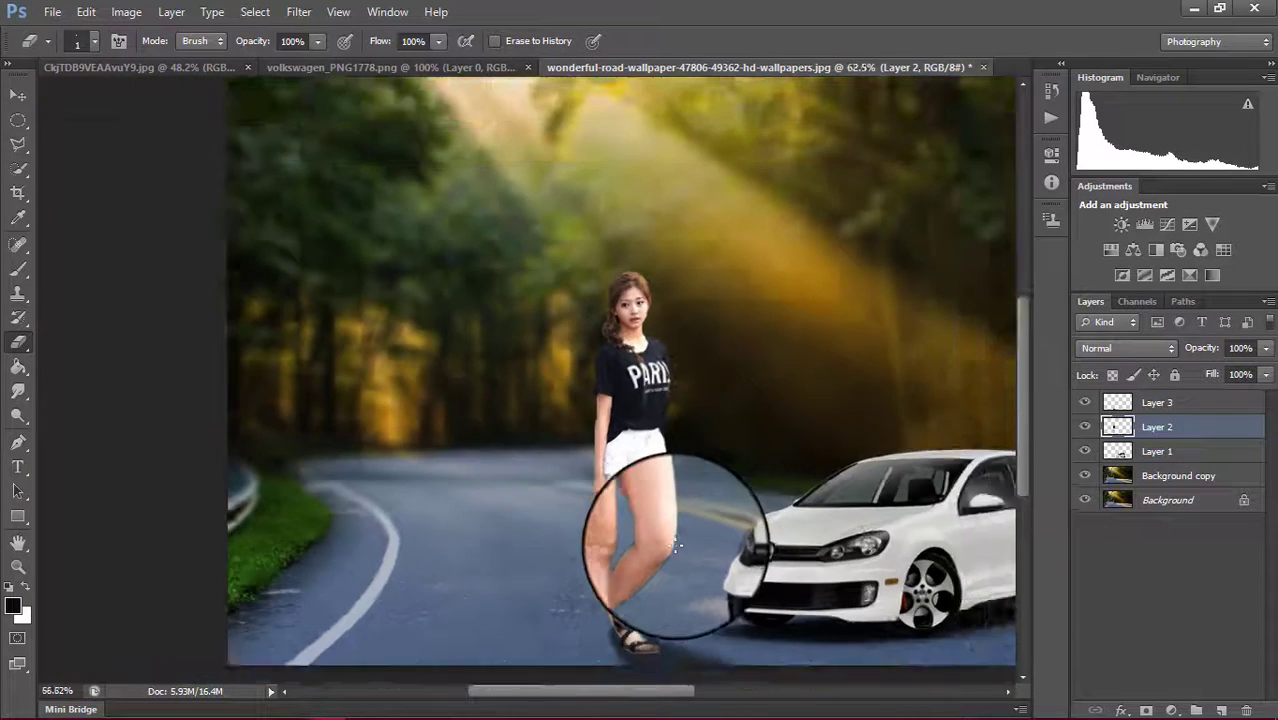
scroll(675, 545, down, 2)
click(1105, 656)
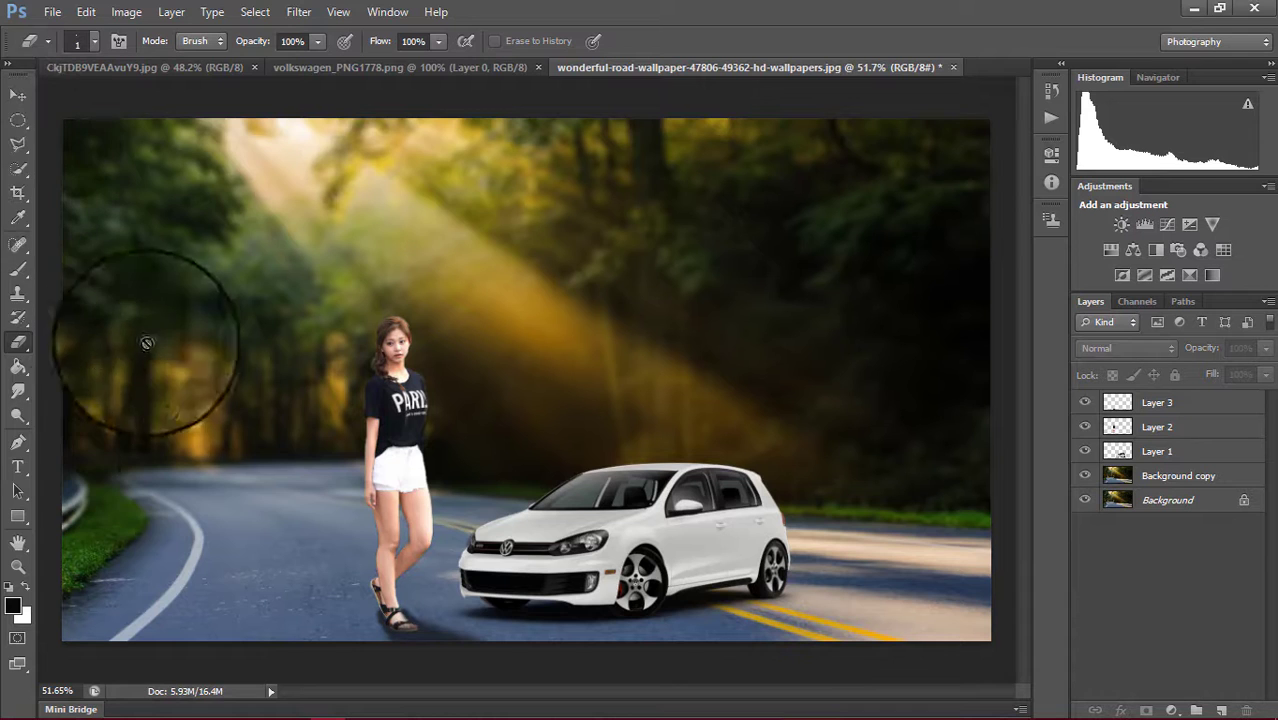
click(1220, 710)
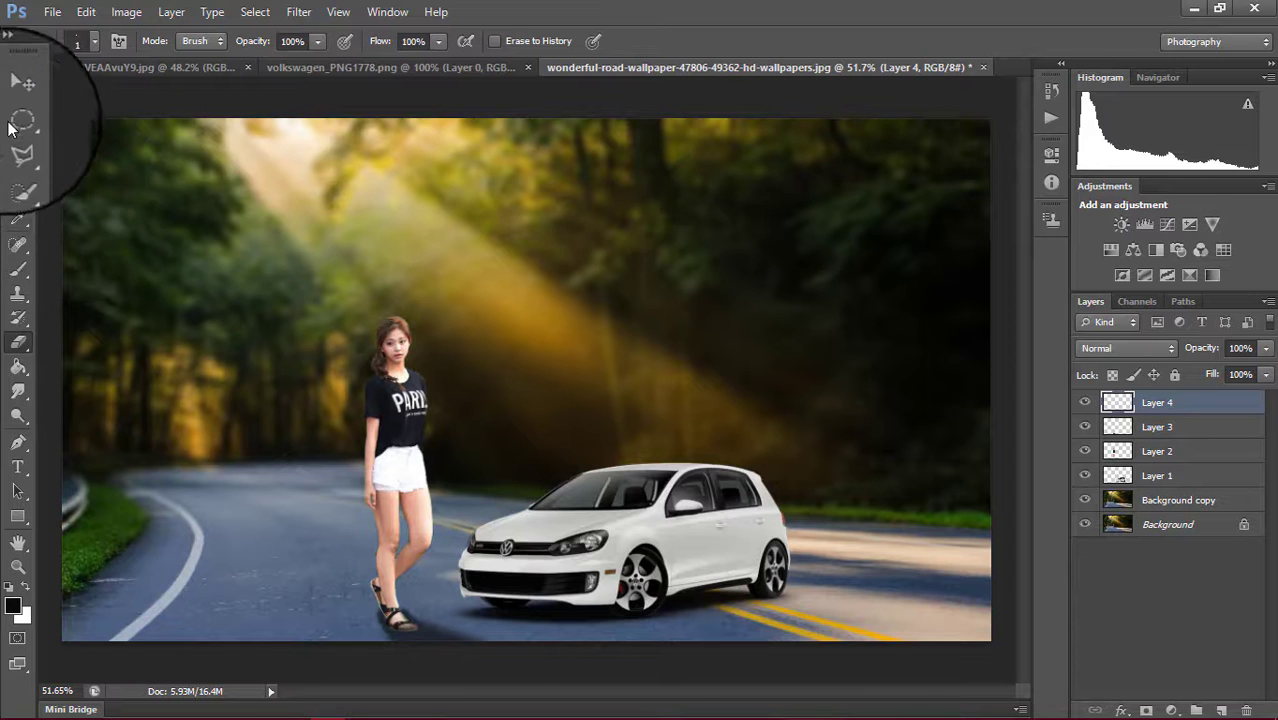
Switch from the Move and Spot Healing tools to the Brush tool
click(18, 94)
click(19, 246)
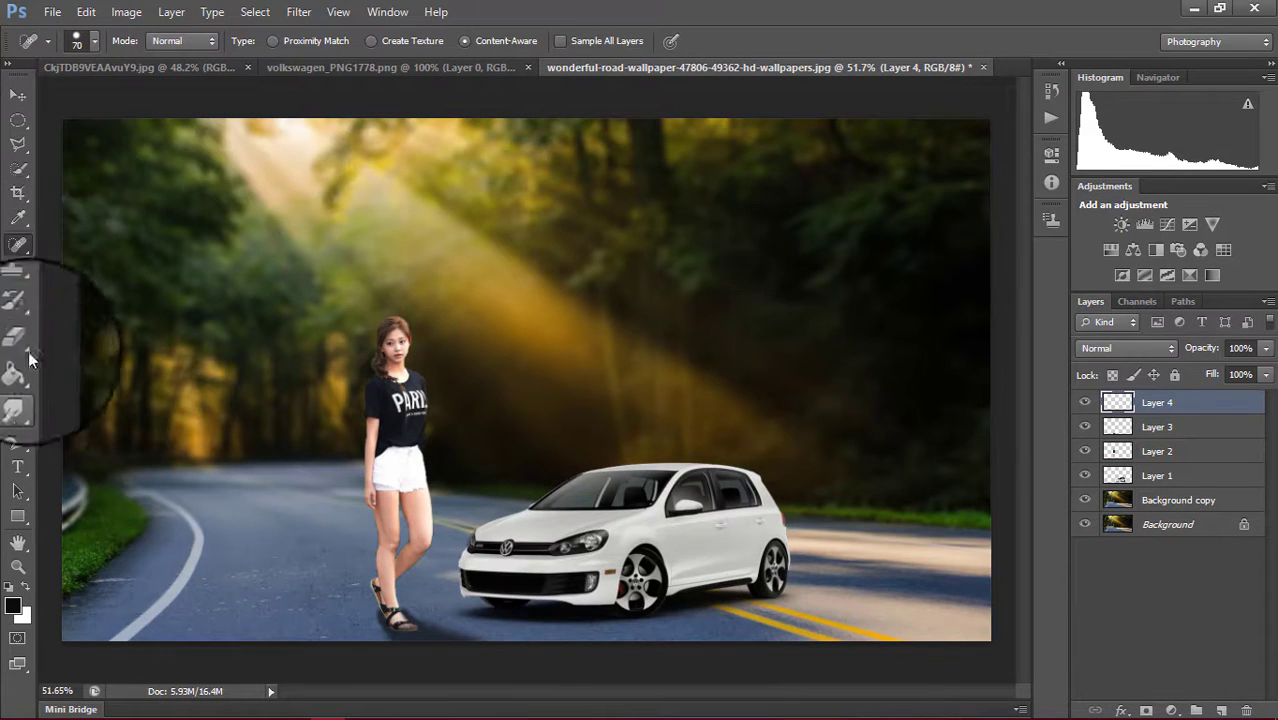
click(18, 270)
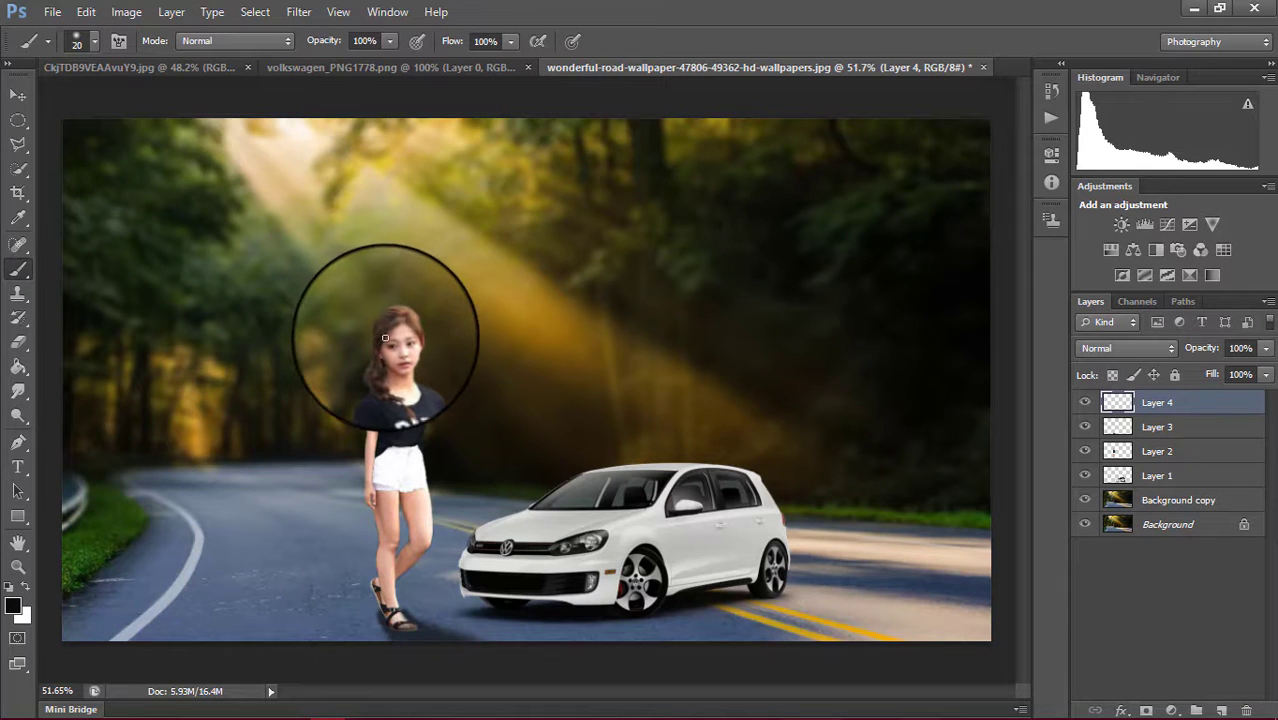
scroll(384, 338, up, 3)
scroll(384, 330, up, 3)
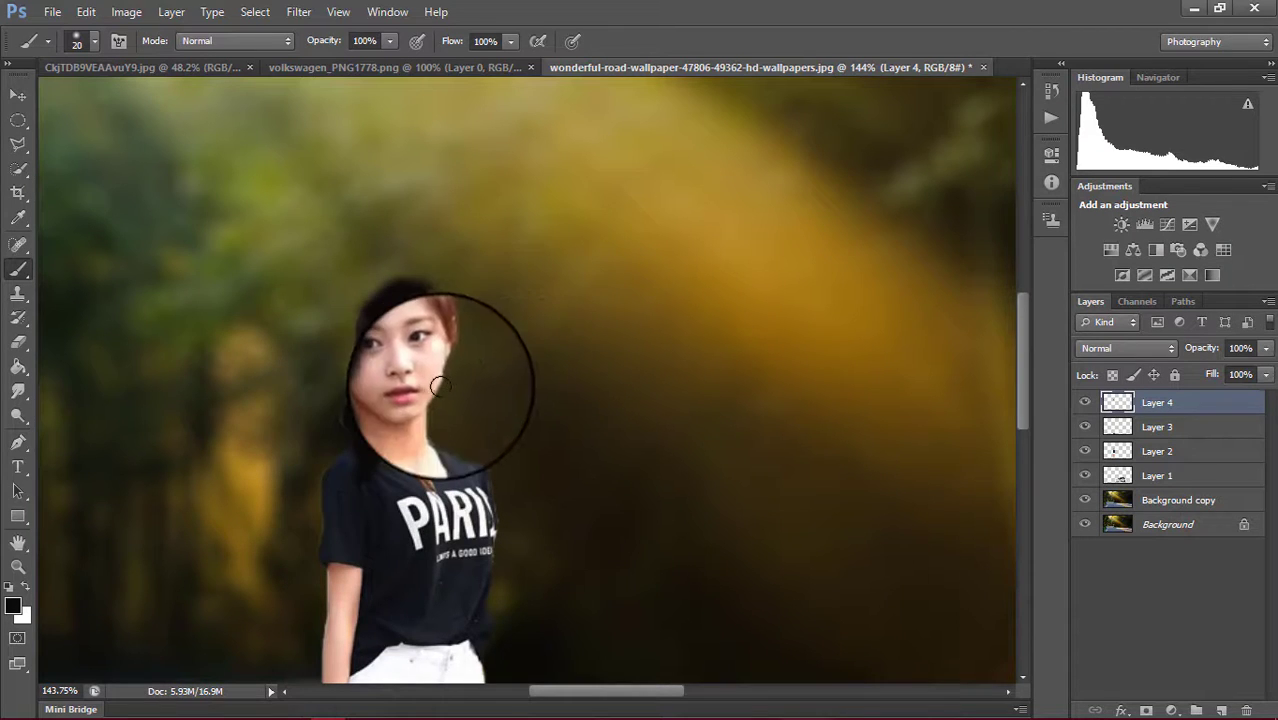
scroll(600, 390, down, 3)
scroll(644, 373, down, 2)
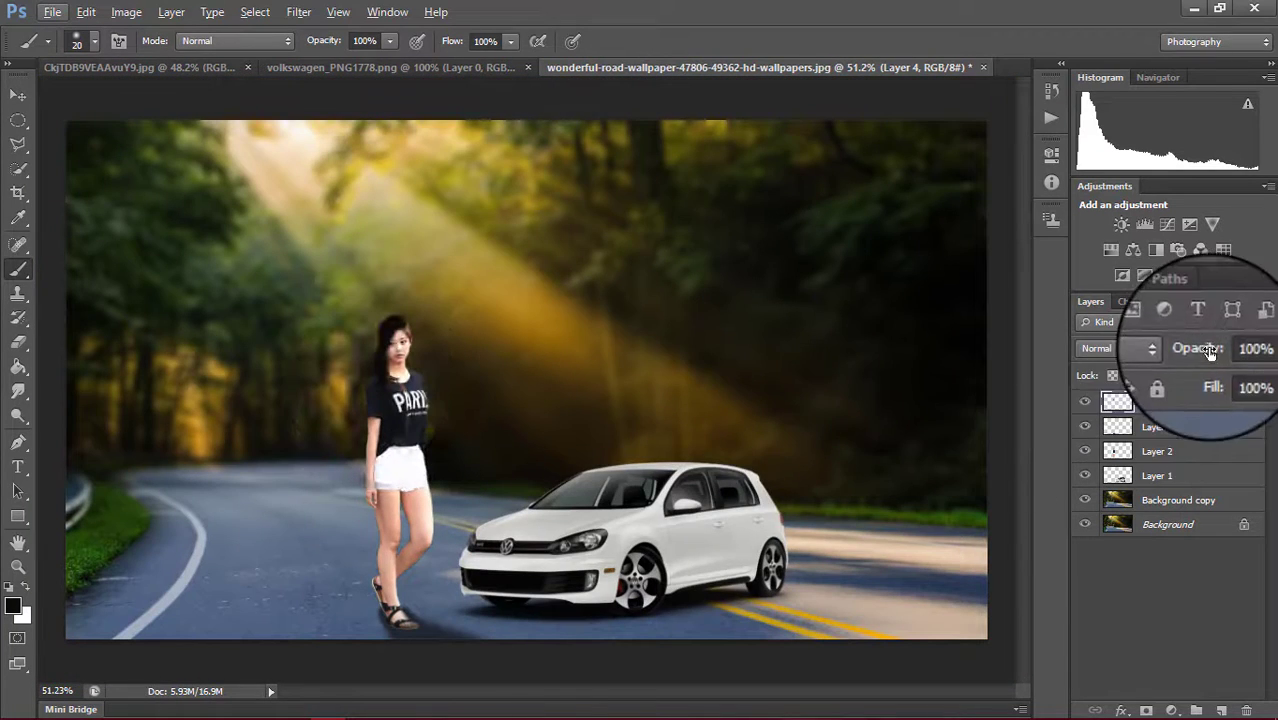
Fade Layer 4's shading opacity down to 0%
mouse_move(1190, 352)
mouse_down()
mouse_move(1207, 350)
mouse_move(1188, 355)
mouse_up()
scroll(470, 300, up, 3)
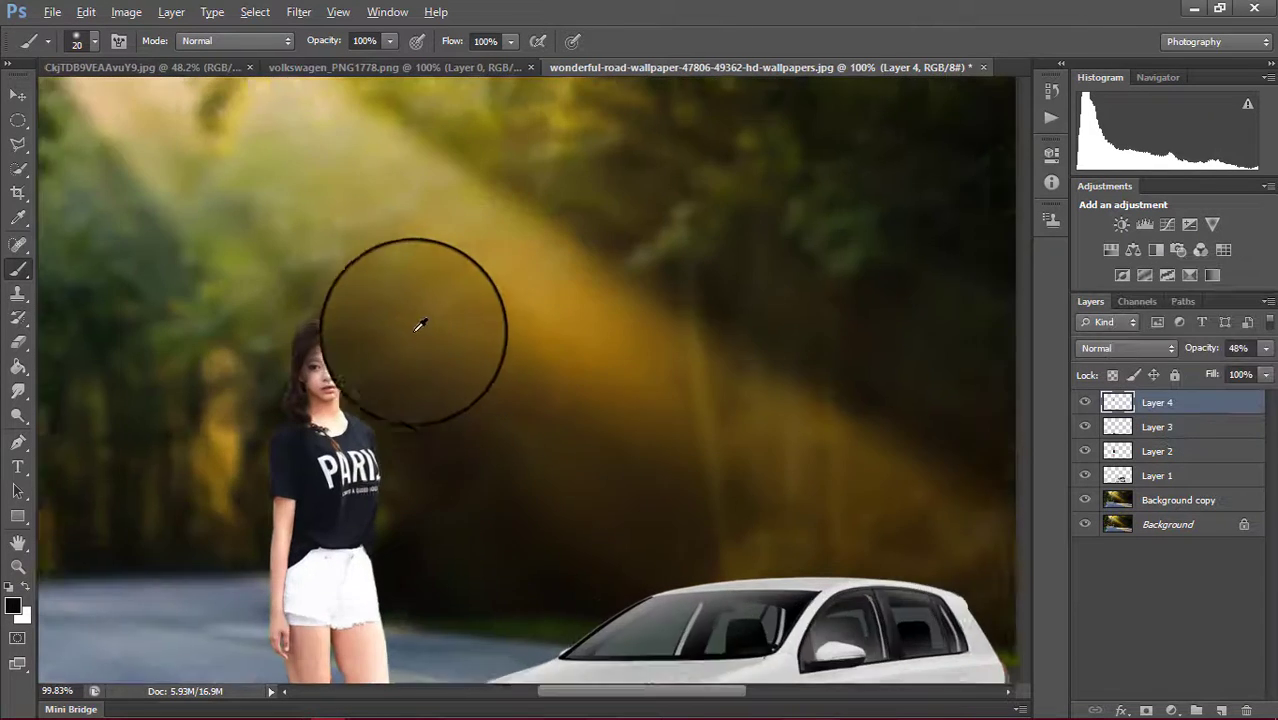
scroll(418, 320, up, 1)
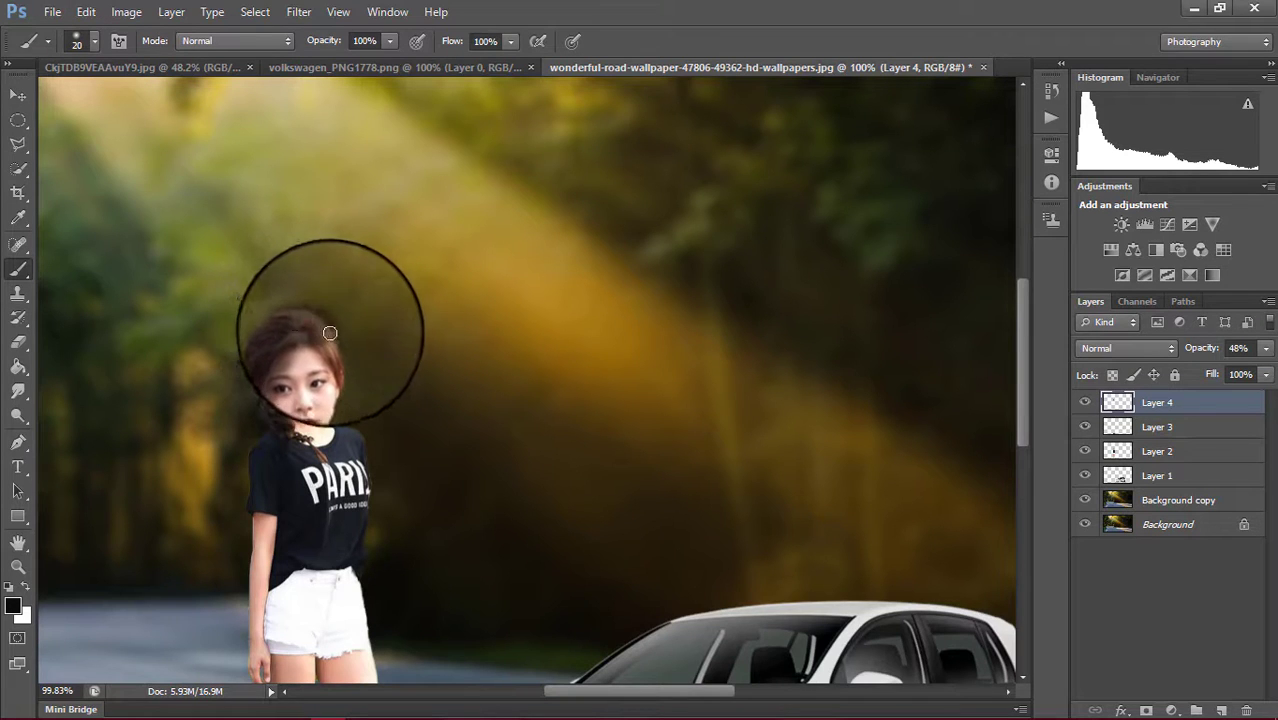
scroll(346, 427, down, 4)
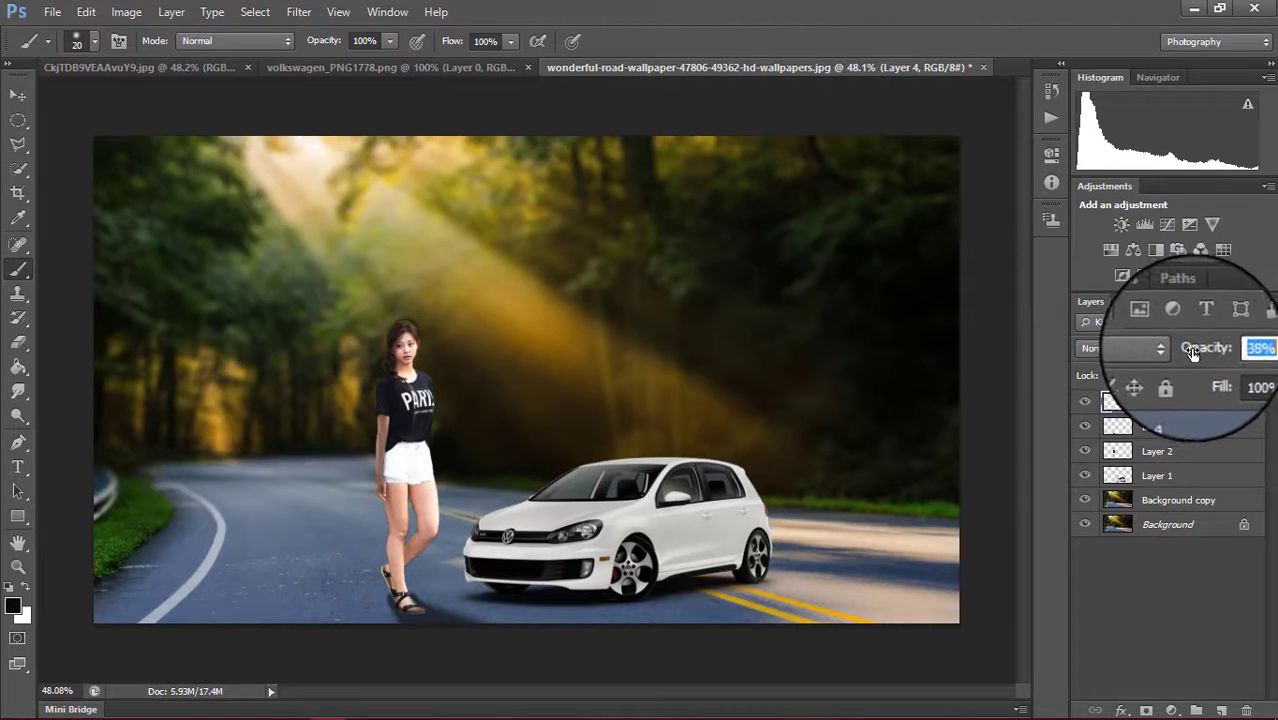
key(Return)
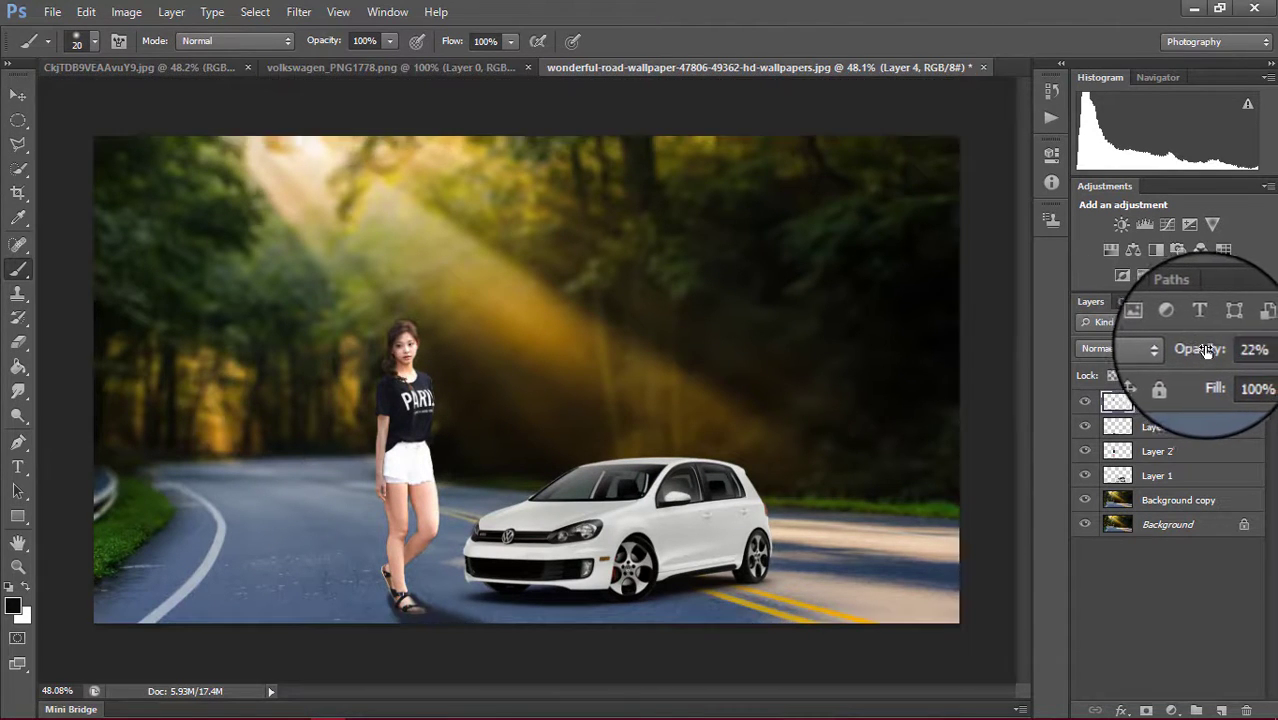
text(5)
key(Return)
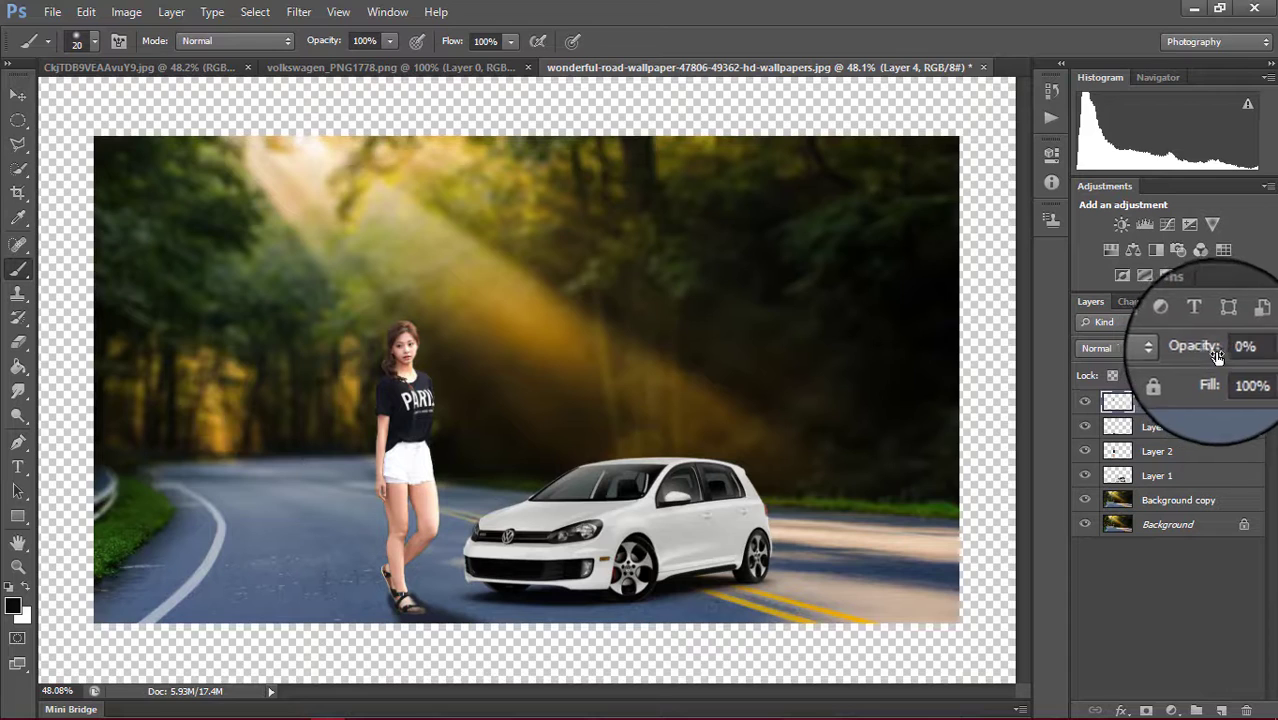
Zoom out to the whole image and enlarge the brush to size 80
scroll(380, 376, up, 3)
scroll(385, 365, down, 1)
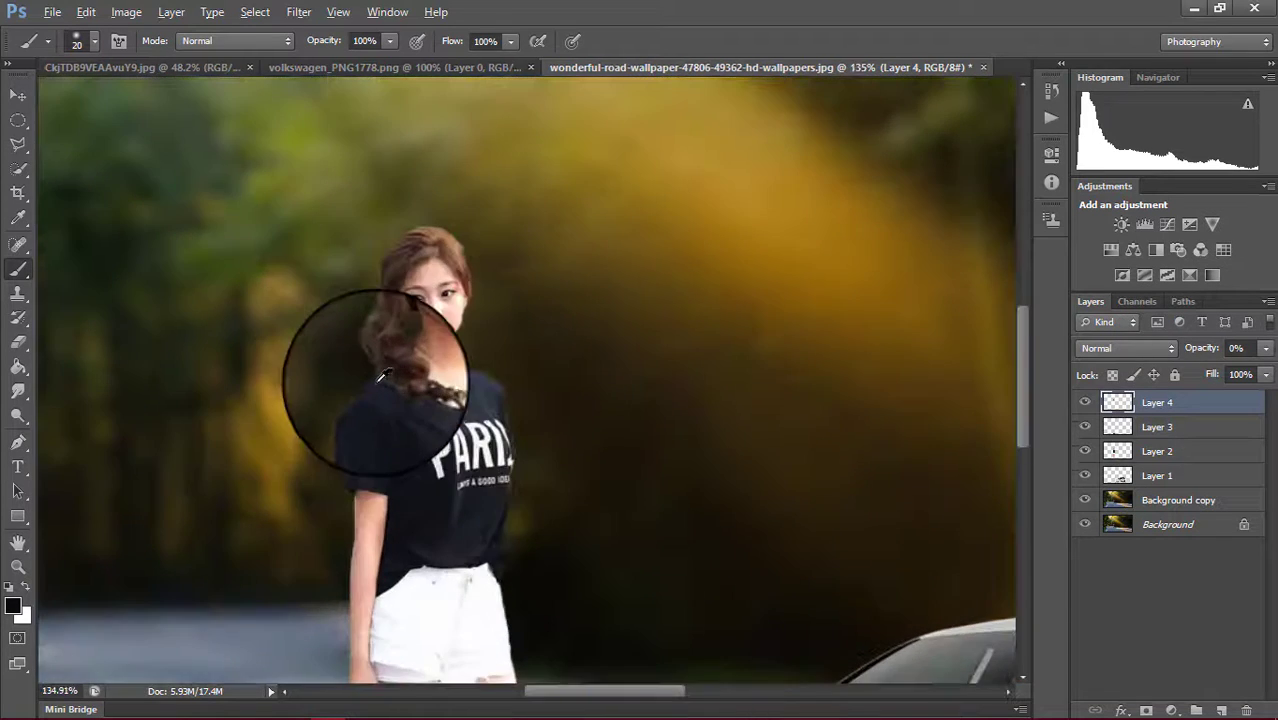
scroll(385, 368, down, 1)
scroll(385, 370, down, 1)
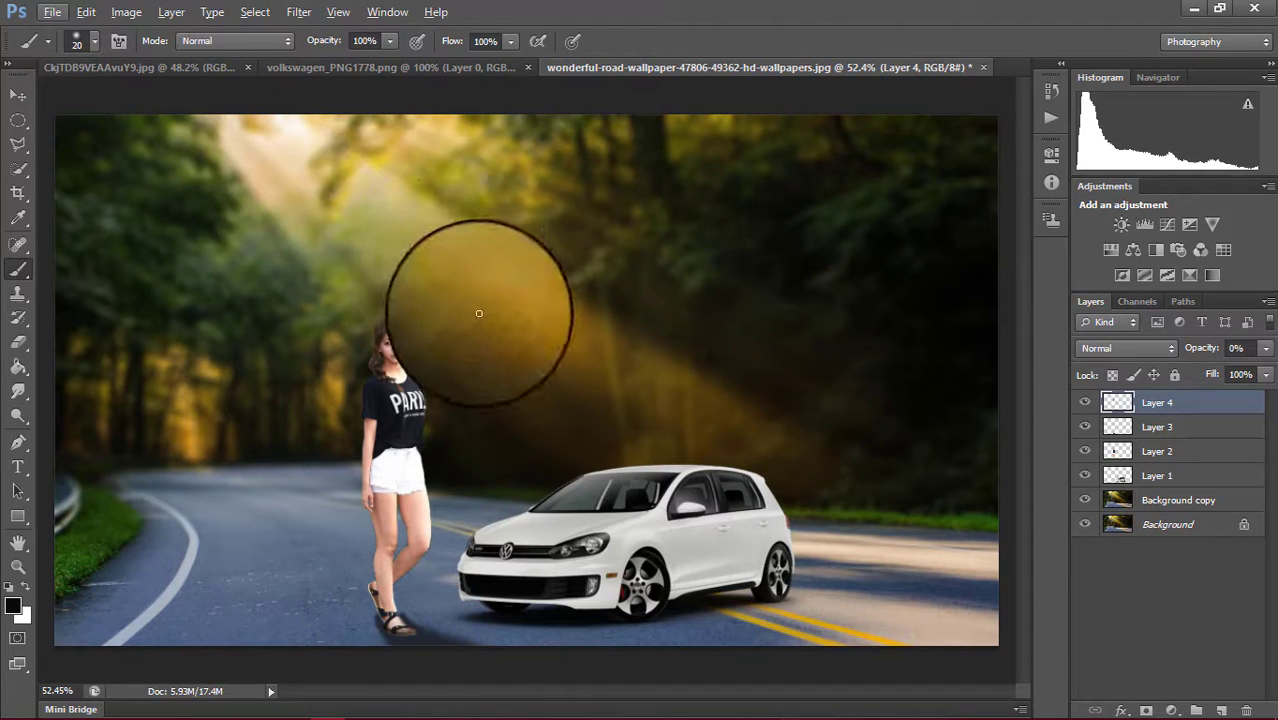
key(bracketright)
key(bracketright)
key(bracketright)
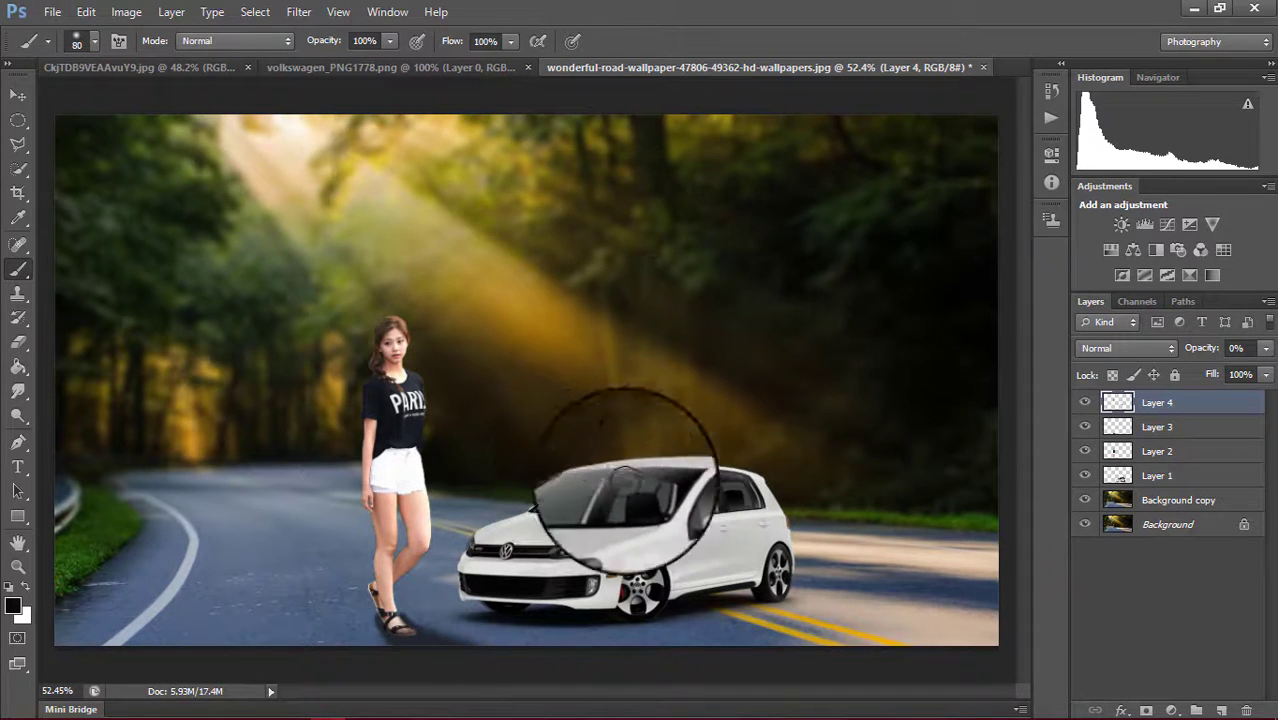
Add Layer 5 and paint soft black shading across the car's front and roof
click(1170, 580)
click(1221, 710)
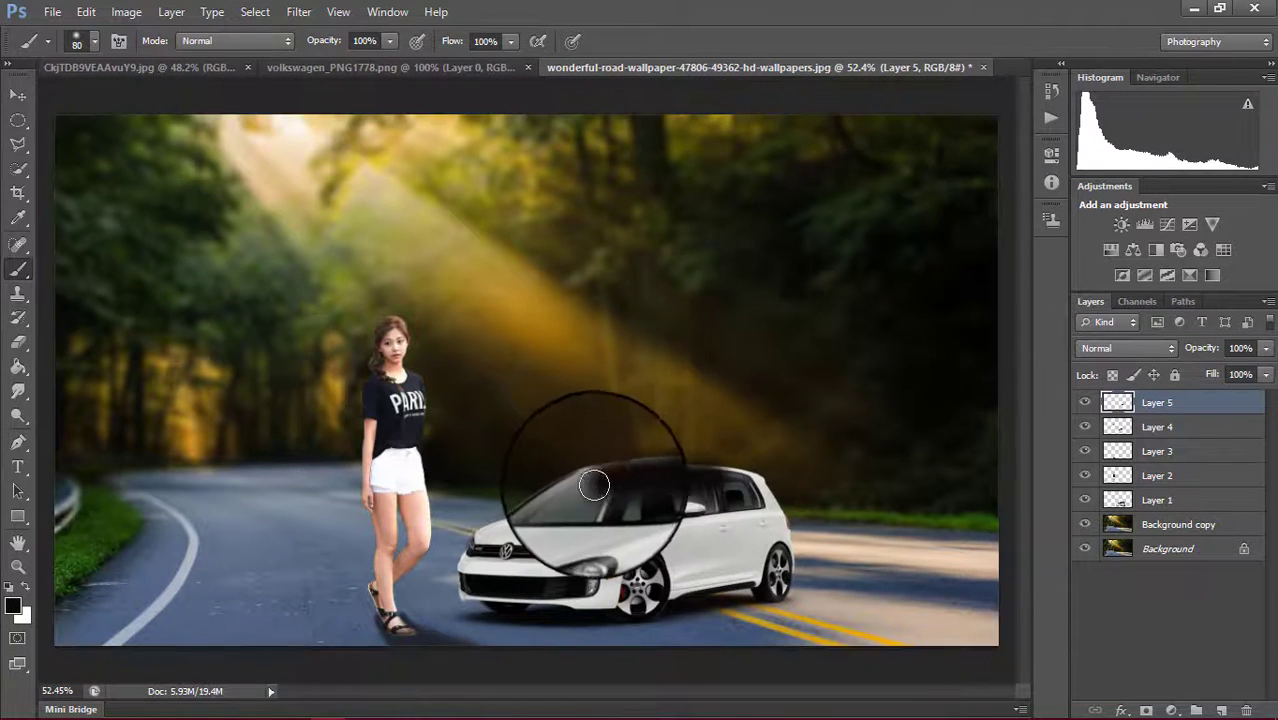
mouse_move(649, 480)
mouse_down()
mouse_move(540, 515)
mouse_move(690, 520)
mouse_move(768, 490)
mouse_up()
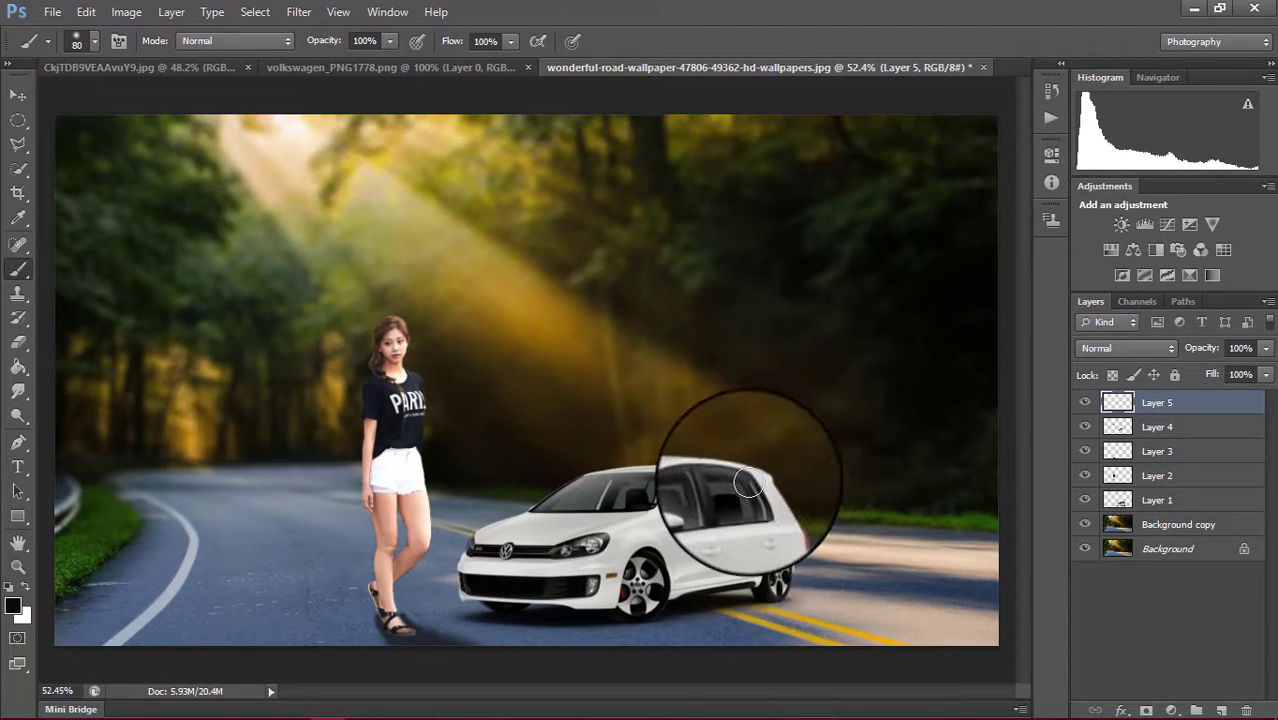
key(ctrl+z)
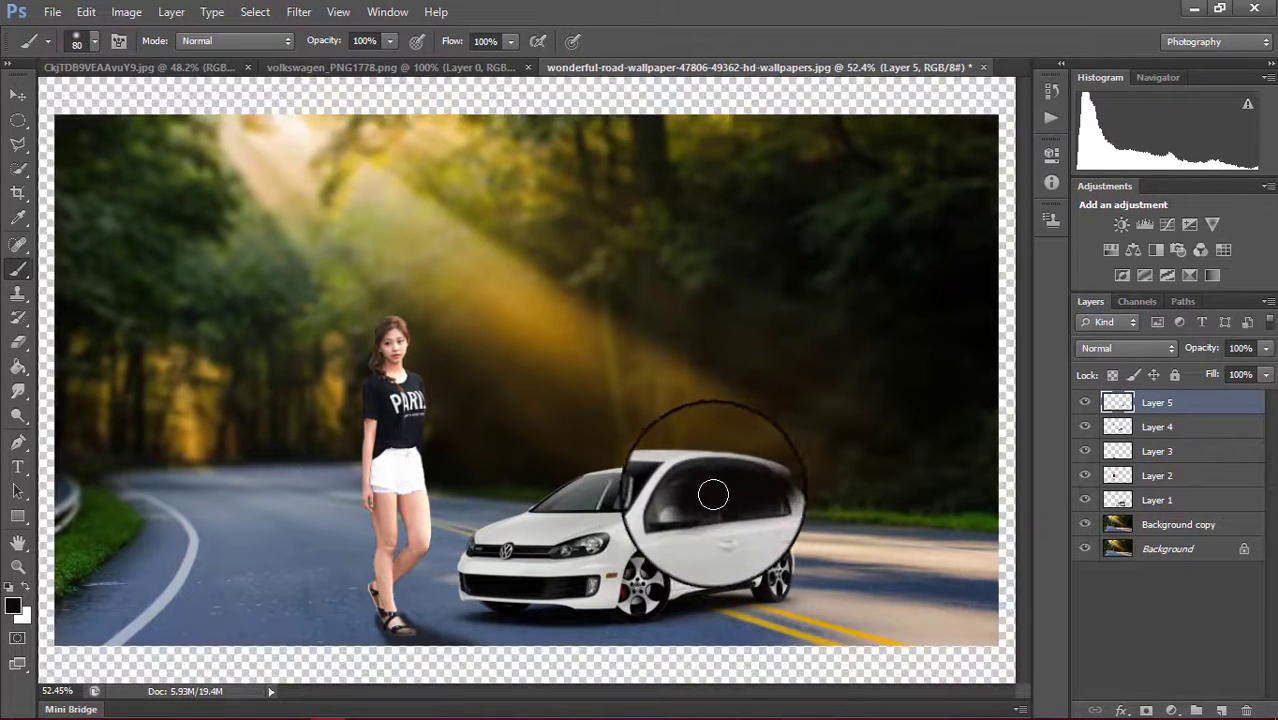
mouse_move(690, 509)
mouse_down()
mouse_move(645, 528)
mouse_move(622, 562)
mouse_move(785, 535)
mouse_up()
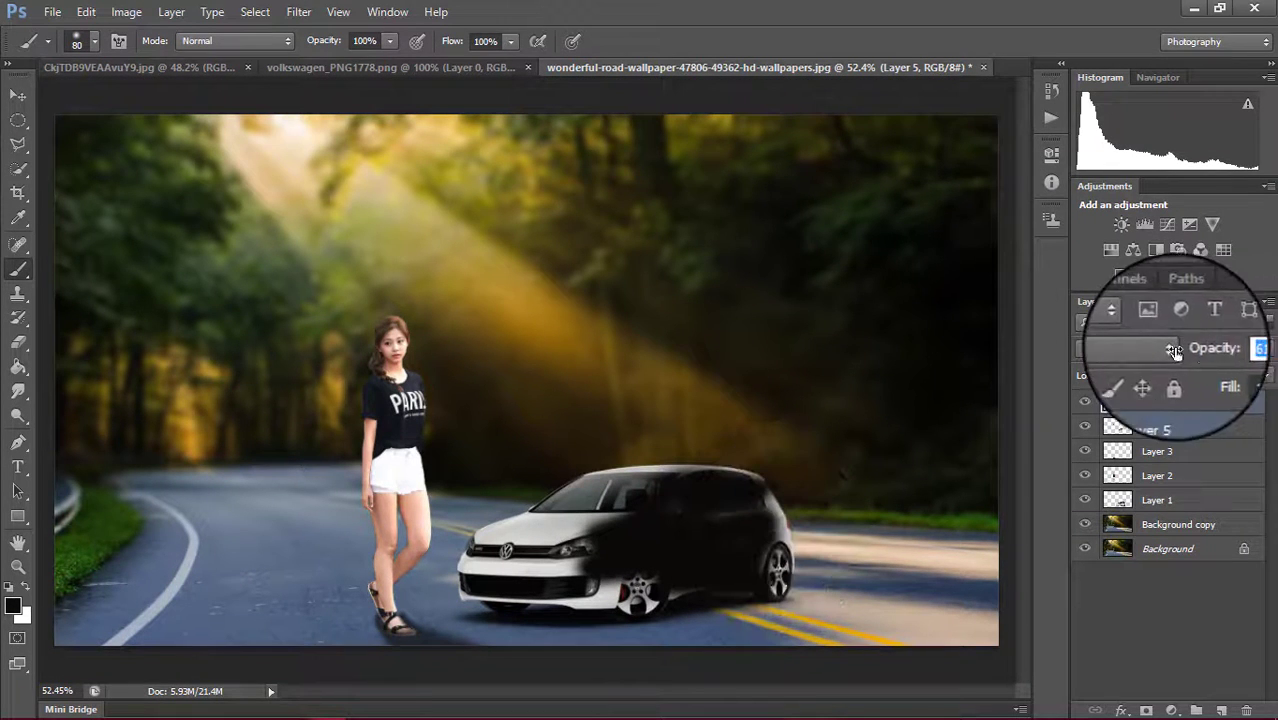
Lower Layer 5's opacity to 30%
drag(1214, 347, 1208, 350)
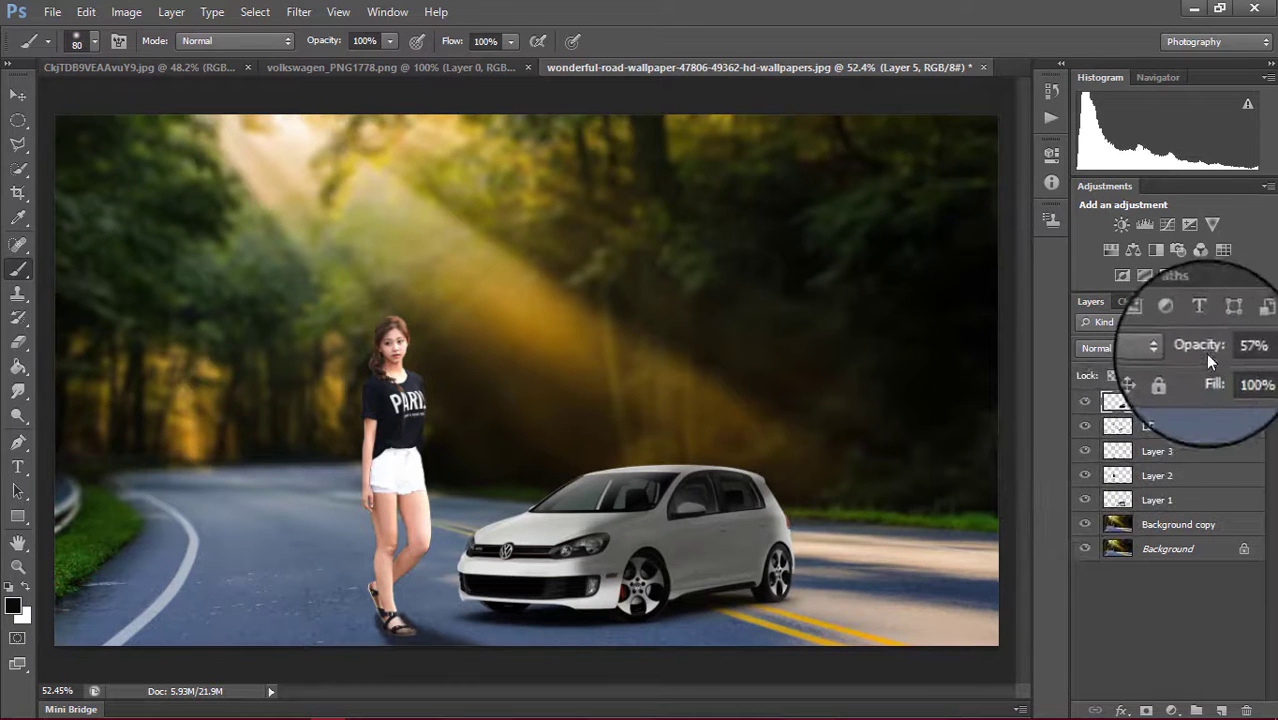
drag(1208, 349, 1196, 350)
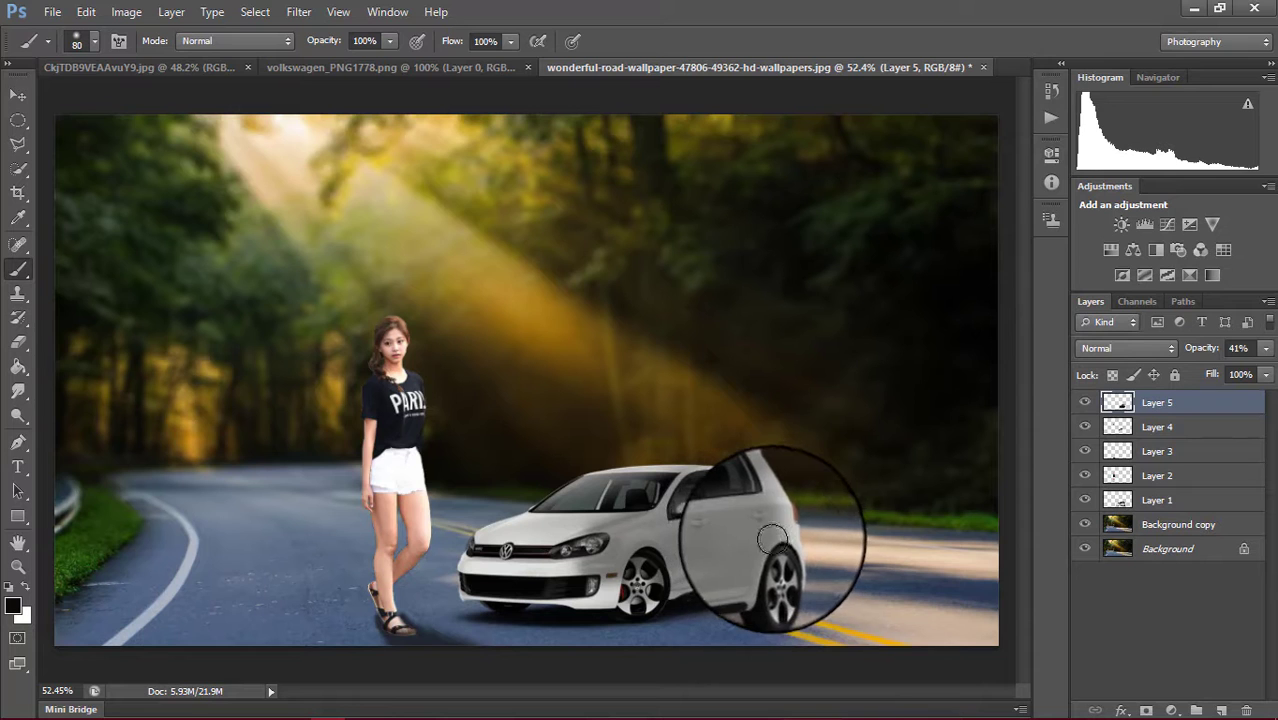
scroll(767, 551, up, 3)
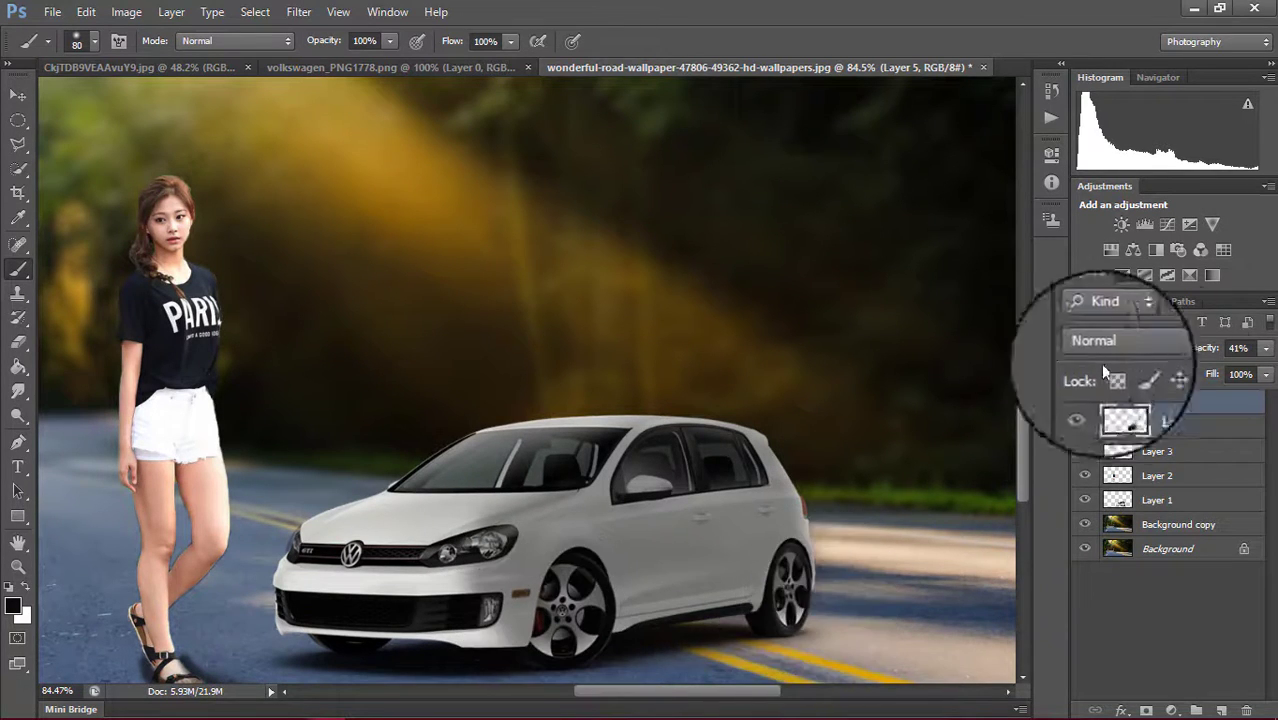
drag(1198, 349, 1194, 349)
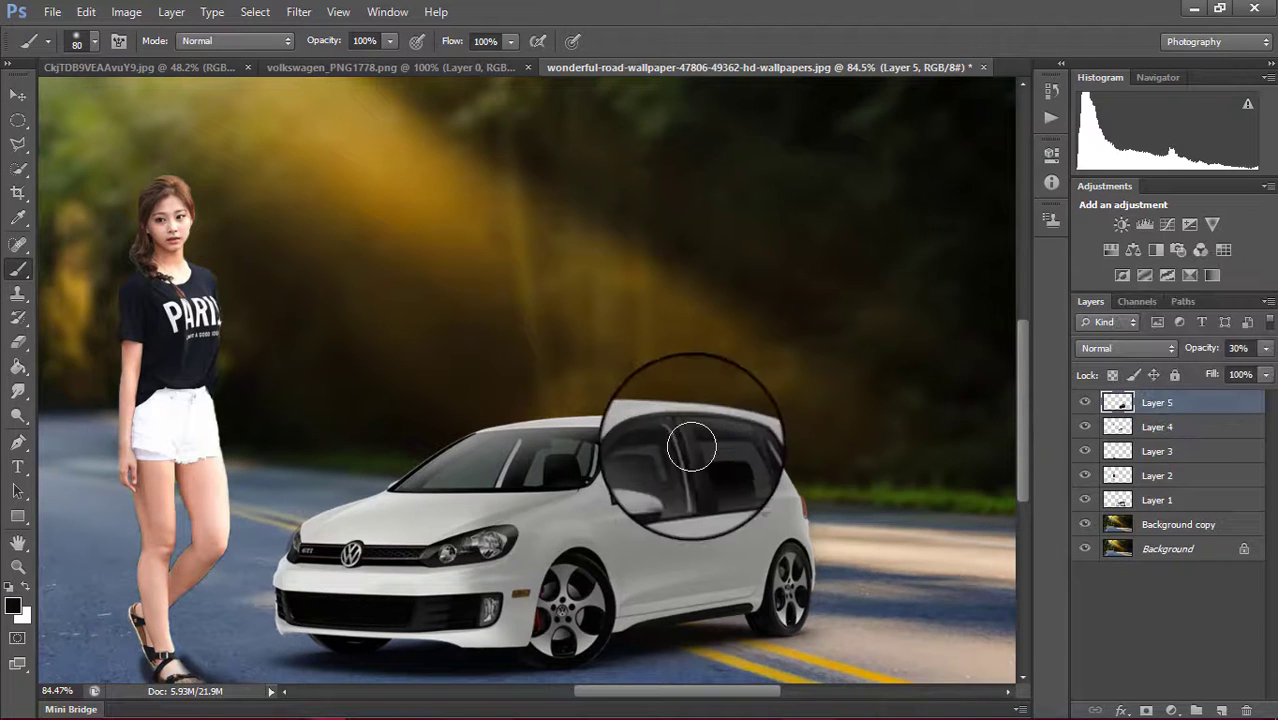
scroll(690, 445, down, 2)
scroll(770, 422, down, 1)
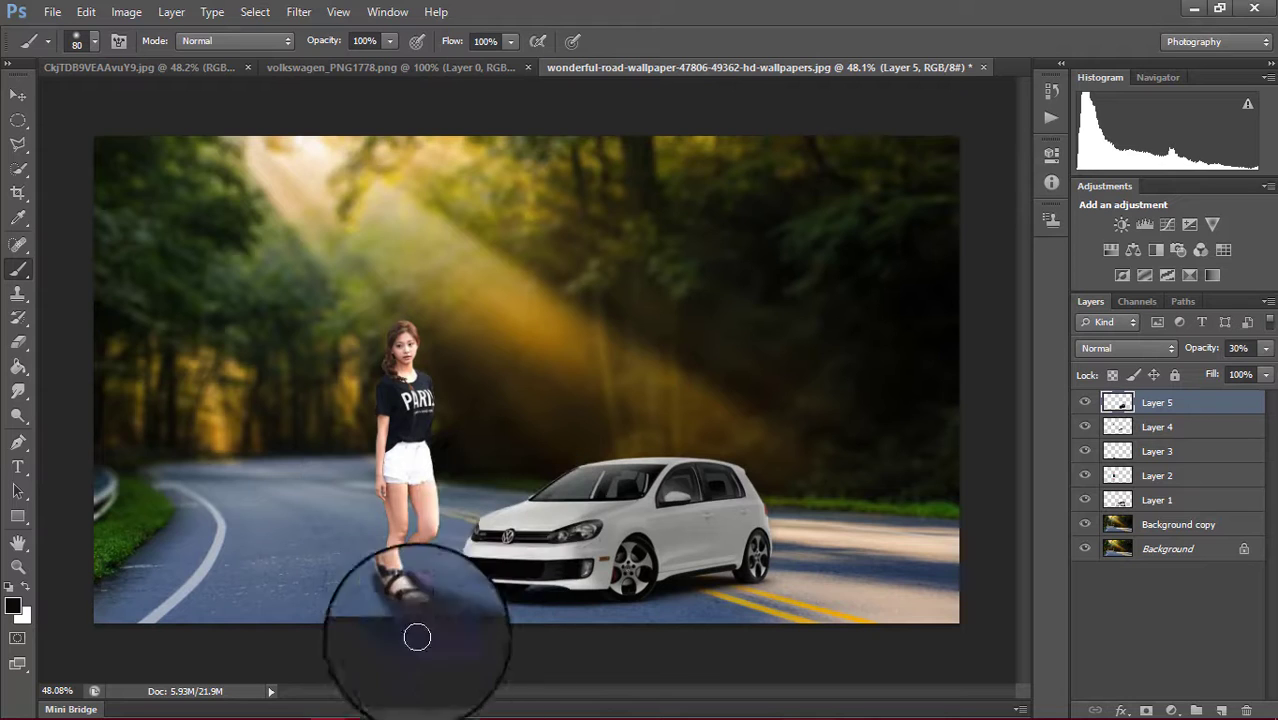
scroll(434, 578, up, 3)
Add Layer 6 and shrink the brush to size 20
scroll(400, 540, up, 2)
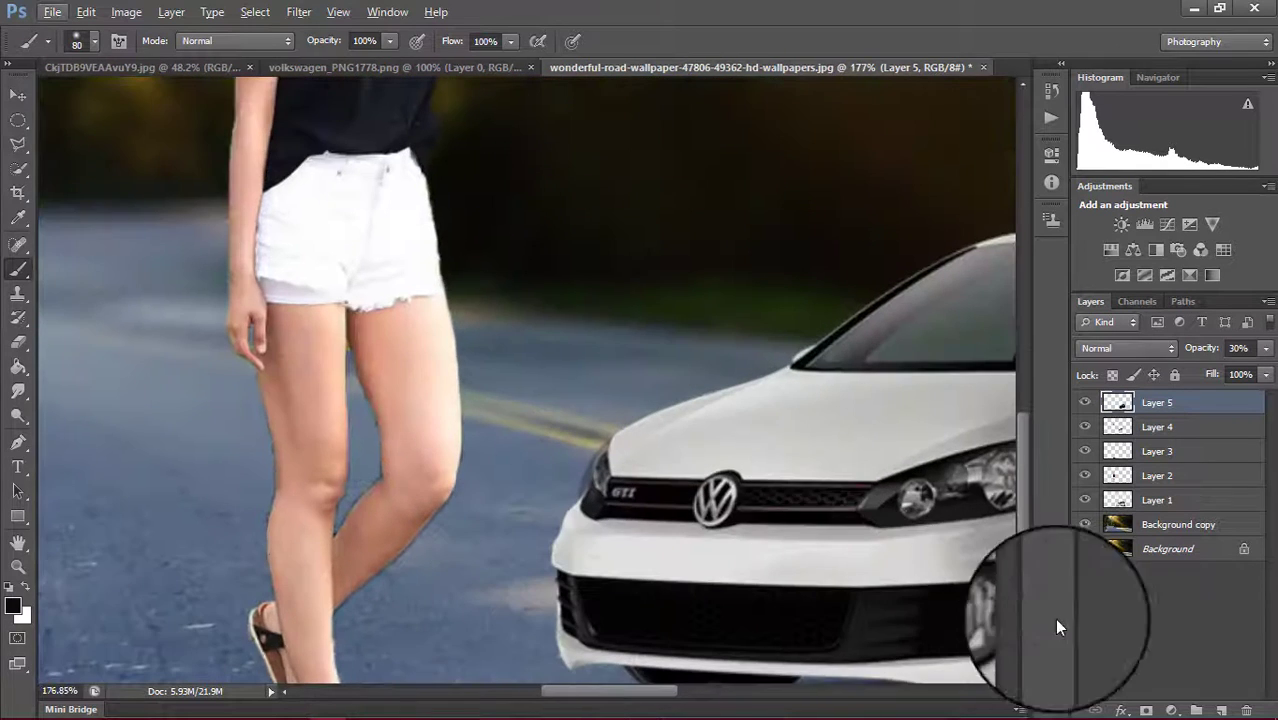
click(1190, 660)
click(1221, 710)
scroll(380, 510, up, 1)
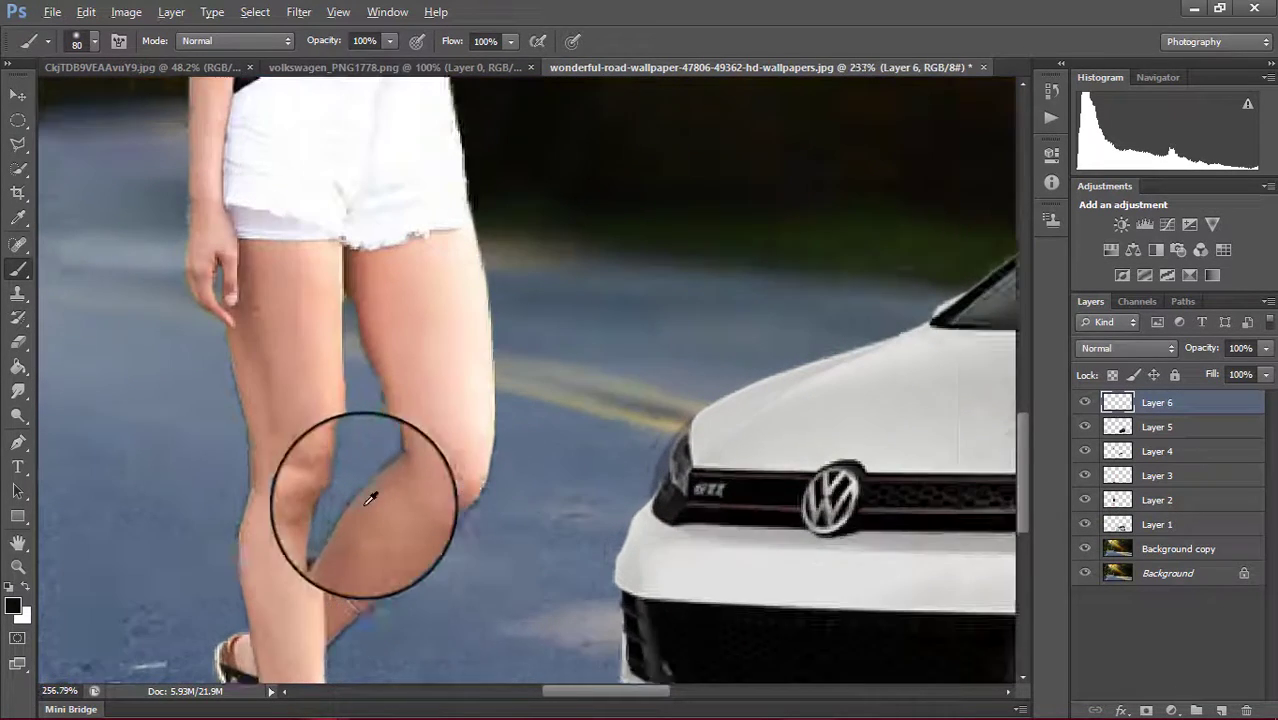
scroll(420, 545, up, 1)
key(bracketleft)
key(bracketleft)
key(bracketleft)
key(bracketleft)
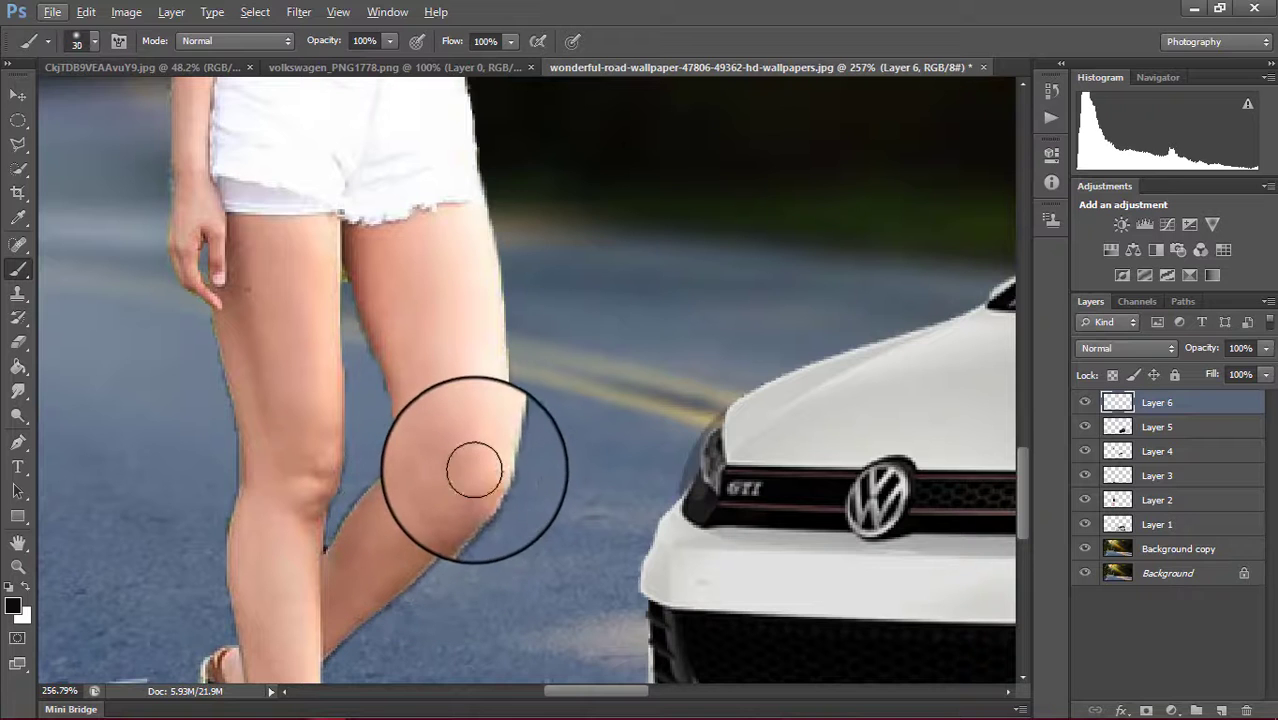
key(bracketleft)
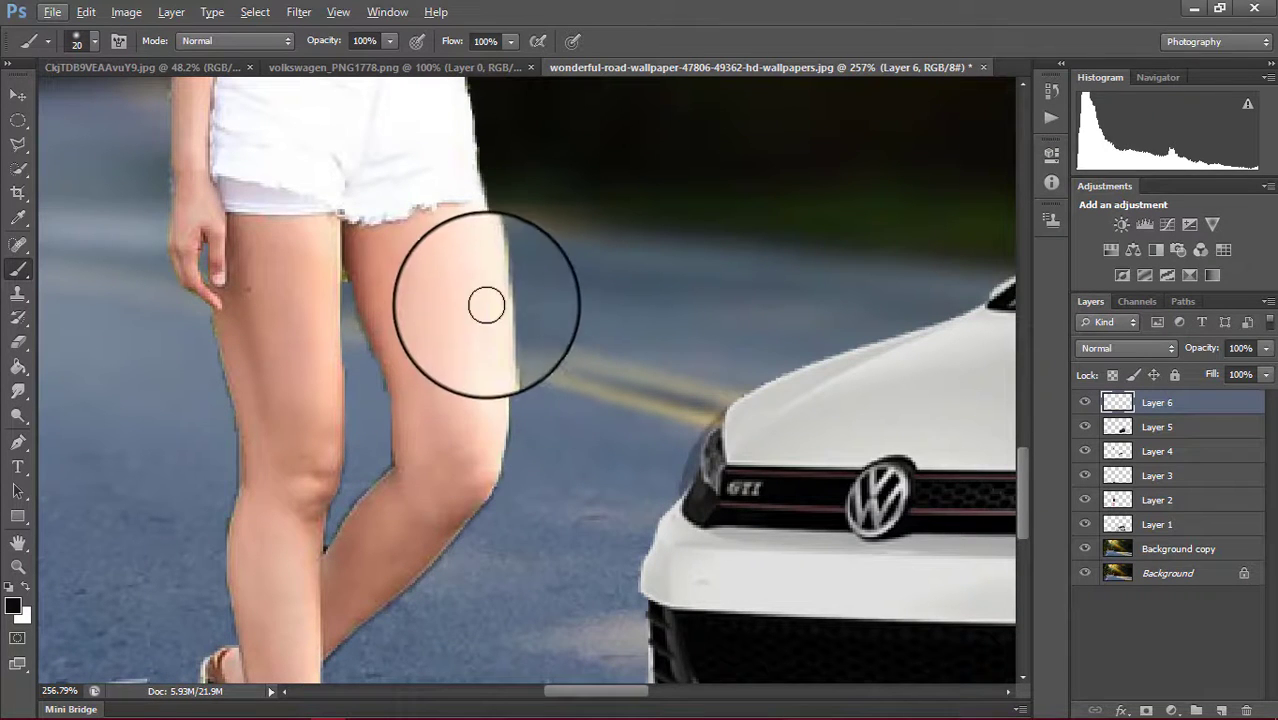
Paint a black shadow down the back of the girl's thigh and calf
drag(492, 300, 492, 350)
mouse_move(481, 232)
mouse_down()
mouse_move(488, 380)
mouse_move(491, 285)
mouse_up()
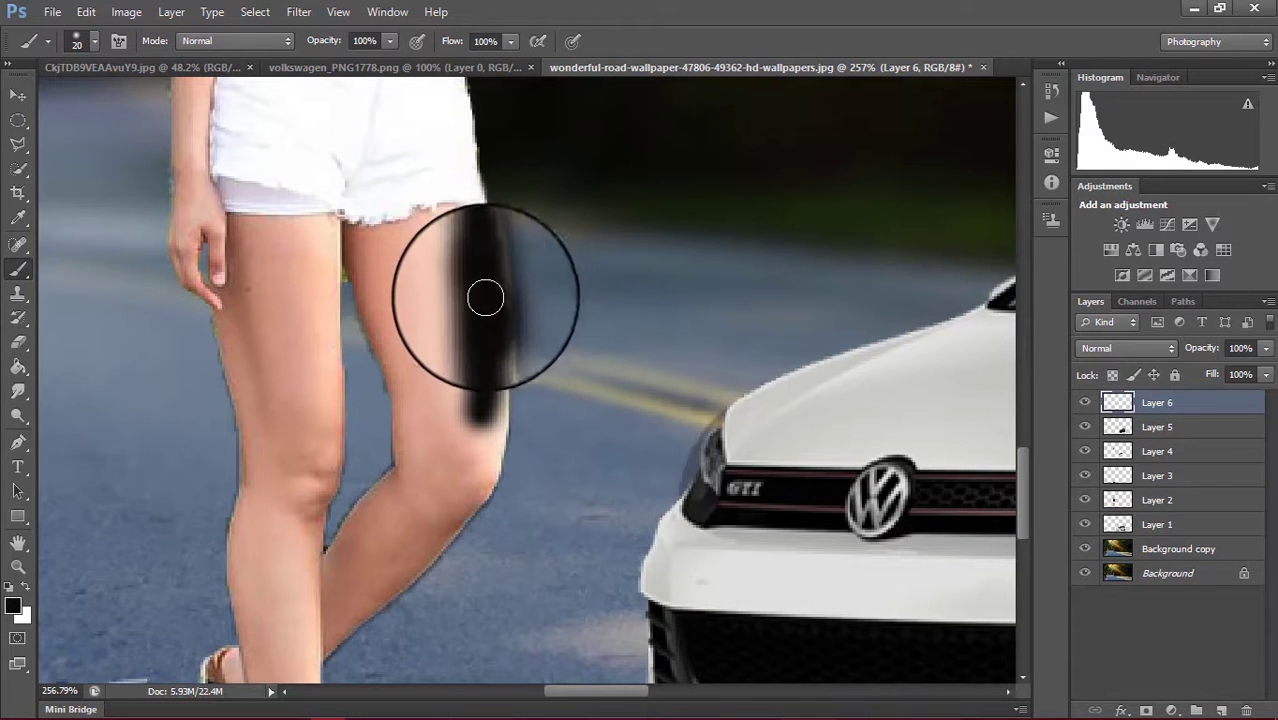
mouse_move(492, 405)
mouse_down()
mouse_move(485, 471)
mouse_move(380, 587)
mouse_up()
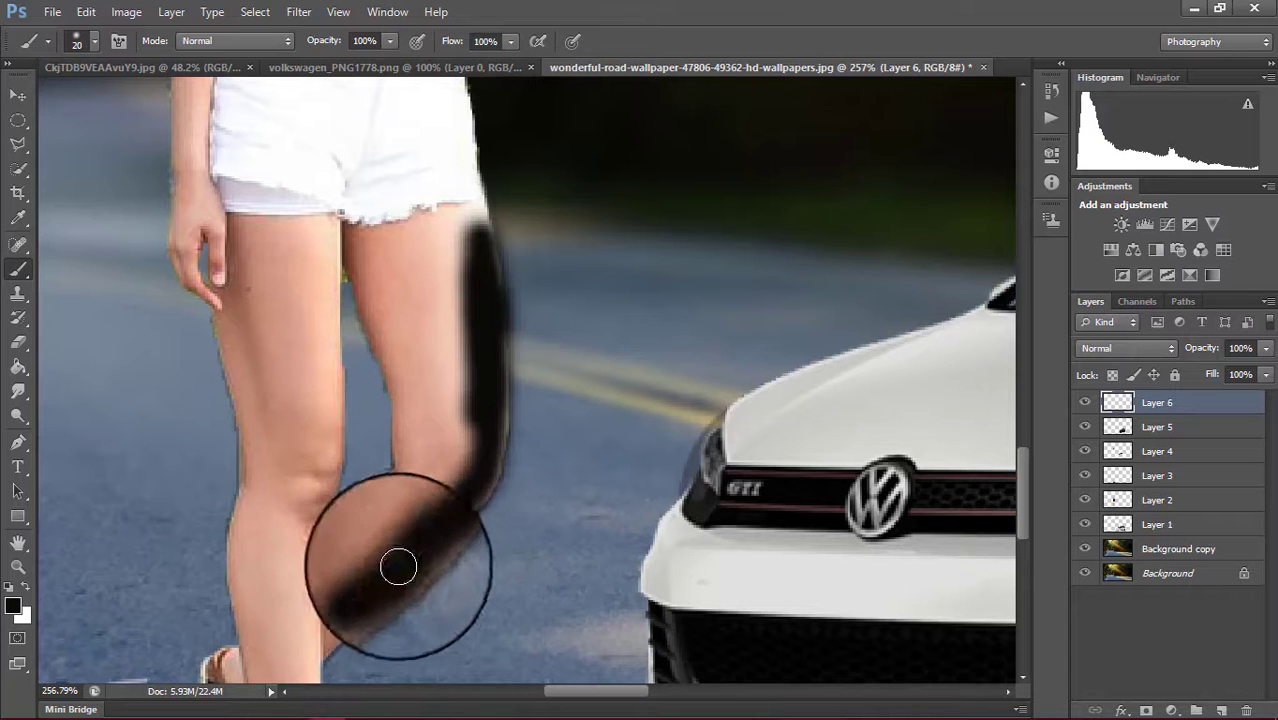
drag(365, 580, 342, 607)
Fade Layer 6 to 11% opacity and fit the image in the window
key(ctrl+0)
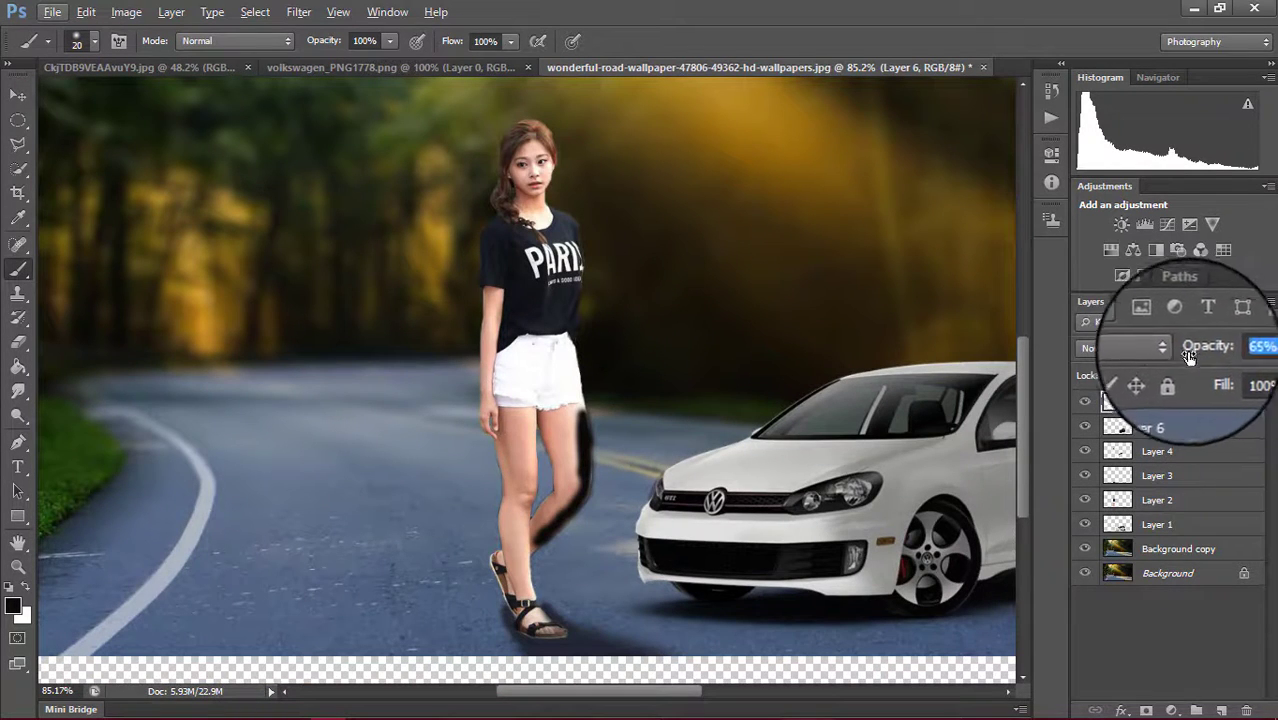
mouse_move(1218, 364)
mouse_down()
mouse_move(1197, 352)
mouse_move(1238, 347)
mouse_up()
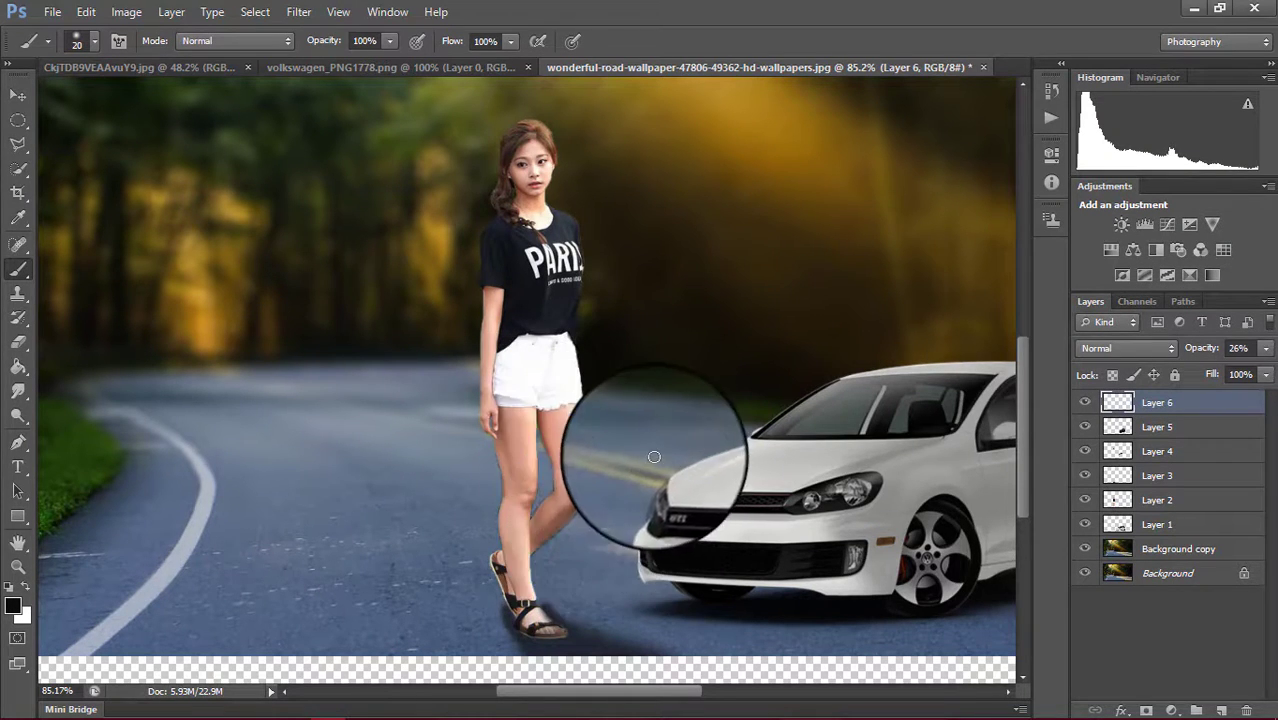
key(ctrl+0)
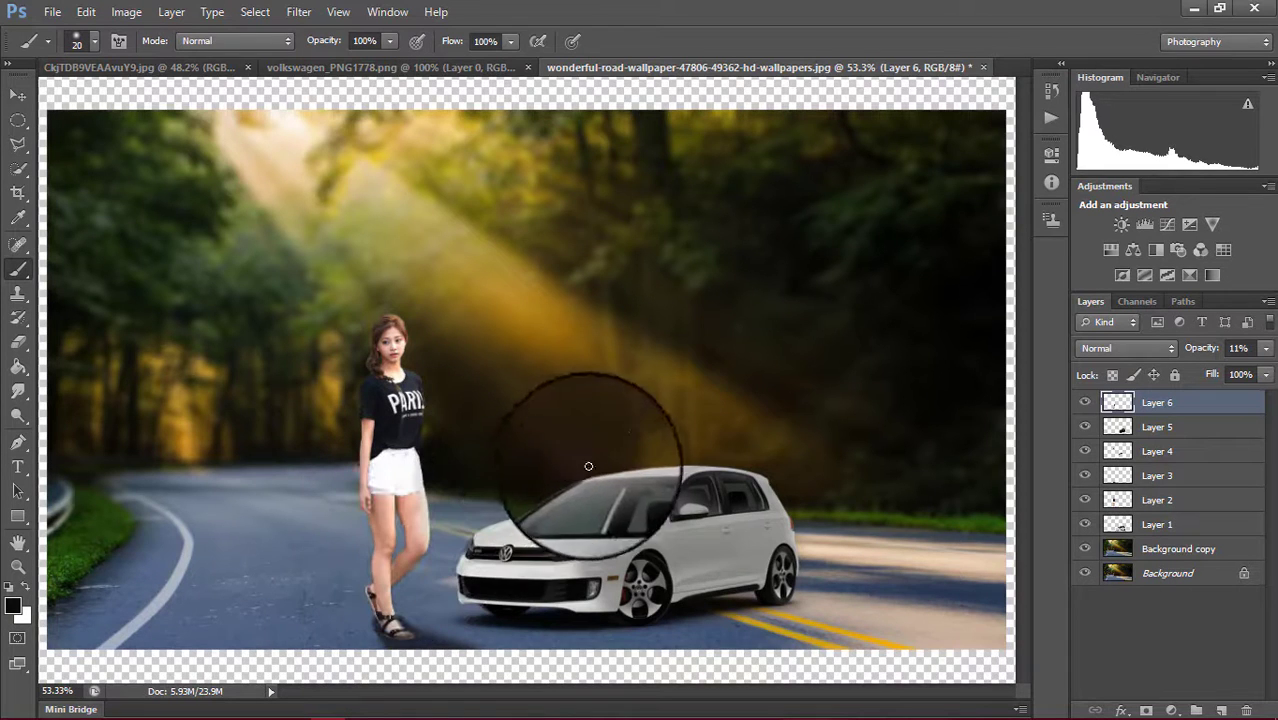
scroll(633, 420, down, 1)
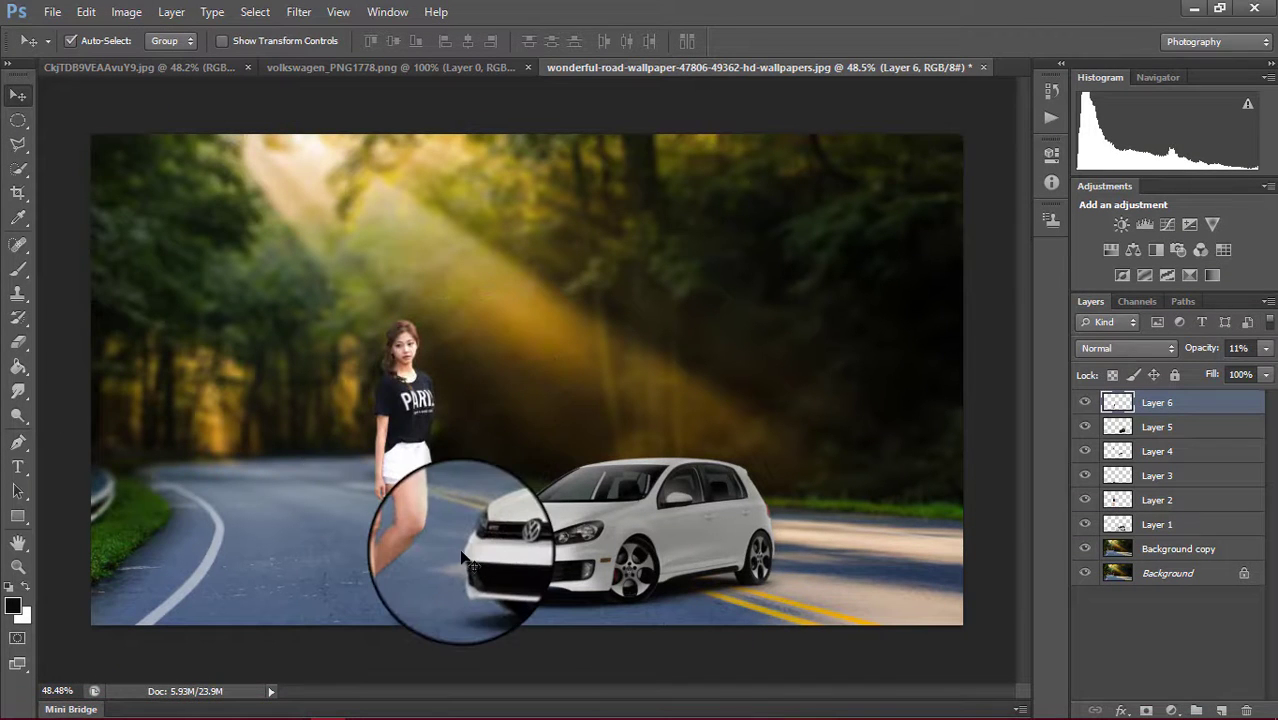
Save the composite to the Desktop as a JPEG at Quality 12 (Maximum)
click(52, 12)
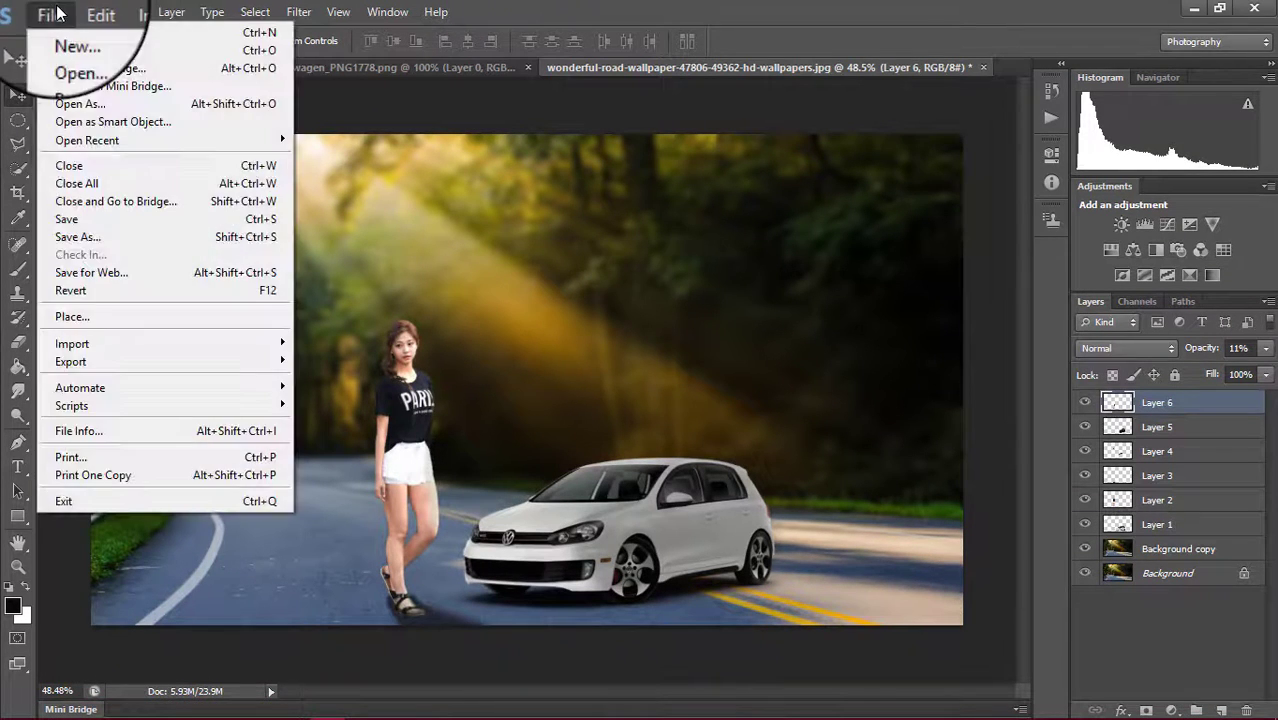
click(108, 236)
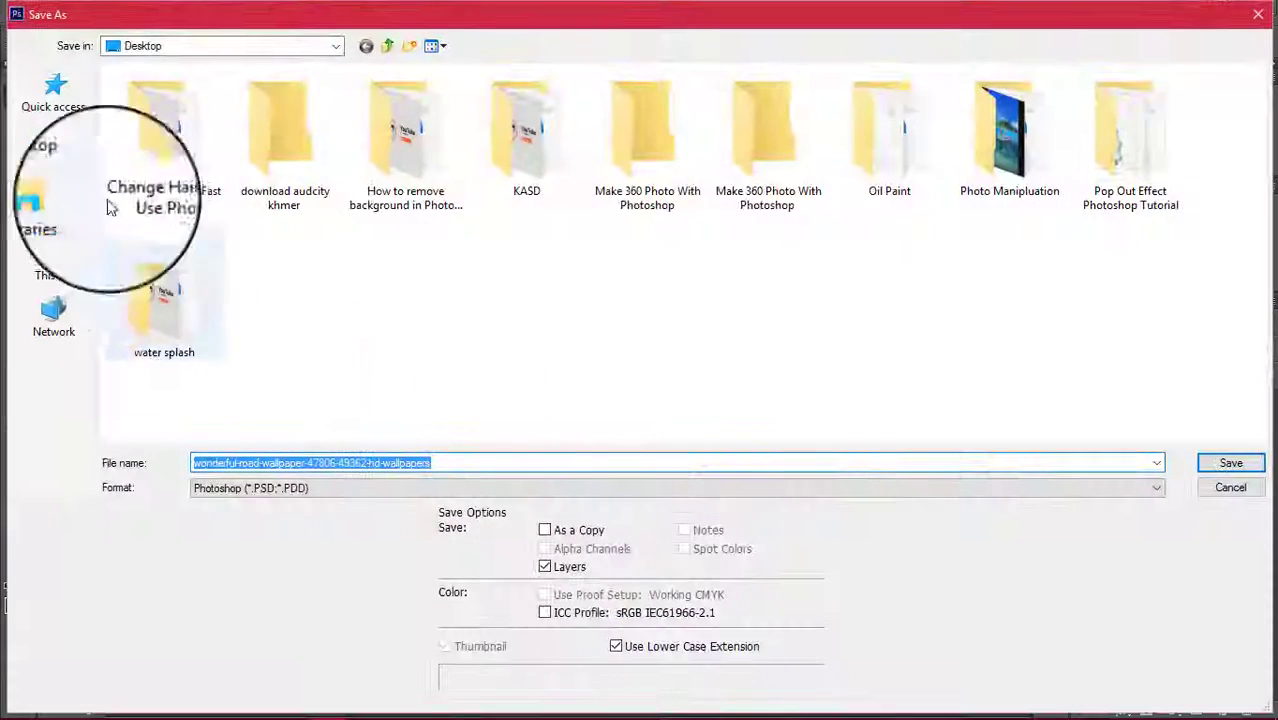
click(50, 150)
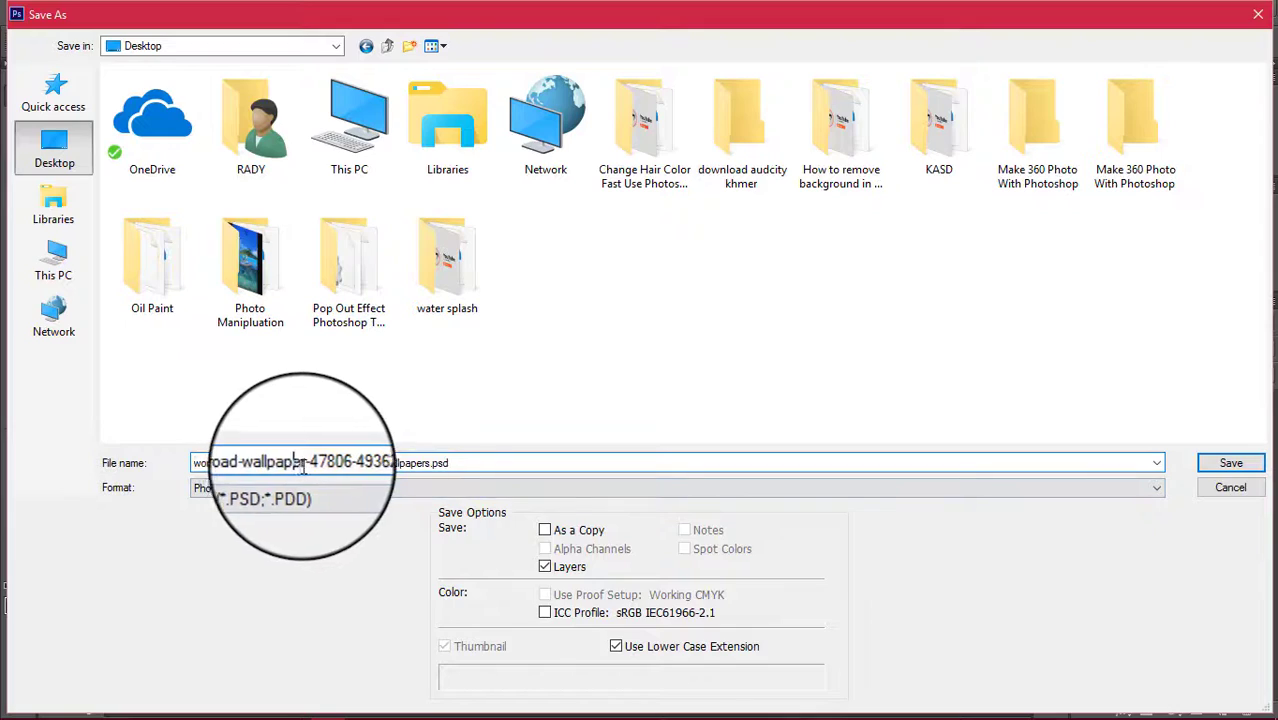
click(545, 488)
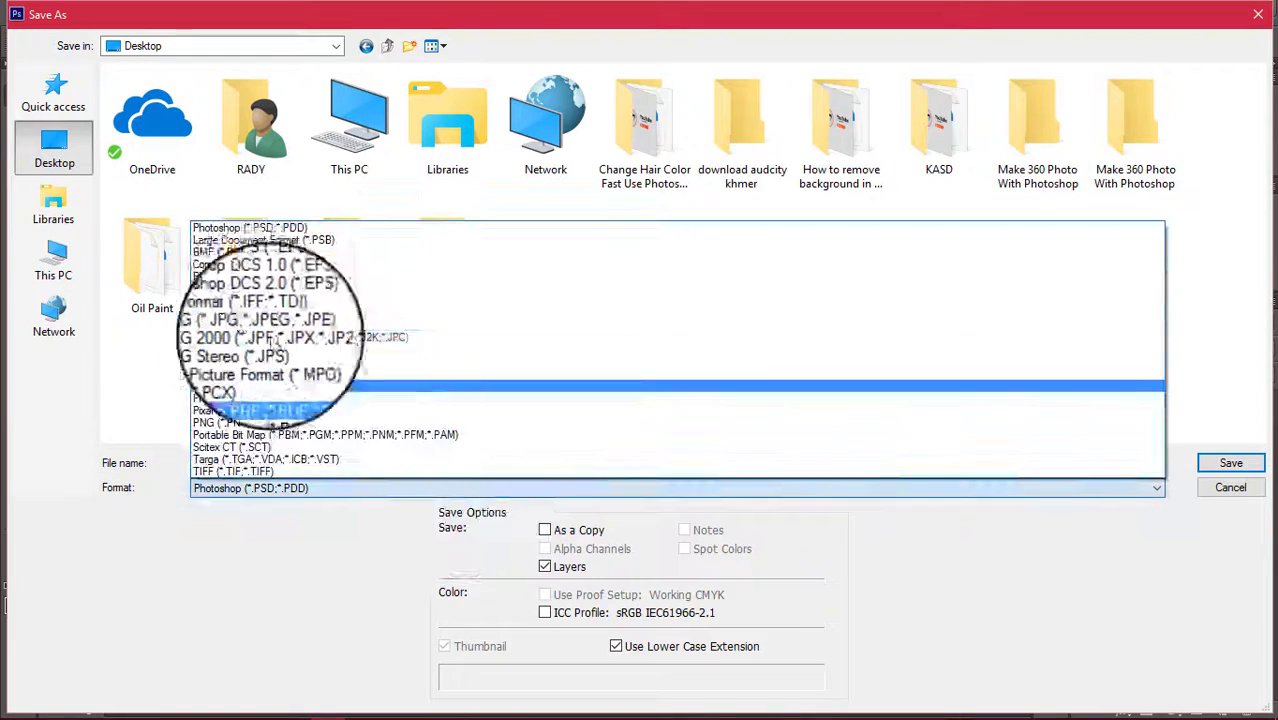
click(232, 328)
click(1231, 463)
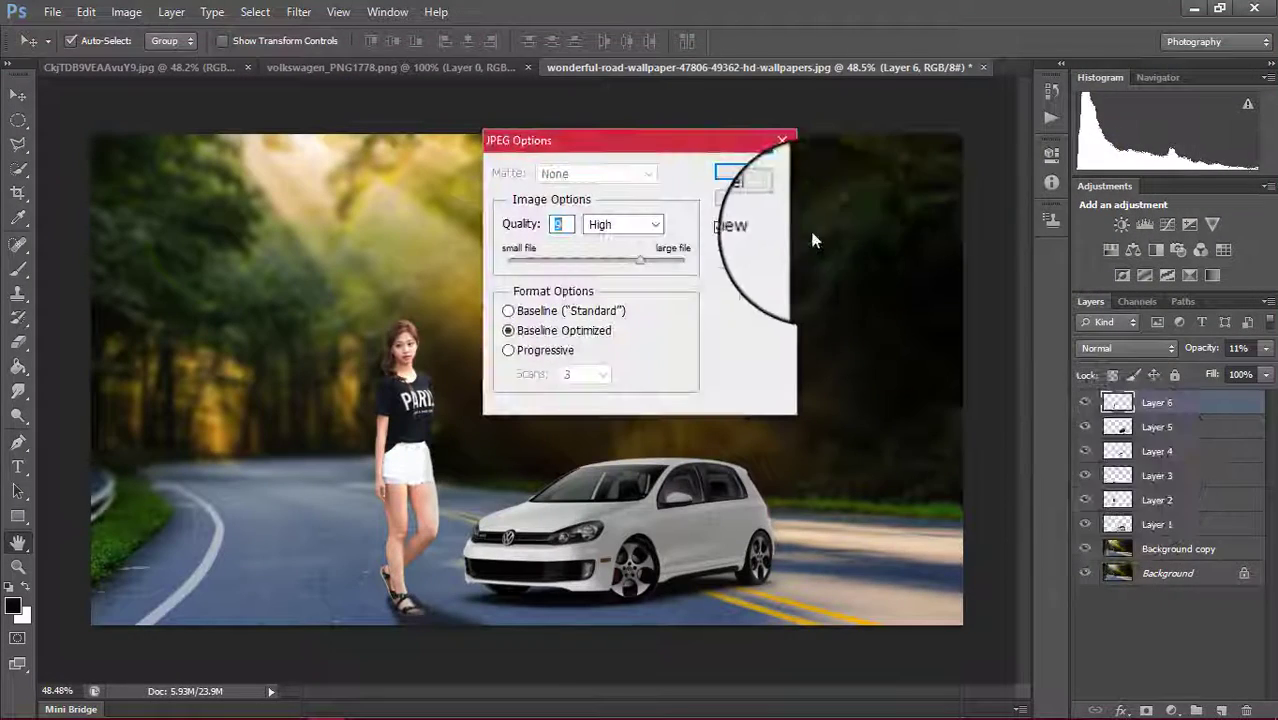
drag(639, 259, 678, 259)
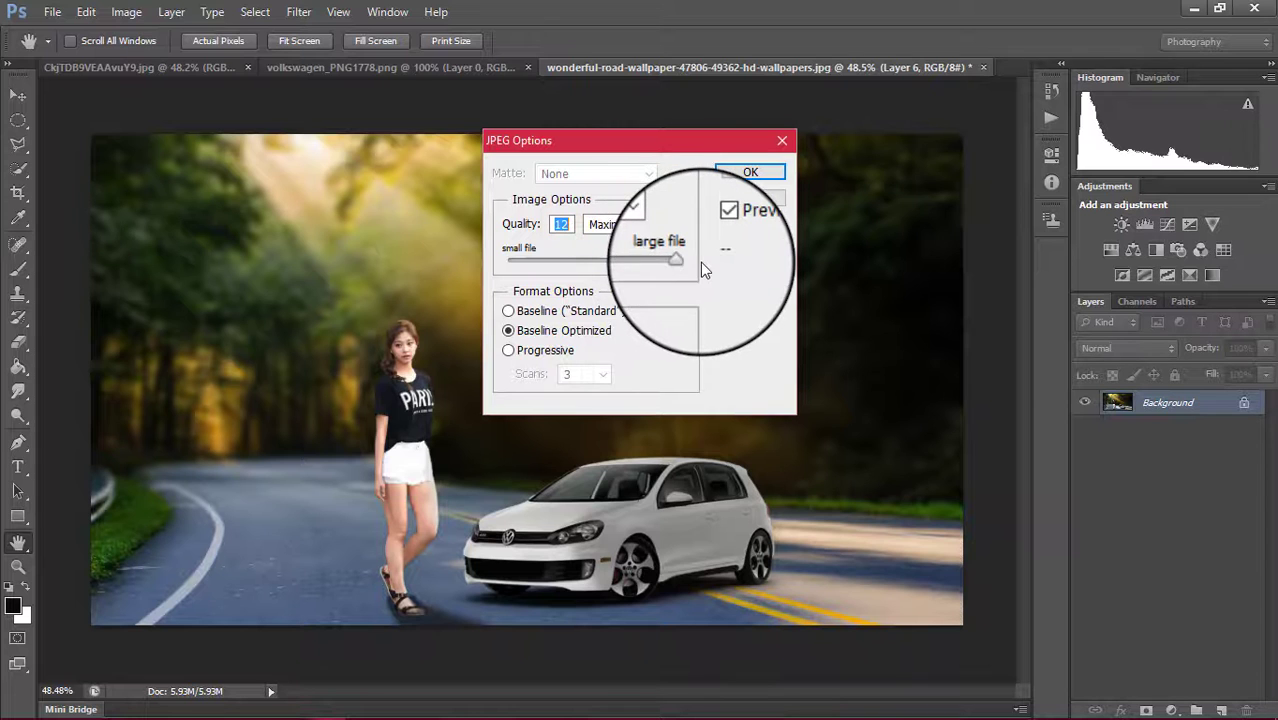
click(776, 167)
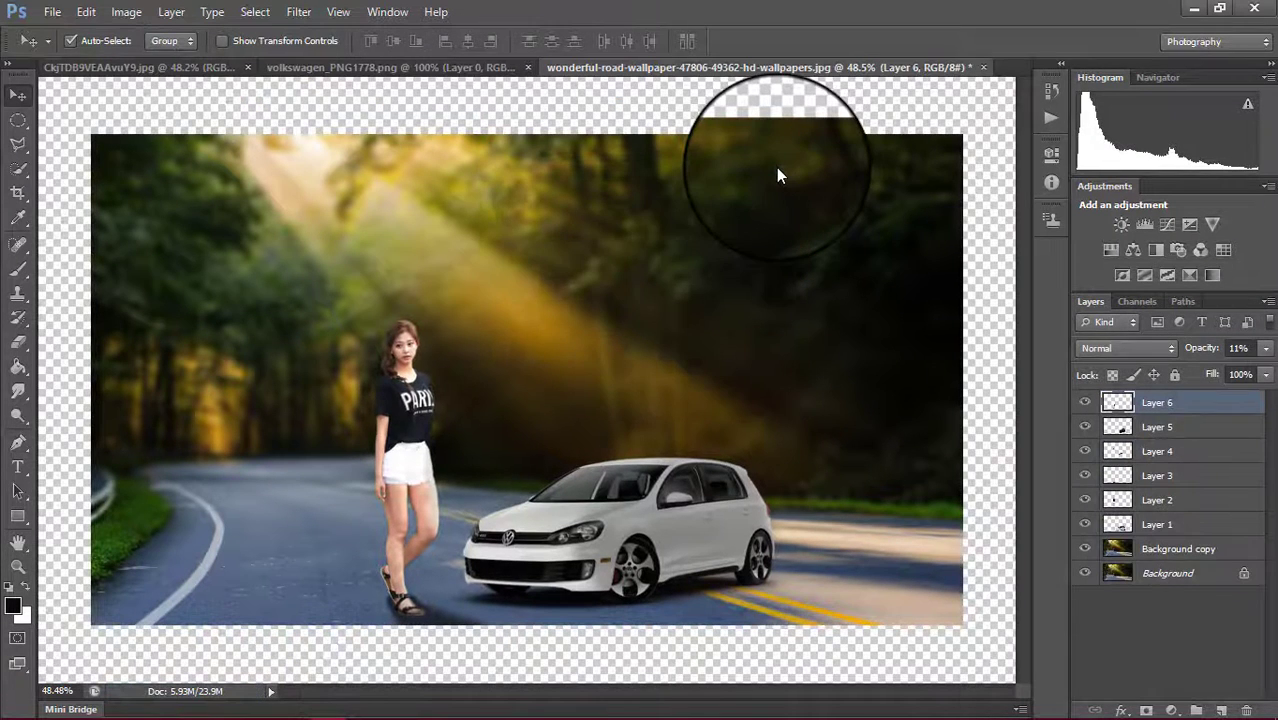